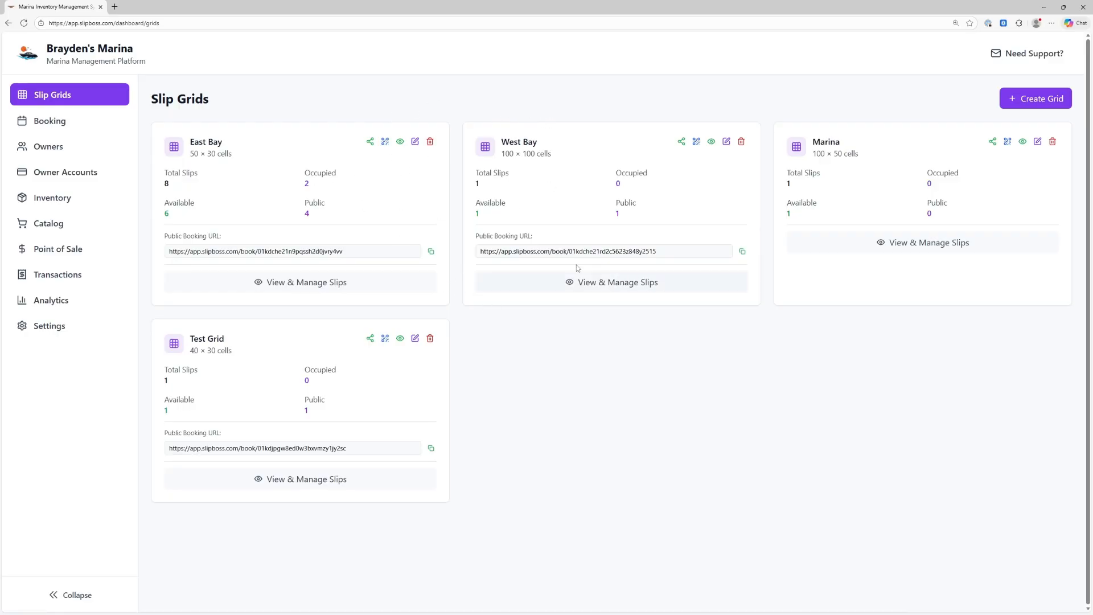
Abandon a new grid, open Test Grid, and draw a new slip right of A1
left_click(1032, 103)
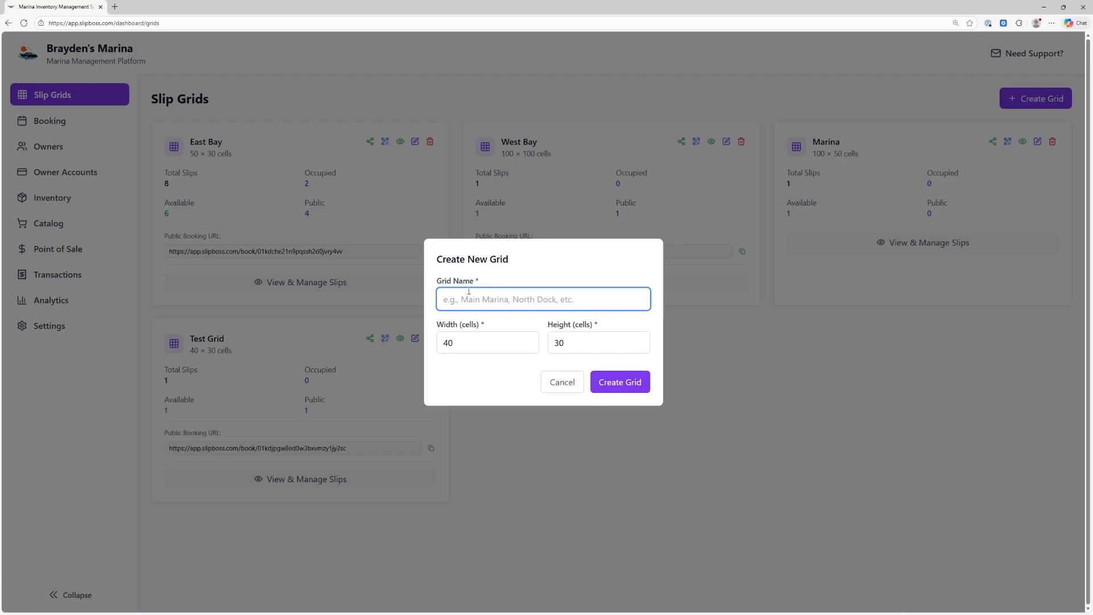
left_click(461, 346)
left_click(573, 342)
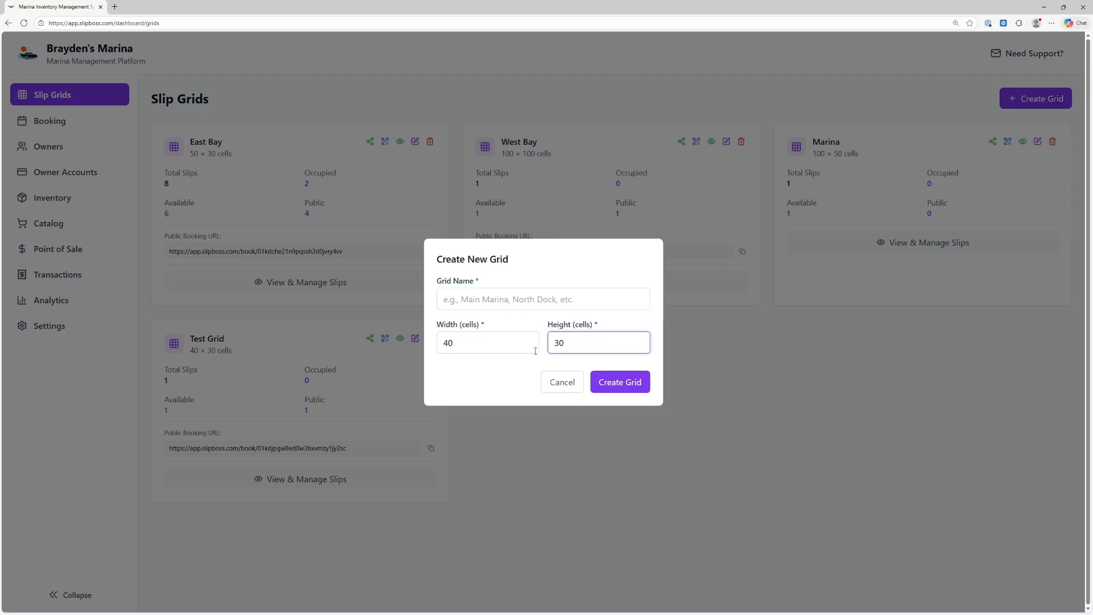
left_click(556, 387)
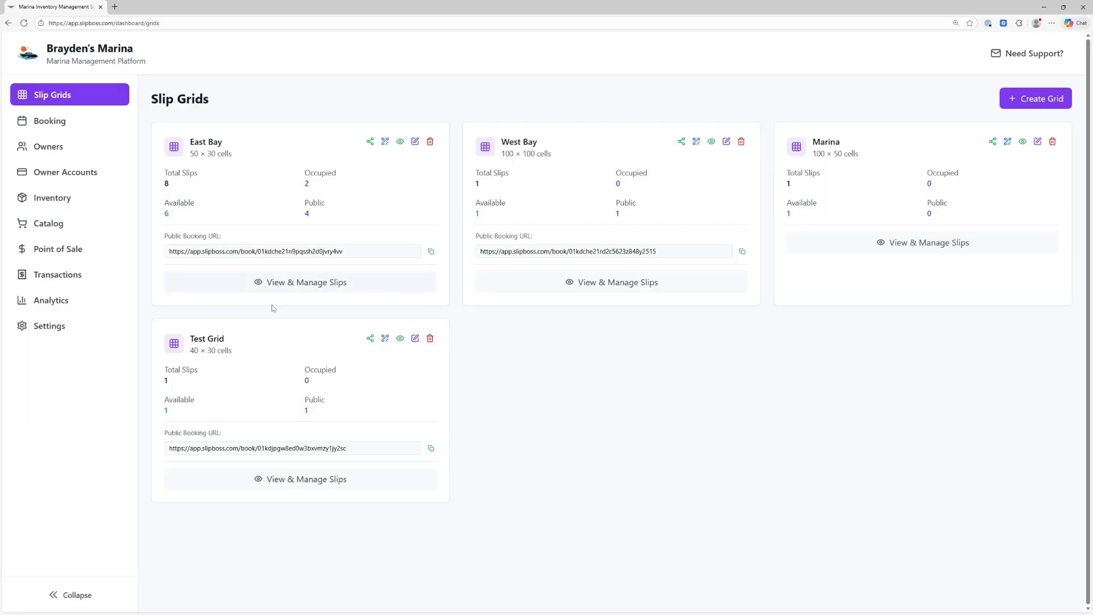
left_click(400, 339)
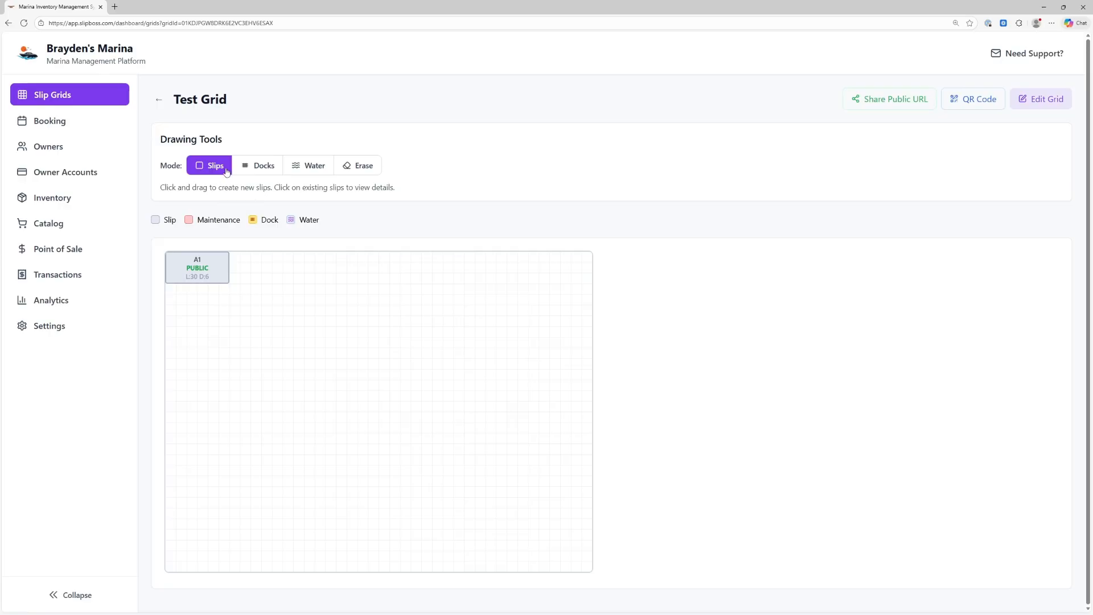
left_click_drag(231, 253, 287, 279)
Name the slip A2 with 30ft size, 6ft depth and 12ft max beam
left_click(479, 149)
type("A2")
left_click(480, 188)
double_click(459, 189)
left_click(478, 192)
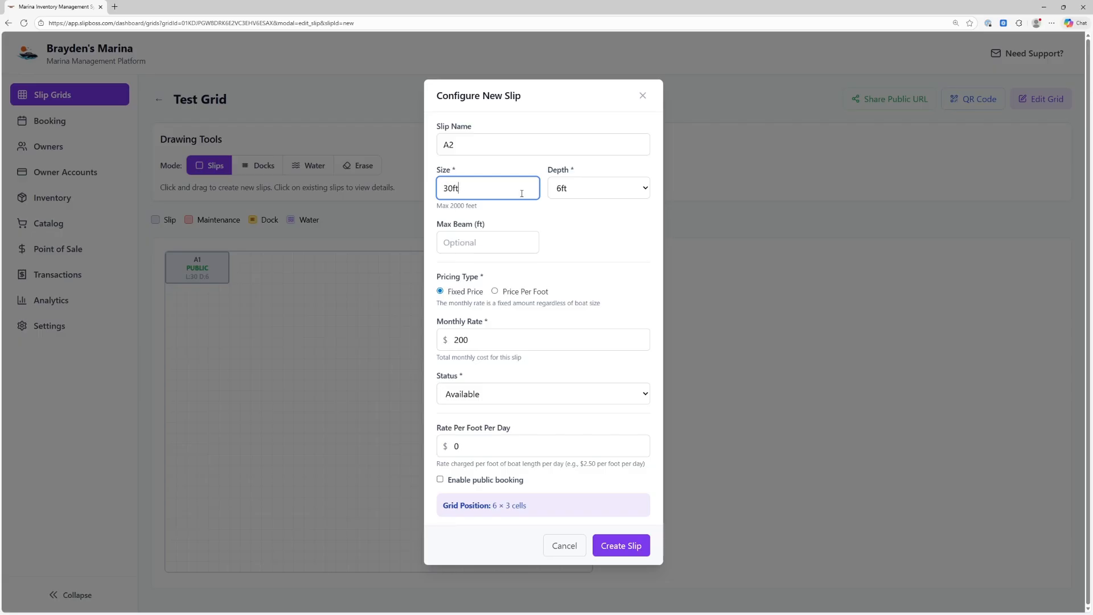
left_click(601, 190)
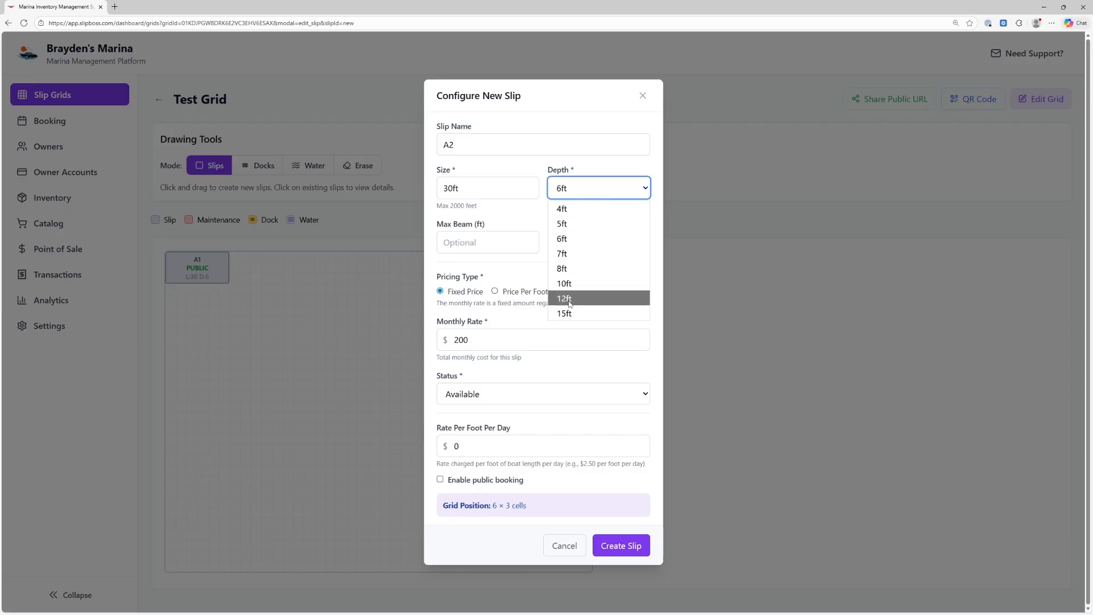
left_click(537, 213)
left_click(484, 241)
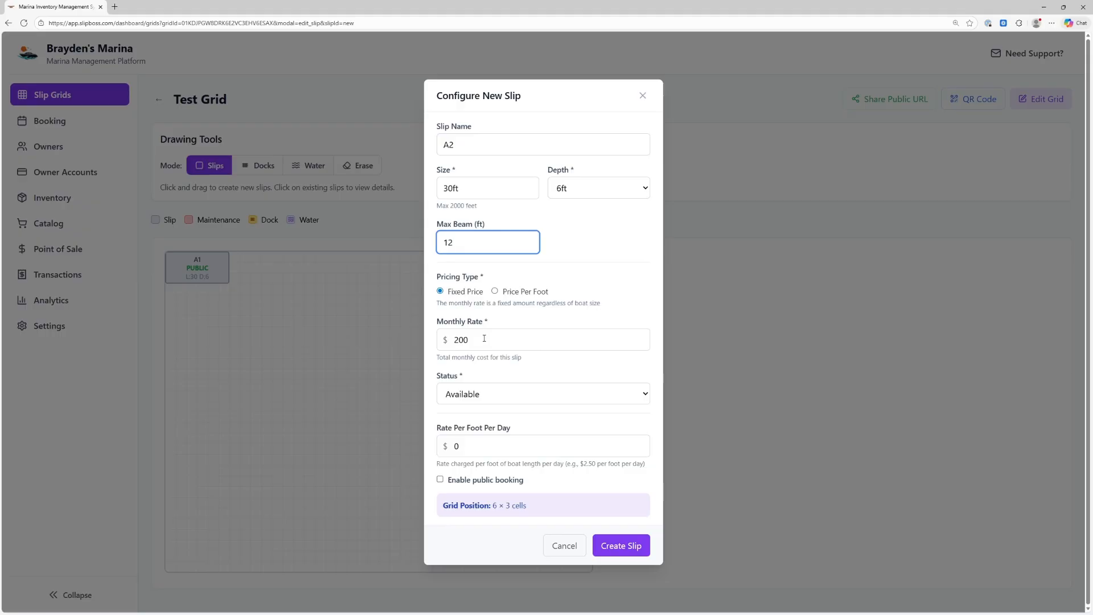
Keep fixed $200 monthly pricing for A2 and select the per-foot daily rate field
left_click(496, 291)
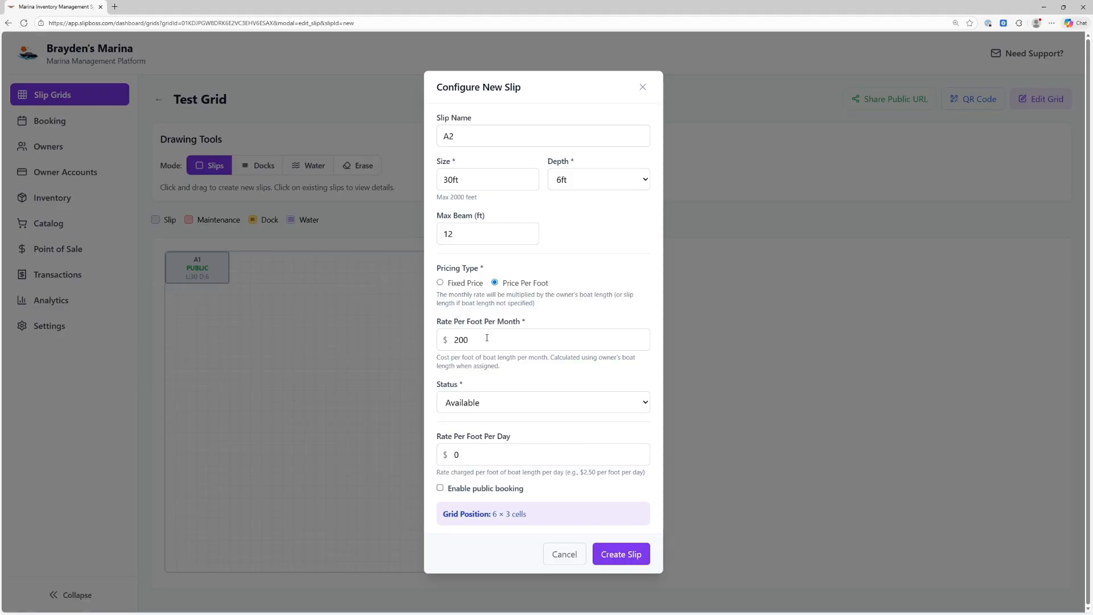
left_click(455, 283)
left_click(506, 291)
left_click(455, 283)
left_click(496, 292)
left_click(458, 291)
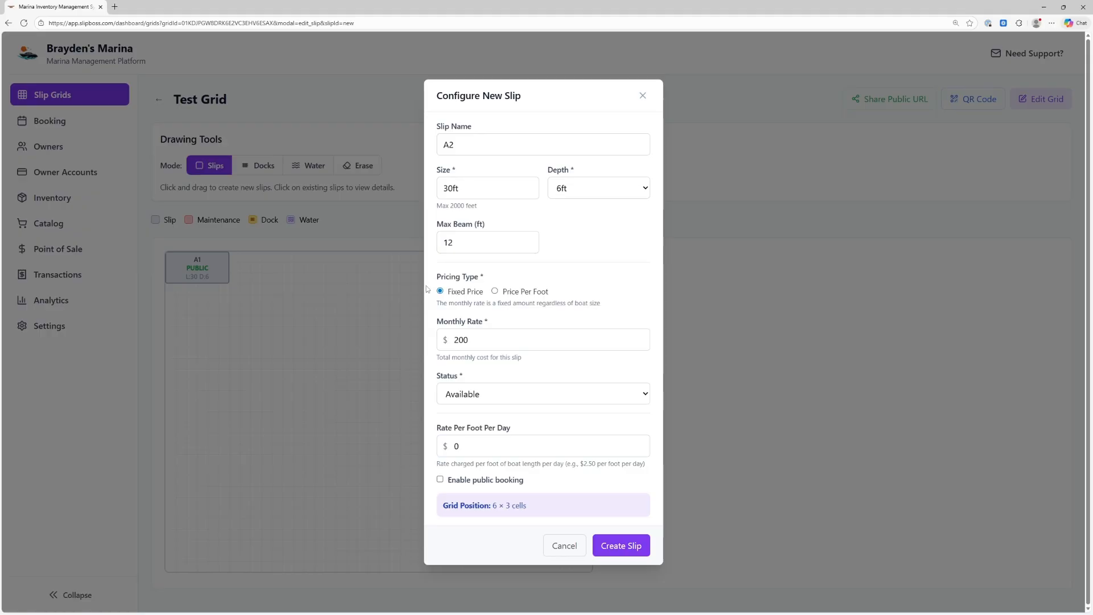
left_click(470, 446)
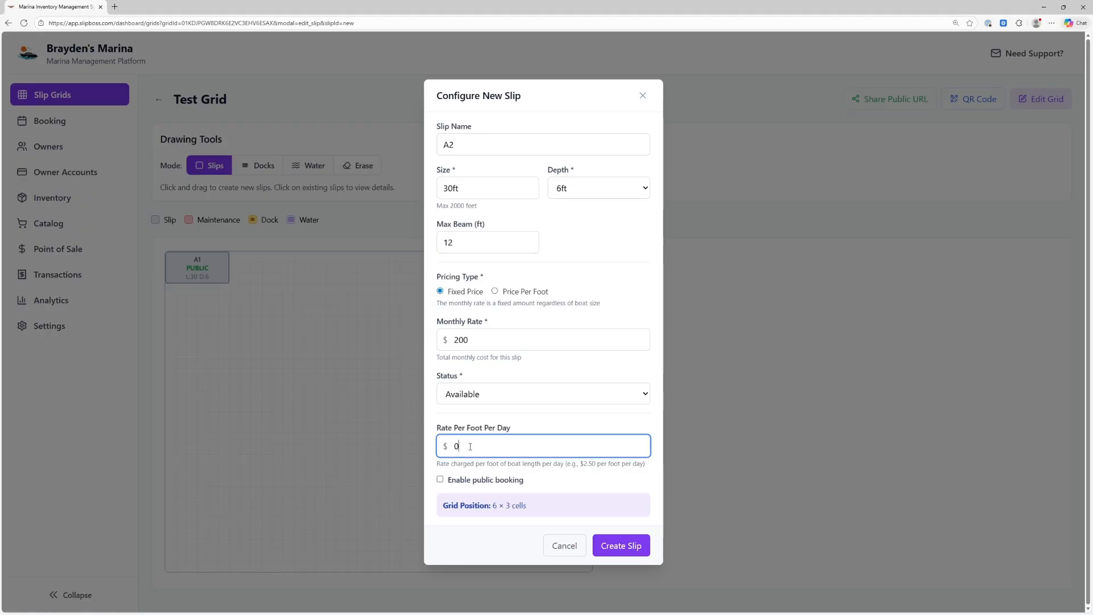
Set a $2 per-foot daily rate, keep status Available, and create slip A2
left_click_drag(468, 451, 453, 448)
type("22")
key("BackSpace")
left_click(483, 399)
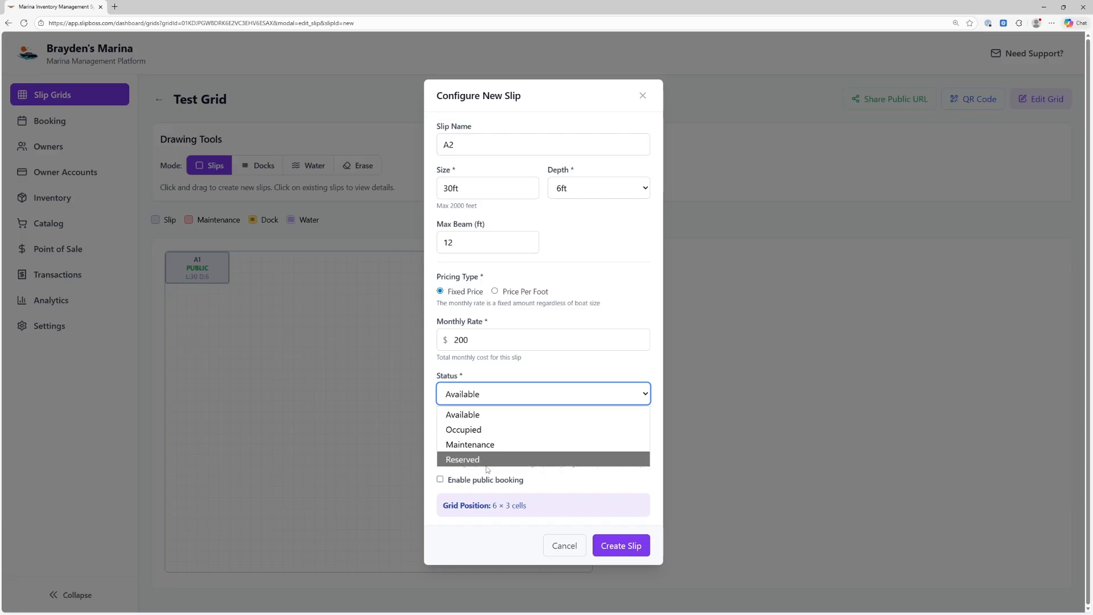
left_click(464, 409)
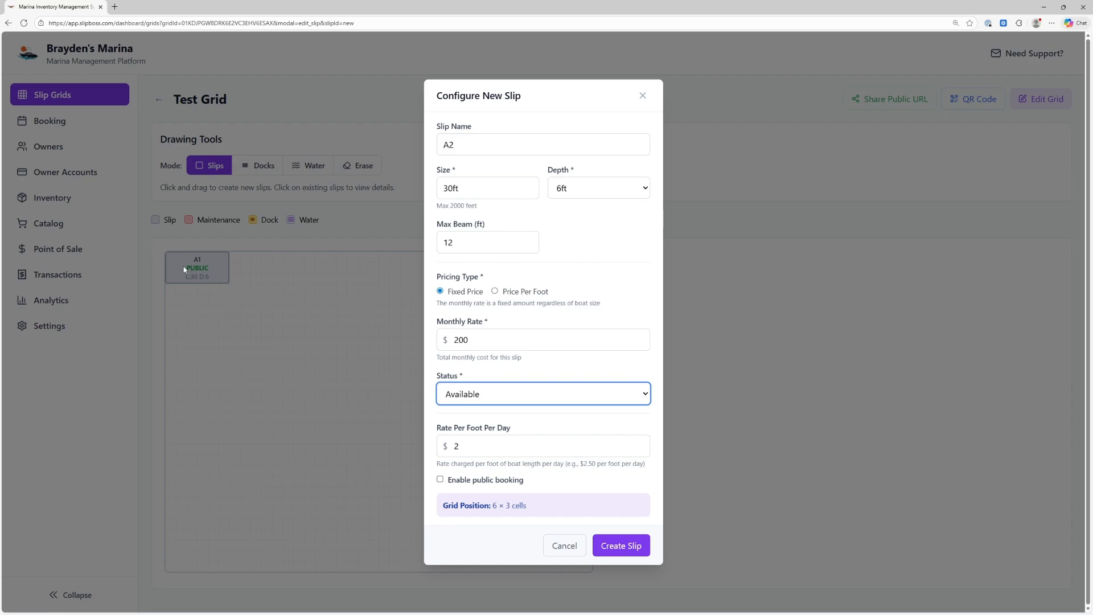
left_click(618, 547)
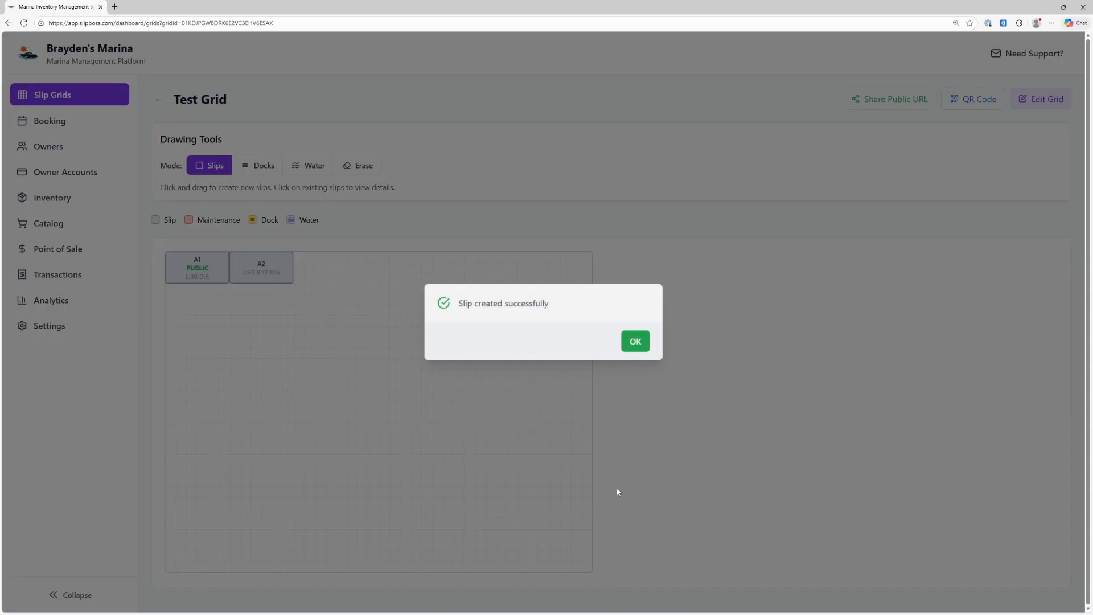
left_click(624, 350)
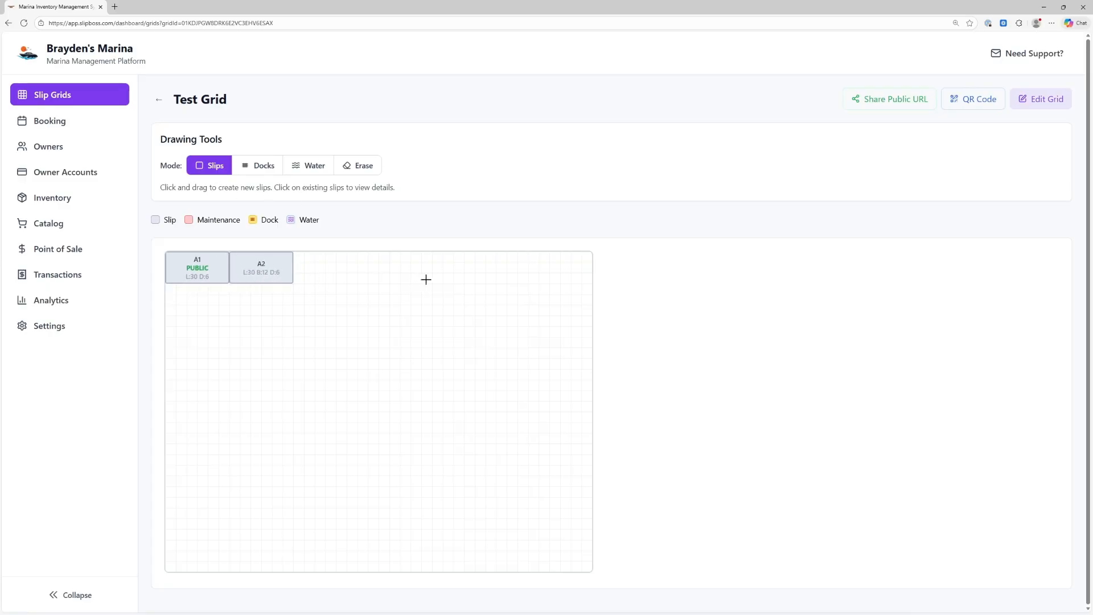
Draw a vertical dock beside A2 and a horizontal dock below A1 and A2
left_click(262, 165)
left_click_drag(295, 253, 328, 450)
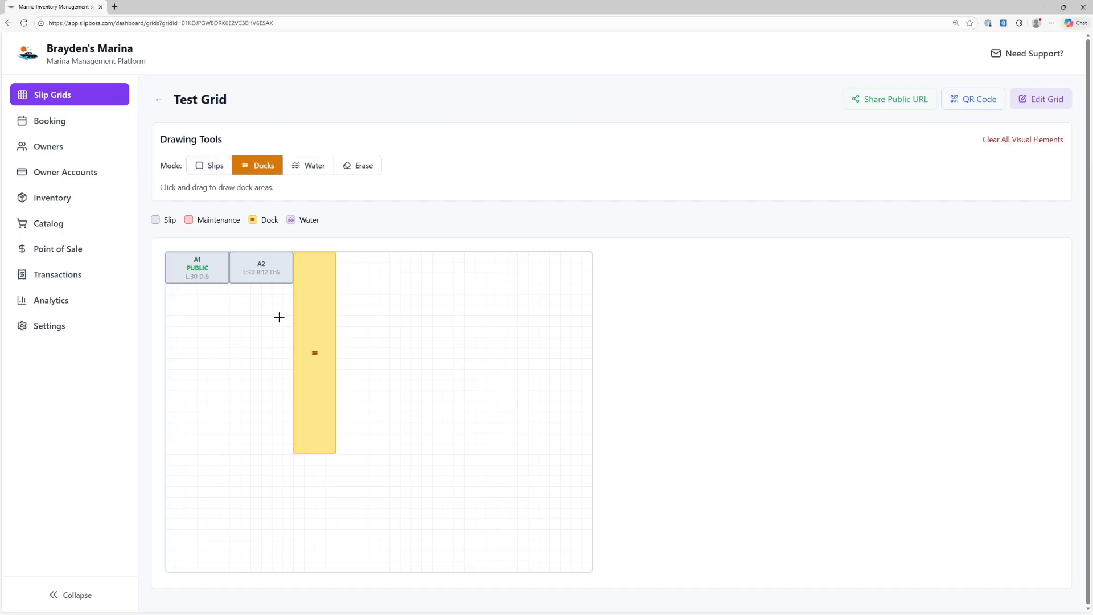
left_click_drag(291, 286, 176, 308)
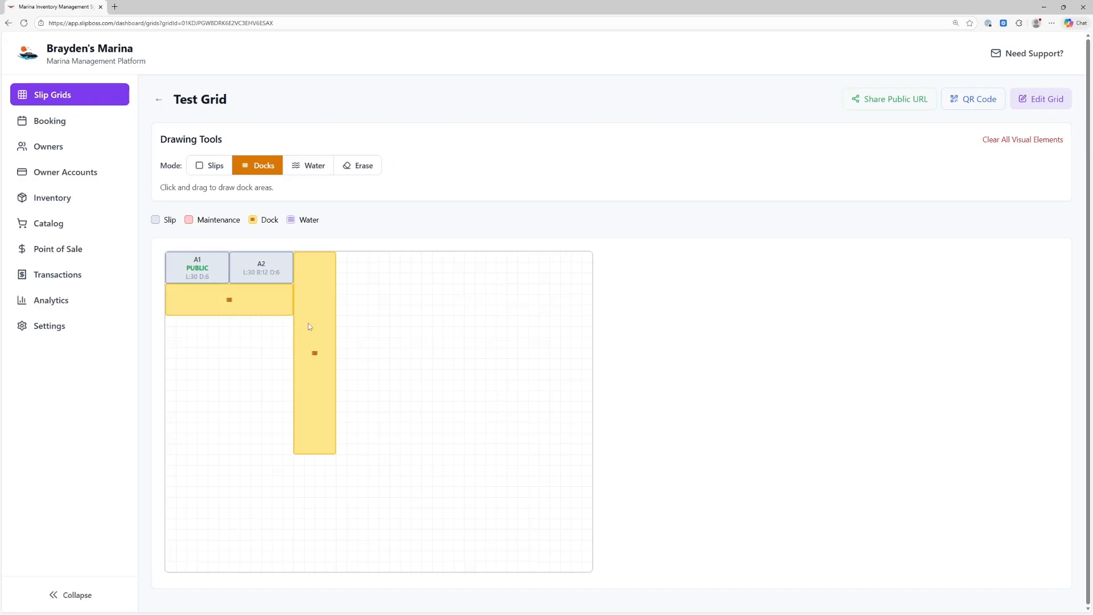
Draw a large water area right of the dock and erase a stray water patch below A1
left_click(296, 168)
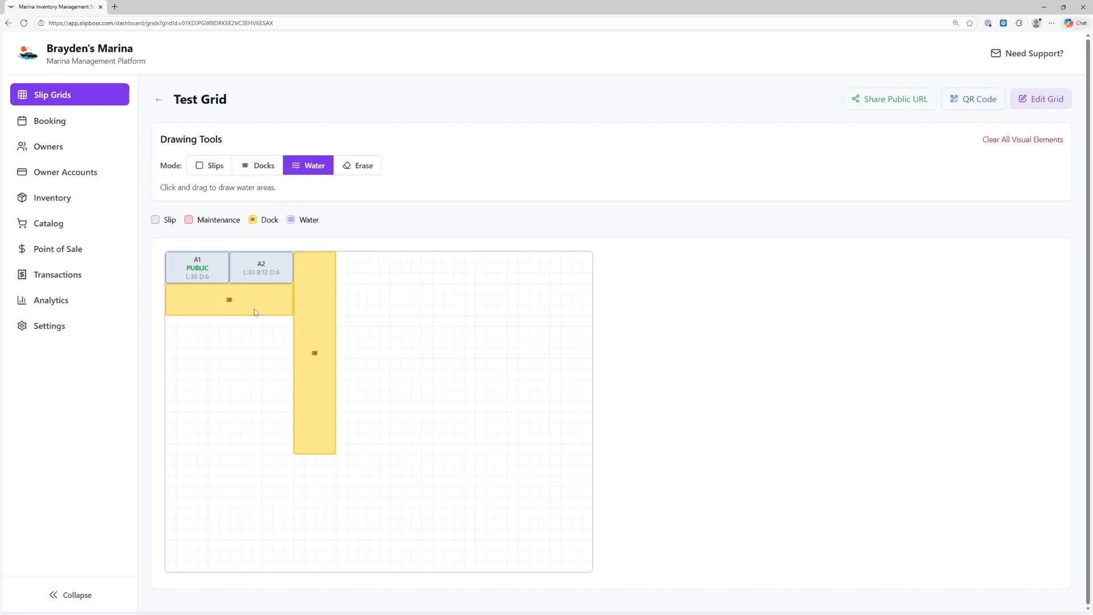
mouse_move(337, 256)
left_mouse_down()
mouse_move(532, 454)
mouse_move(582, 446)
left_mouse_up()
left_click(365, 165)
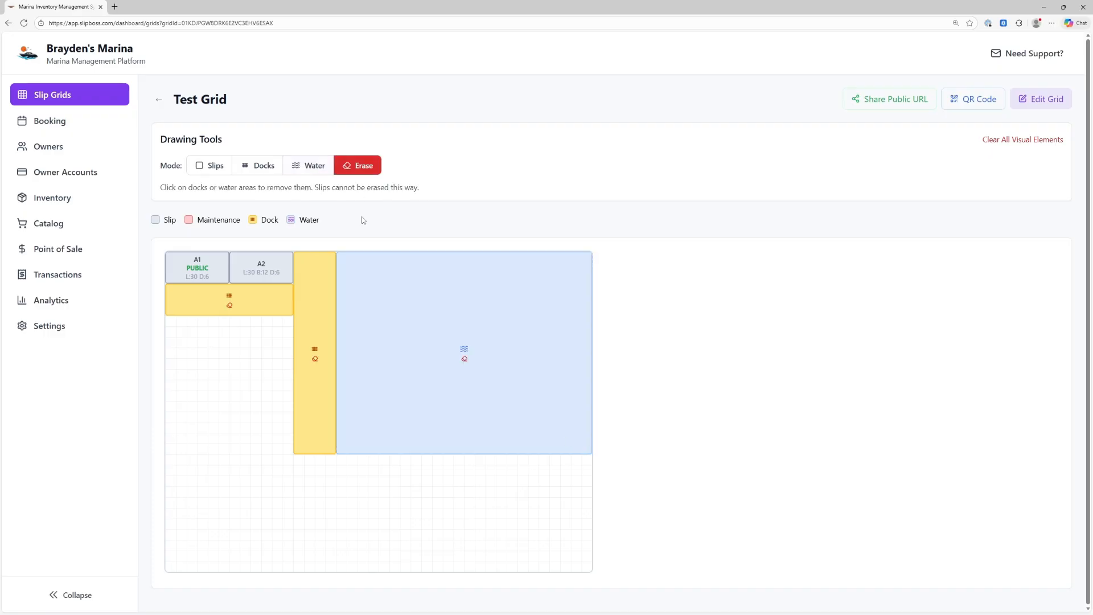
left_click(297, 165)
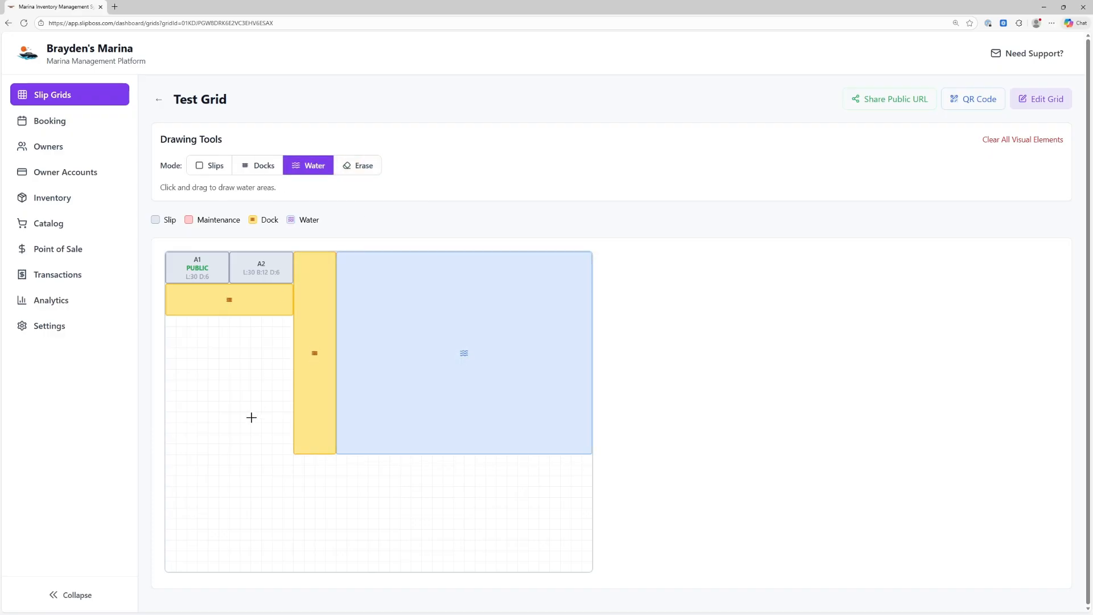
left_click_drag(249, 414, 262, 475)
left_click(350, 168)
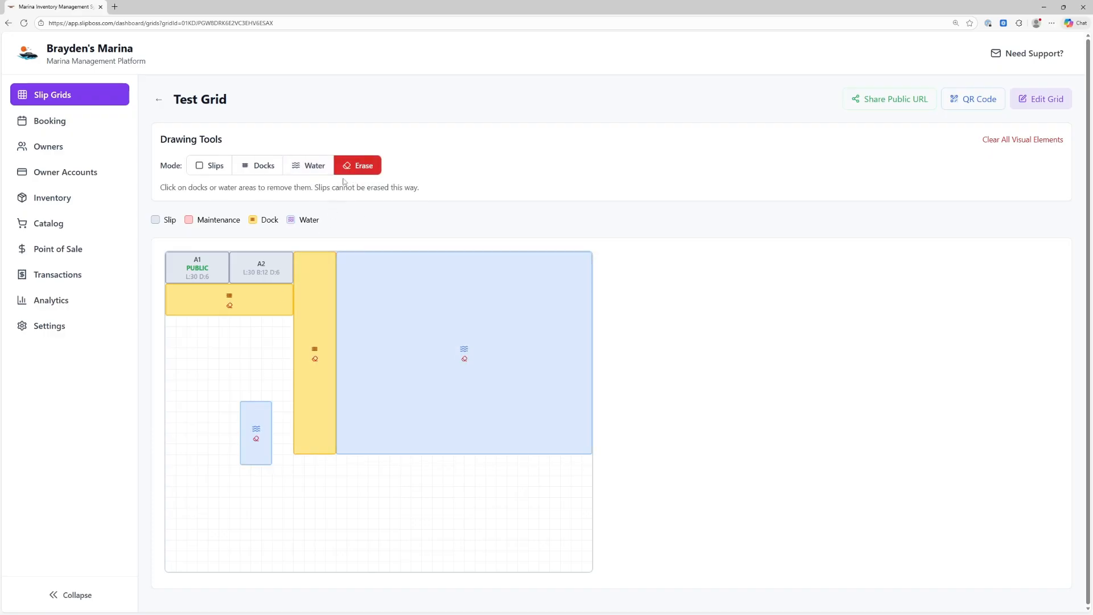
left_click(255, 433)
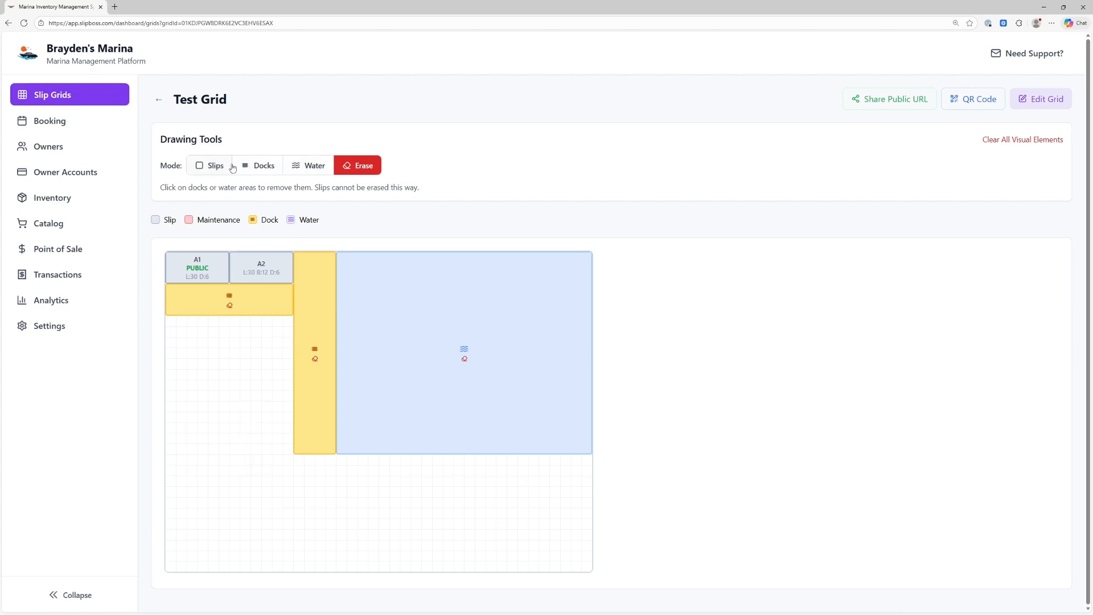
left_click(214, 172)
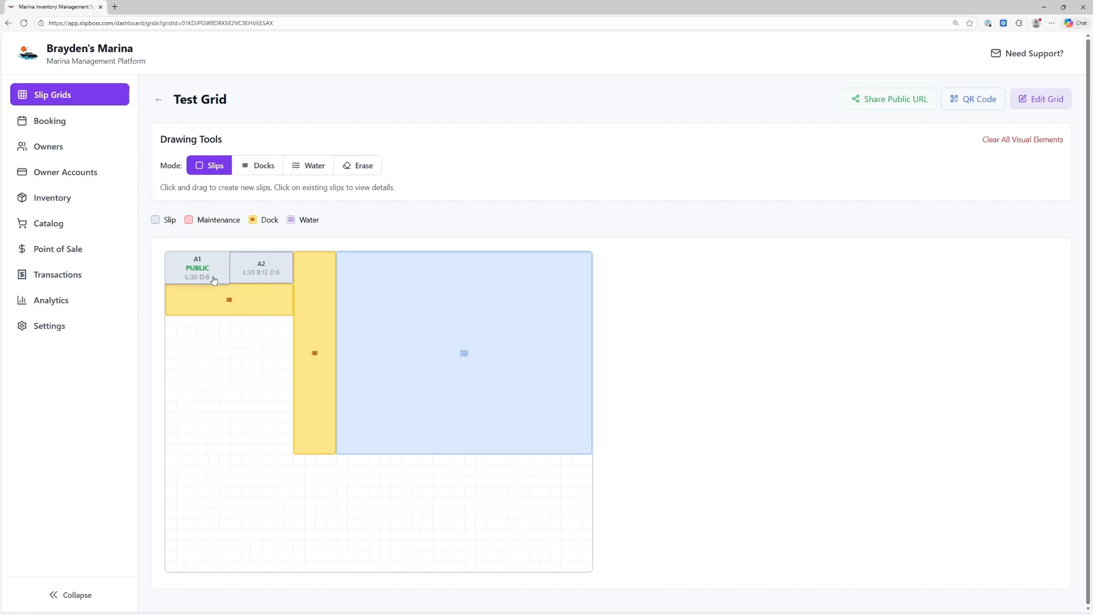
Copy Test Grid's booking link from the QR code view and paste it into a new tab
left_click(887, 107)
left_click(635, 341)
left_click(970, 105)
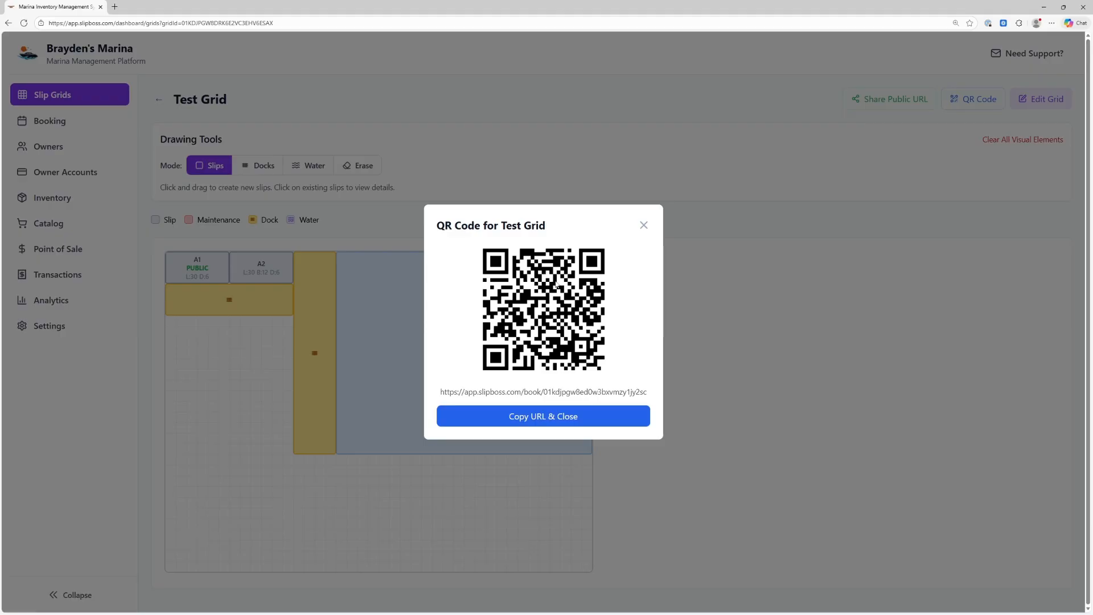
left_click(565, 411)
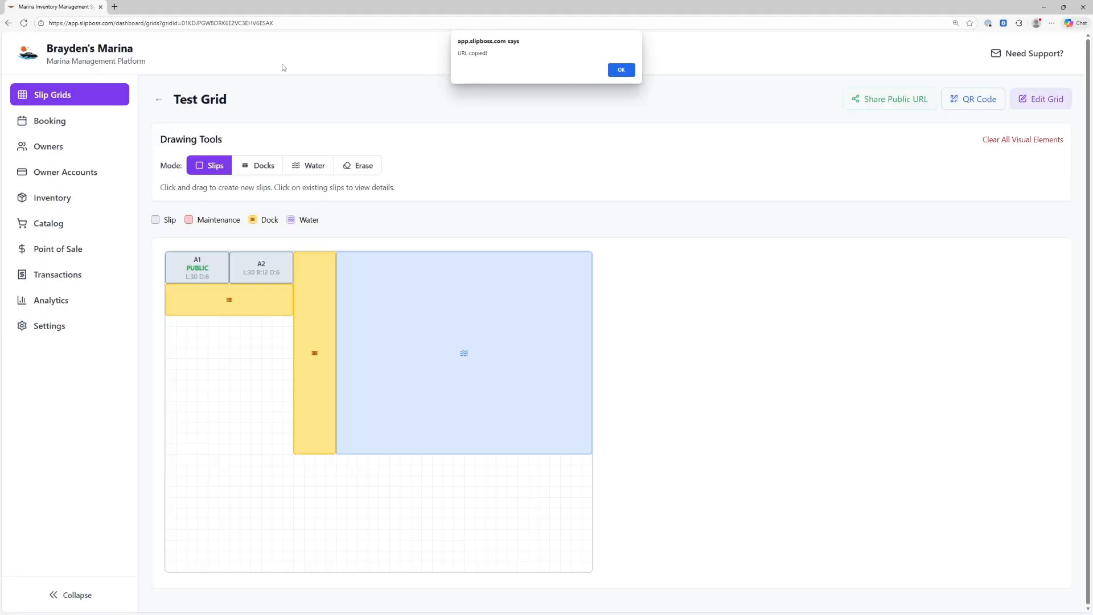
left_click(114, 7)
key("ctrl+v")
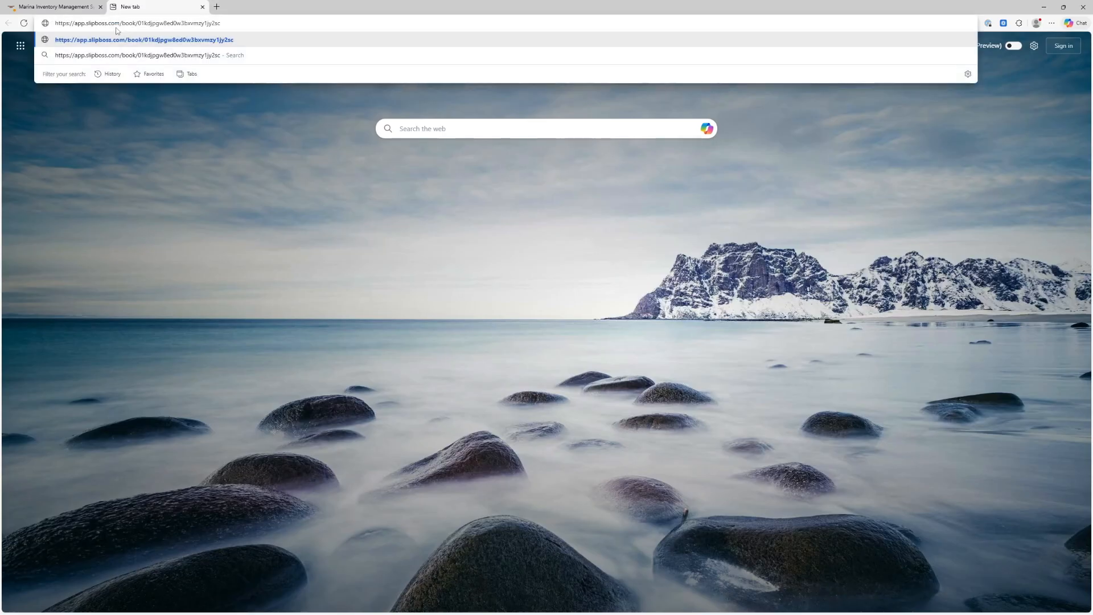
Load the public booking page and filter it to check-in 2025-12-31, check-out 2026-01-02
key("Return")
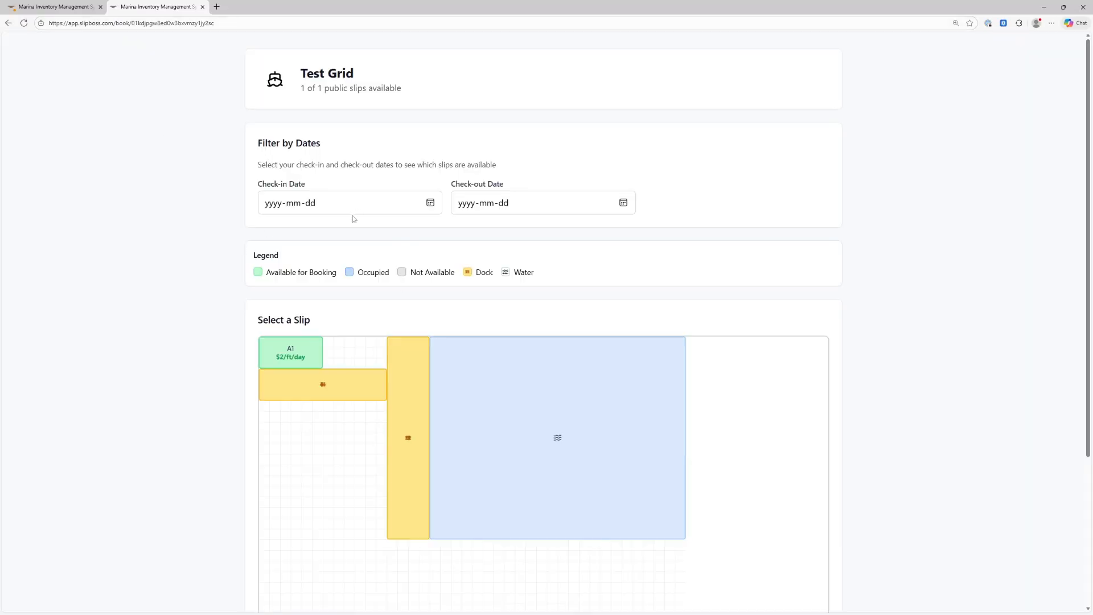
left_click(431, 203)
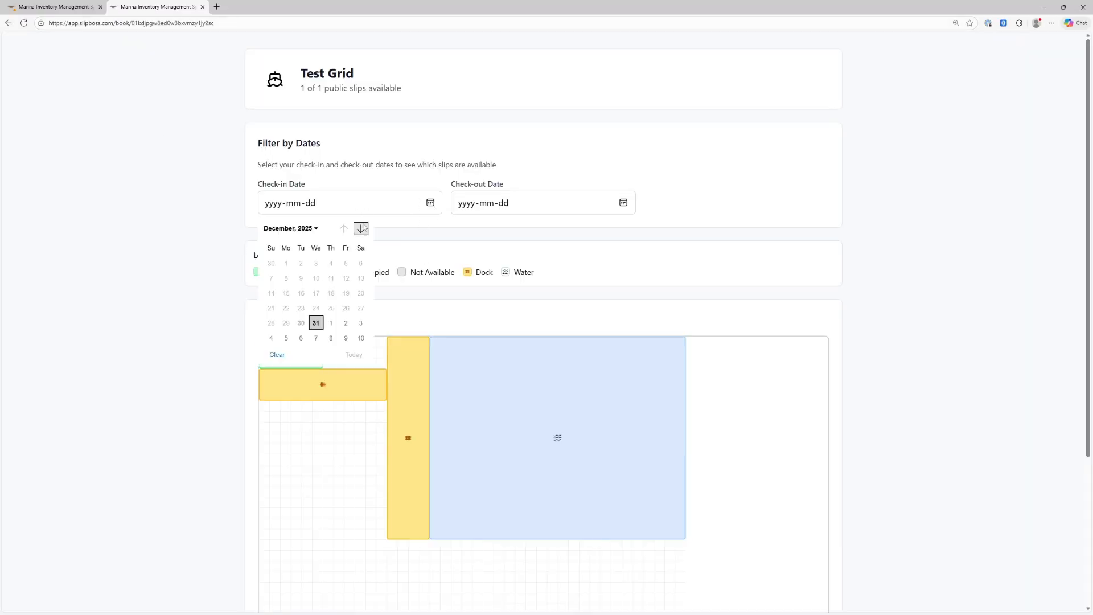
left_click(316, 323)
left_click(622, 203)
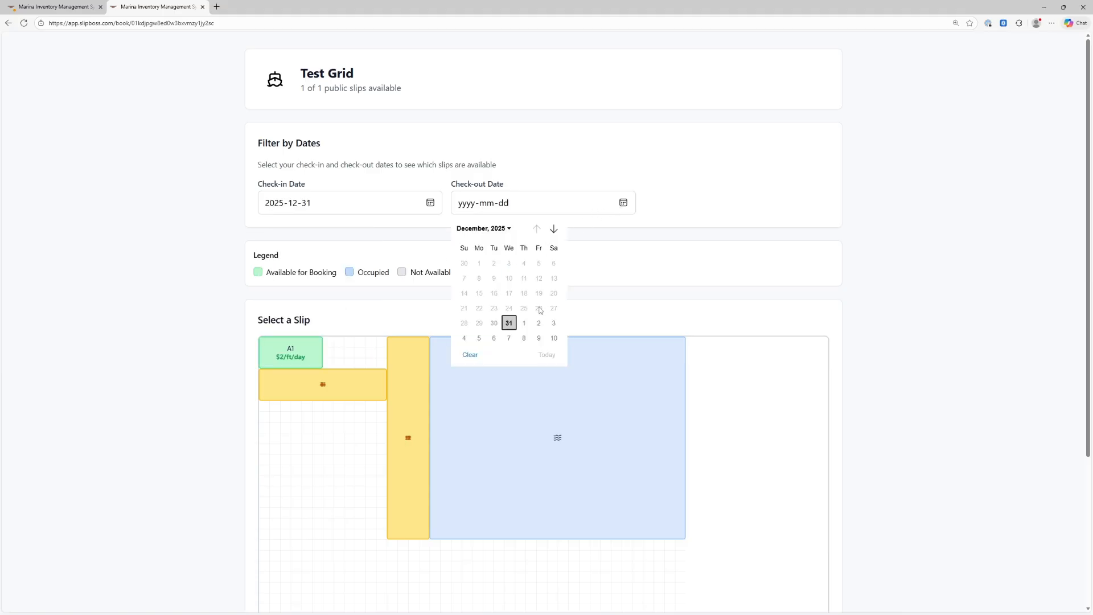
left_click(538, 307)
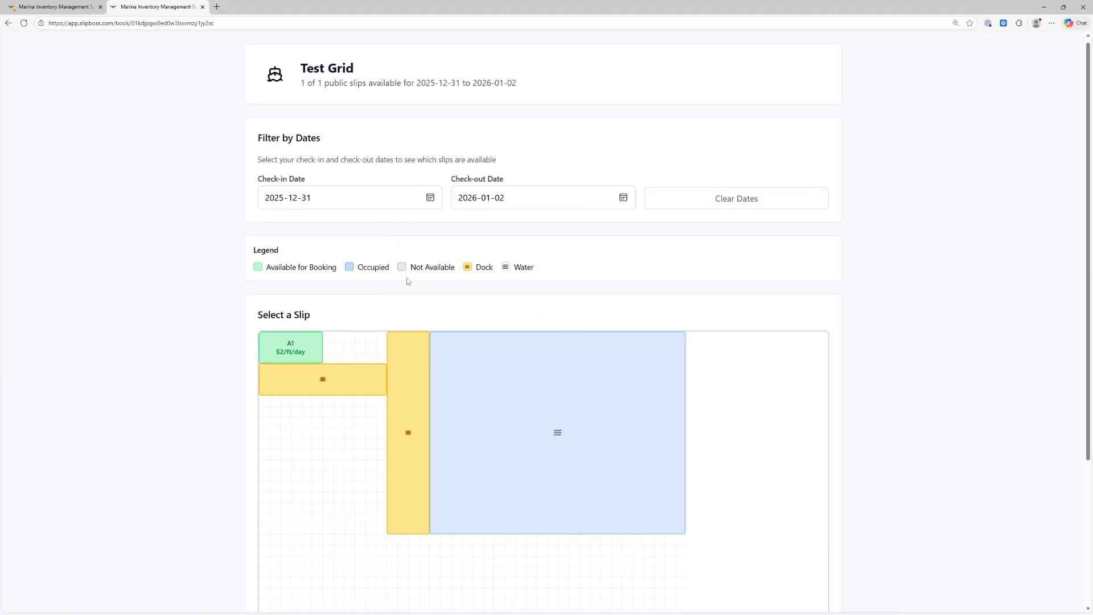
scroll(405, 279, "down", 3)
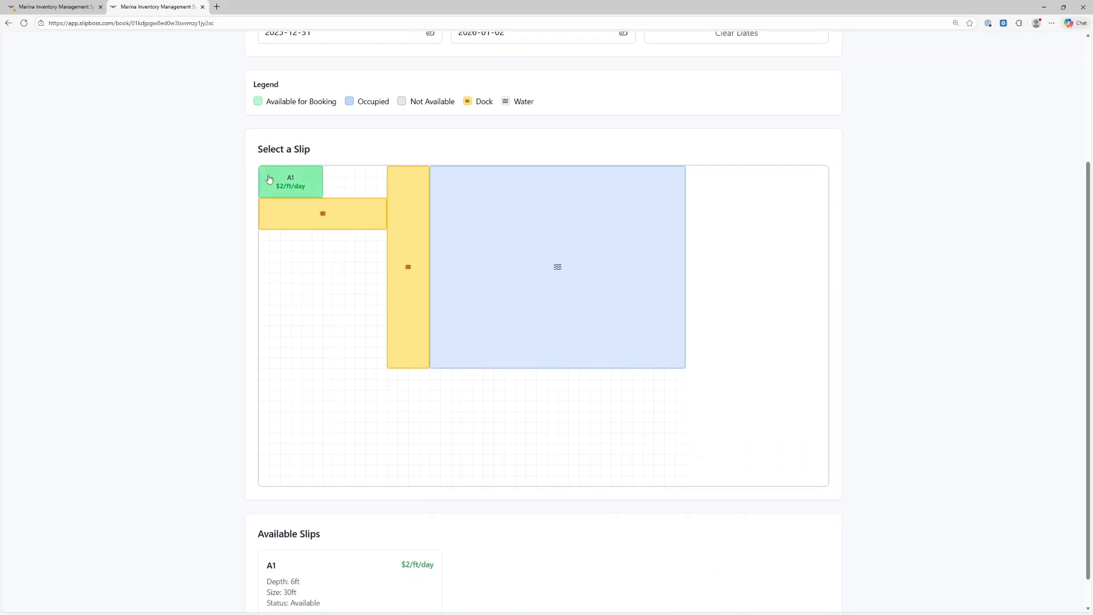
scroll(317, 268, "down", 1)
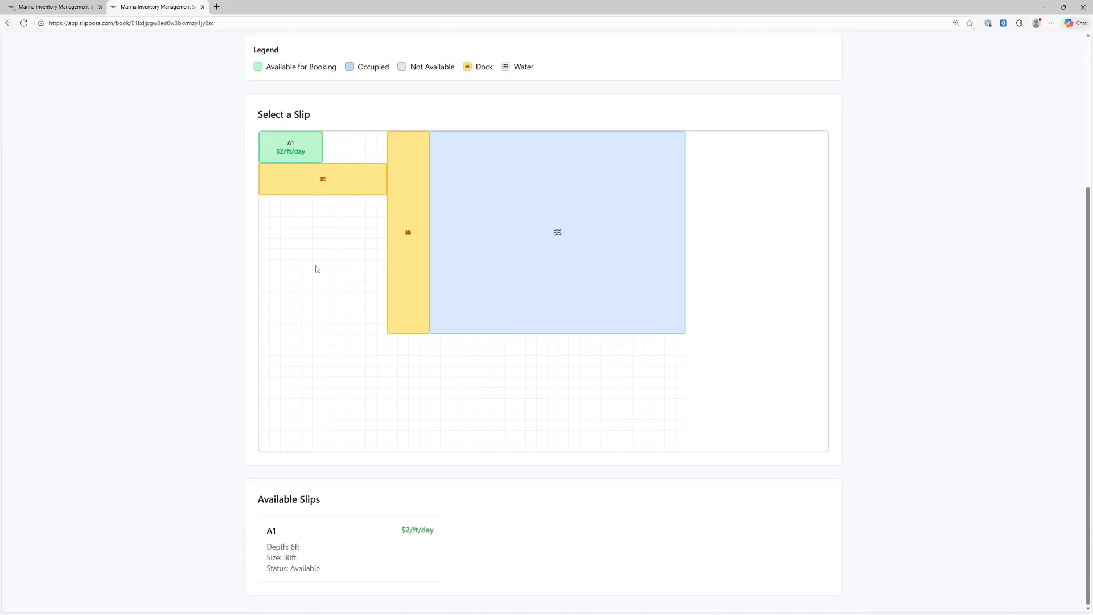
Preview slip A1's booking form twice, closing it each time
left_click(295, 149)
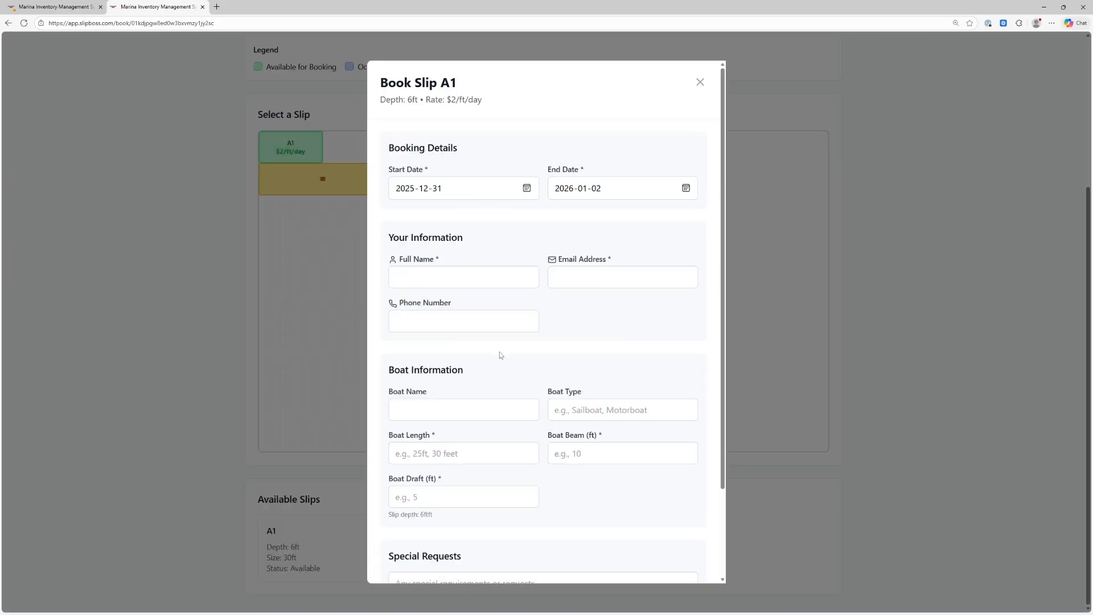
scroll(500, 355, "down", 2)
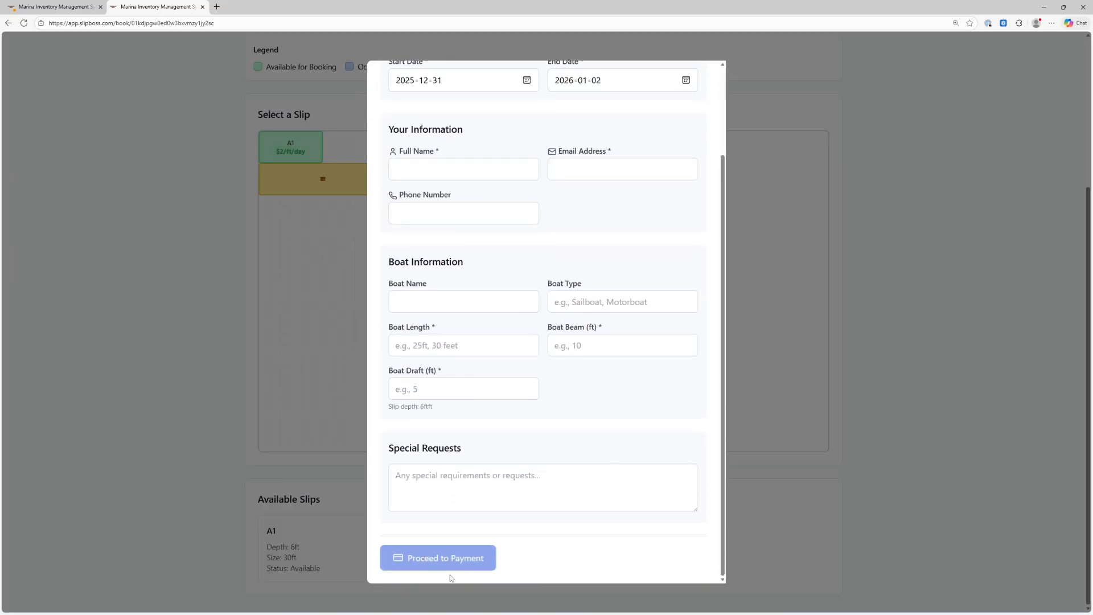
scroll(576, 423, "up", 3)
left_click(699, 83)
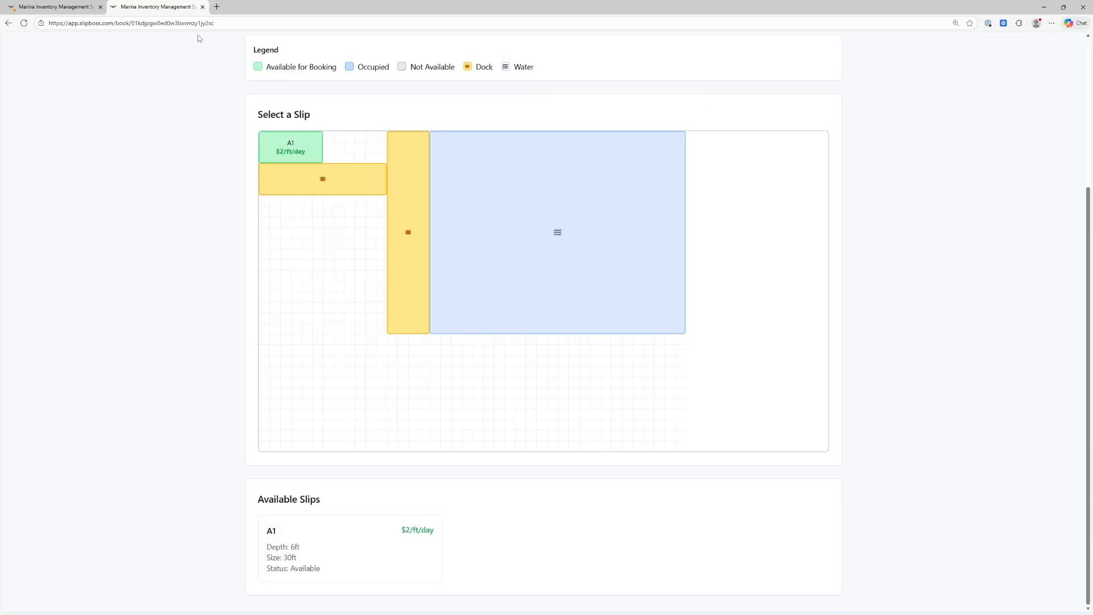
left_click(304, 156)
scroll(412, 341, "down", 2)
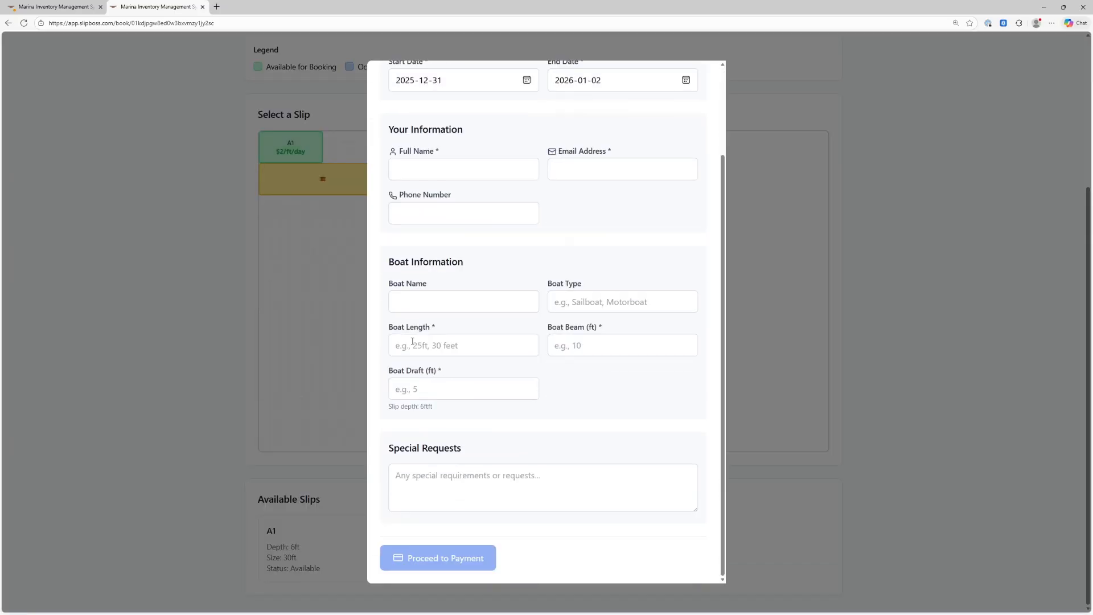
scroll(657, 197, "up", 2)
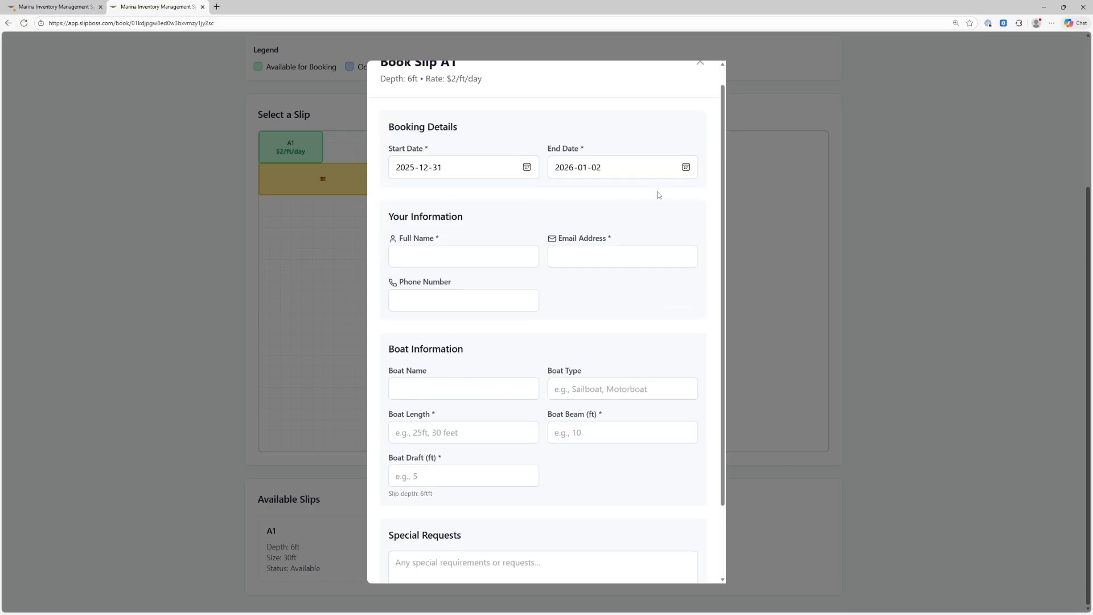
left_click(700, 81)
Close the public booking tab and return to the Test Grid slip map
key("ctrl+w")
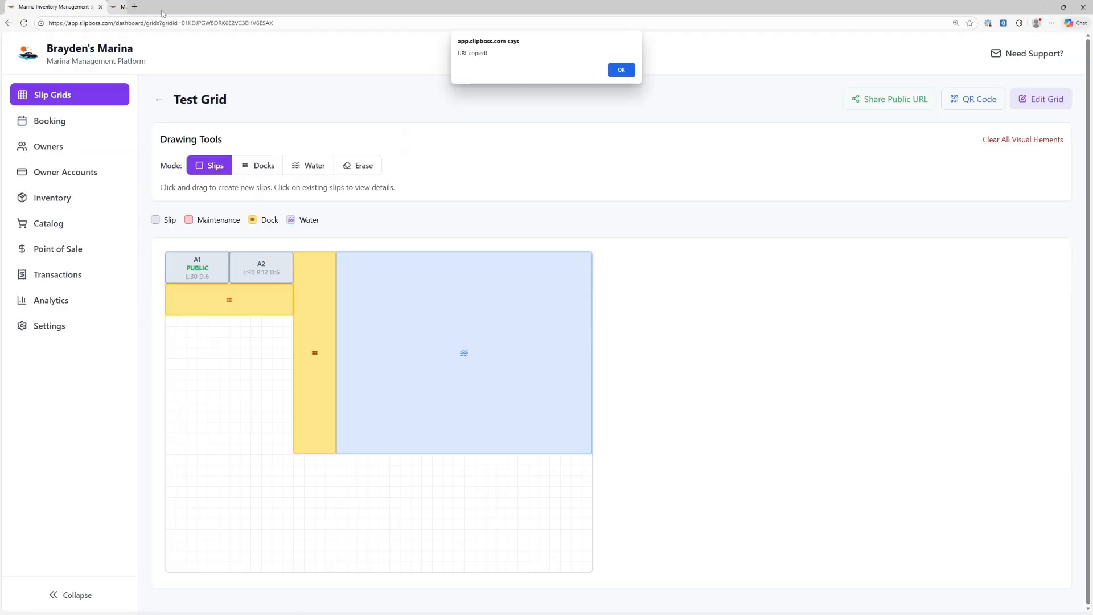
left_click(619, 72)
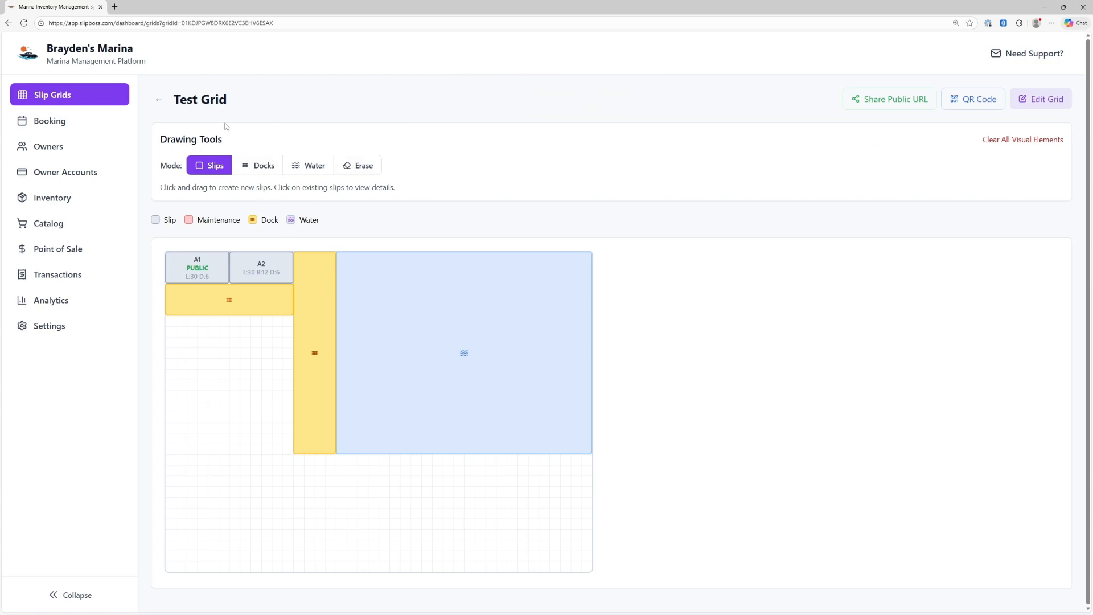
left_click(159, 99)
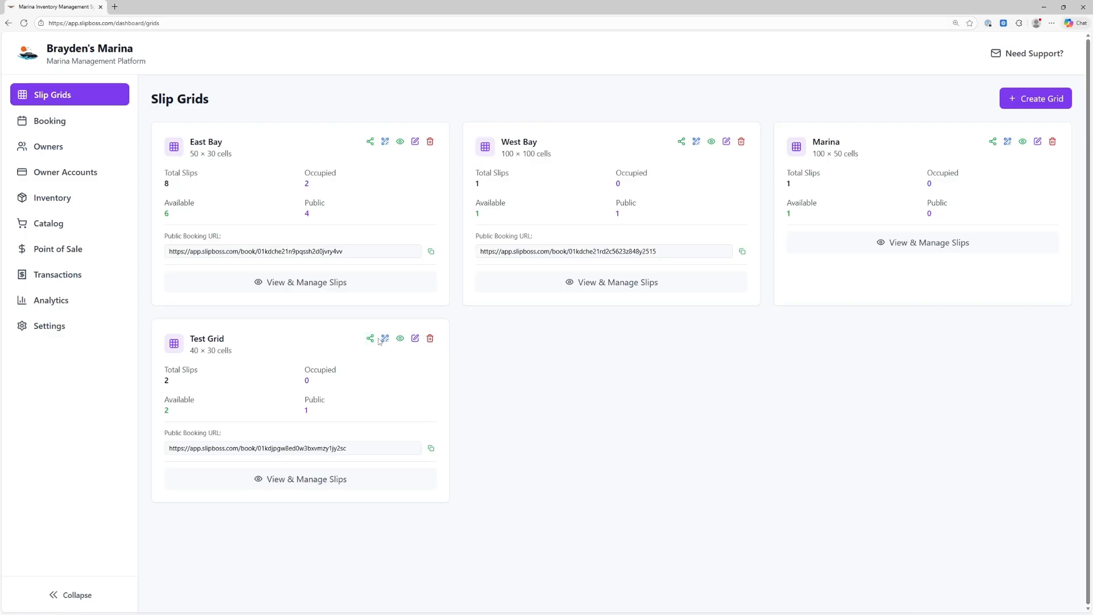
left_click(400, 339)
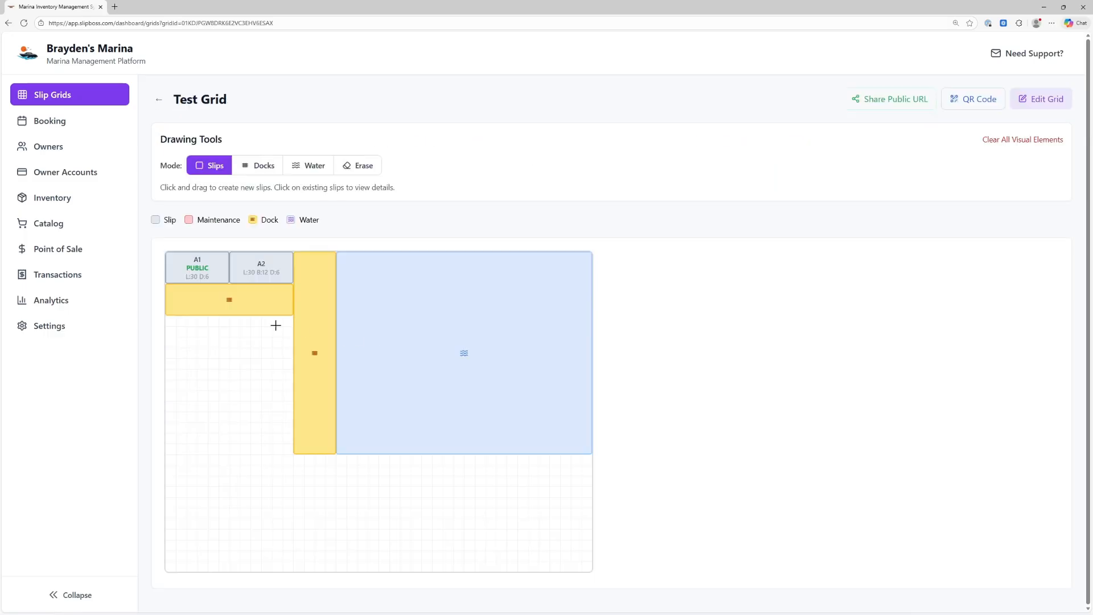
Assign slip A2 (30ft) to the Azul II owner, then reopen Test Grid
left_click(55, 148)
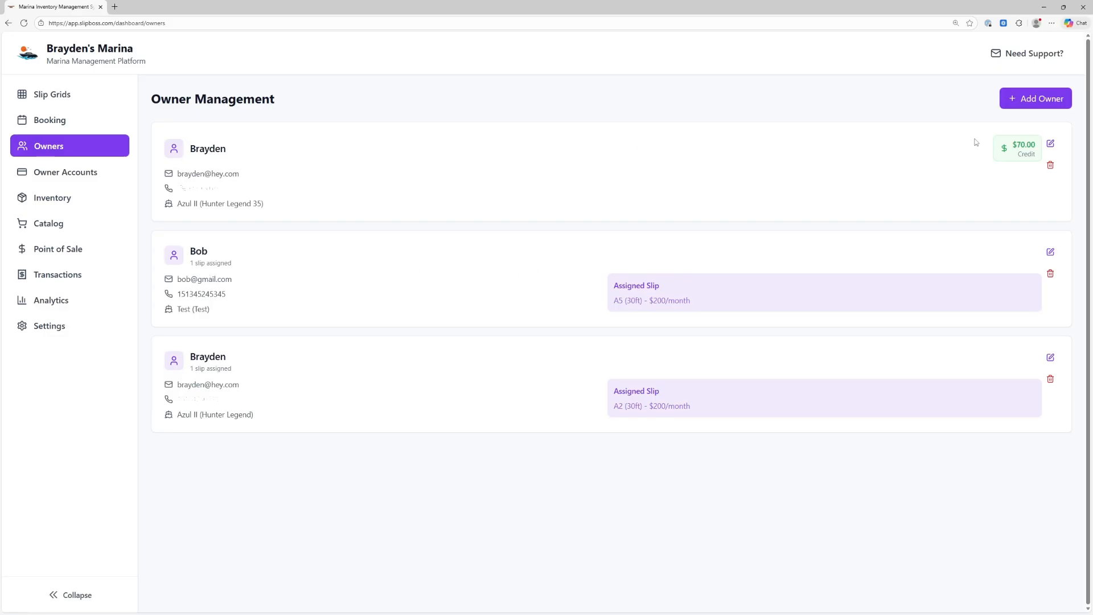
left_click(1050, 143)
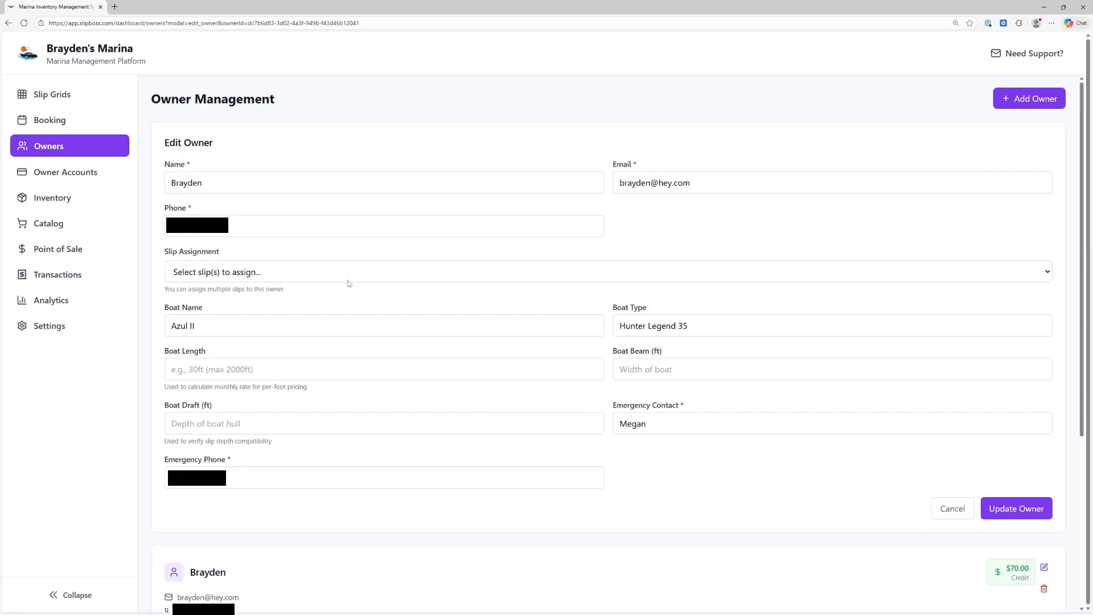
left_click(268, 278)
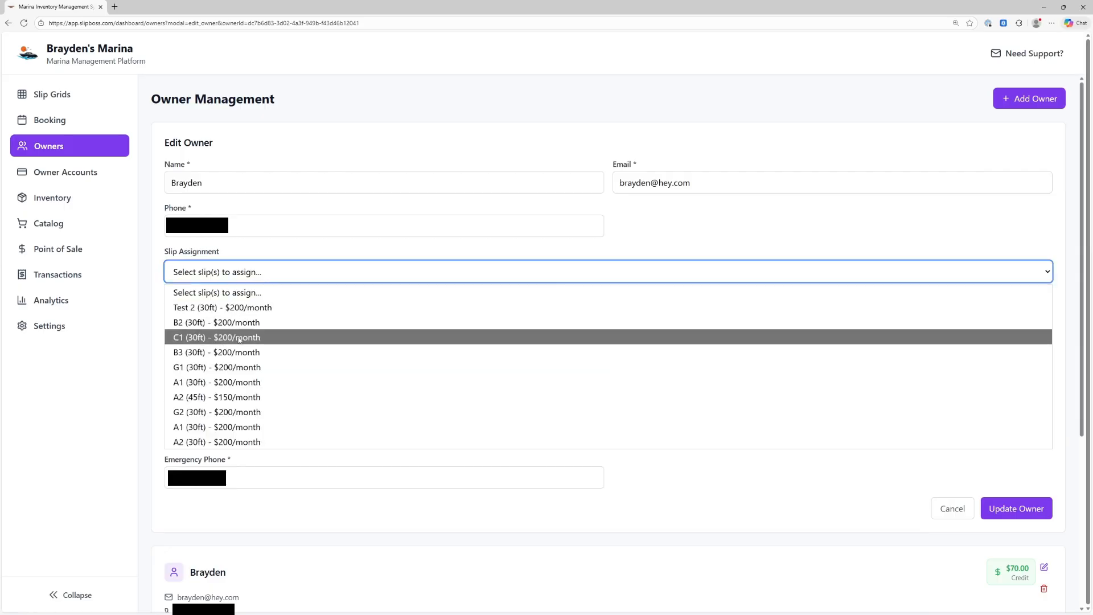
scroll(268, 450, "down", 1)
left_click(231, 443)
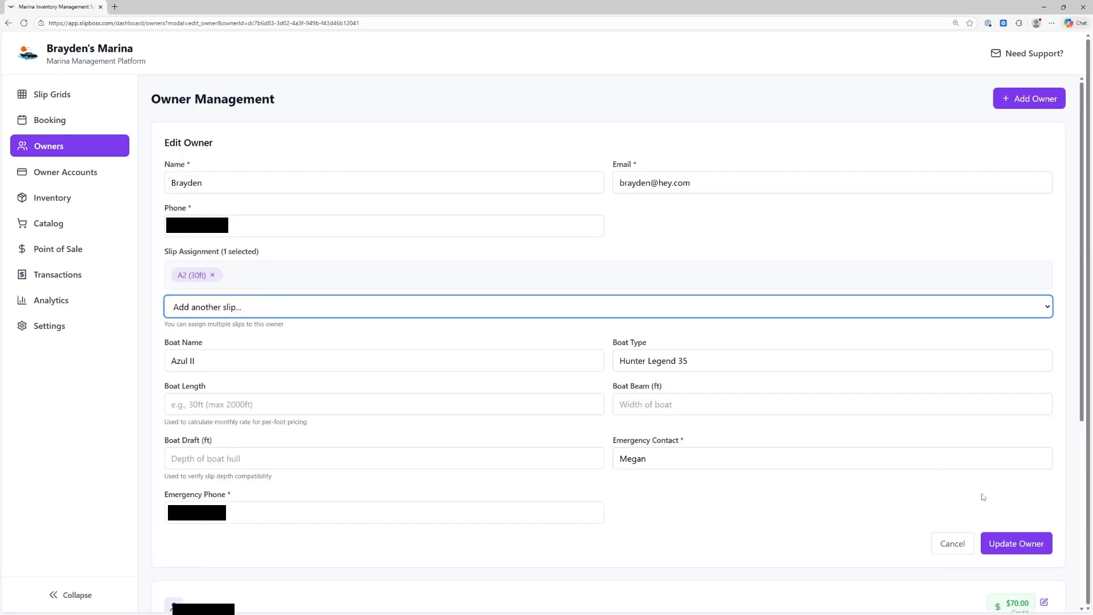
left_click(1010, 543)
left_click(635, 340)
left_click(70, 95)
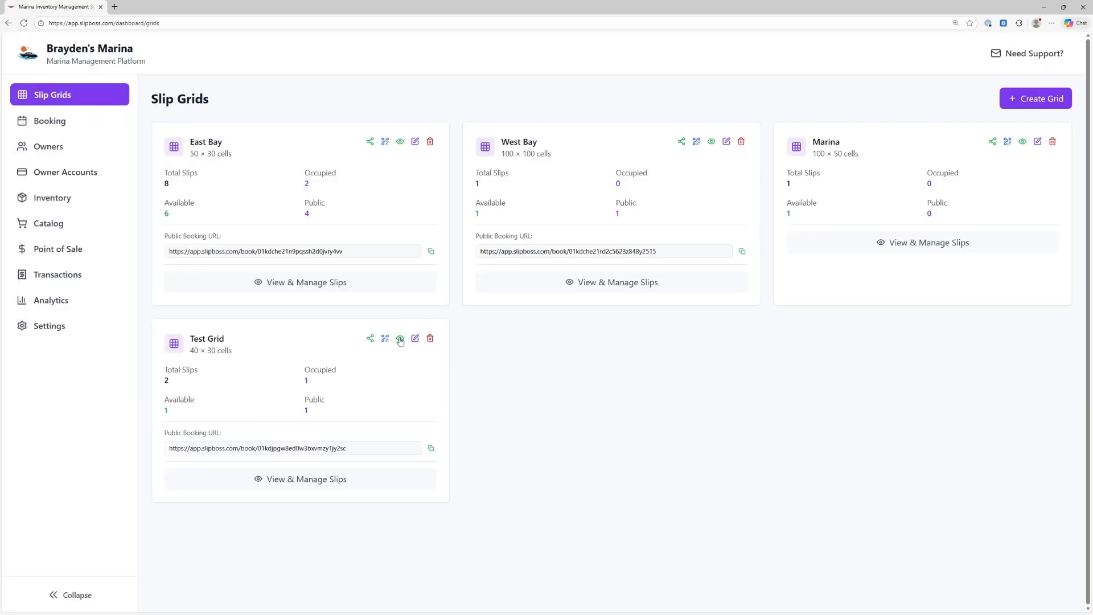
left_click(401, 339)
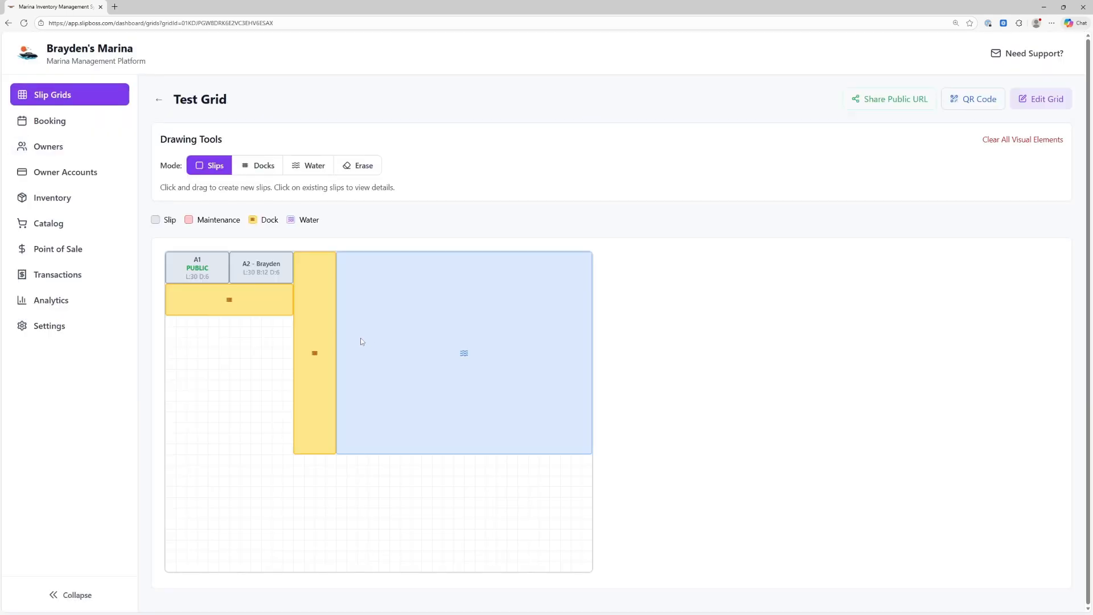
Open slip A2's details and its gear management panel, then copy the owner absence URL
left_click(259, 271)
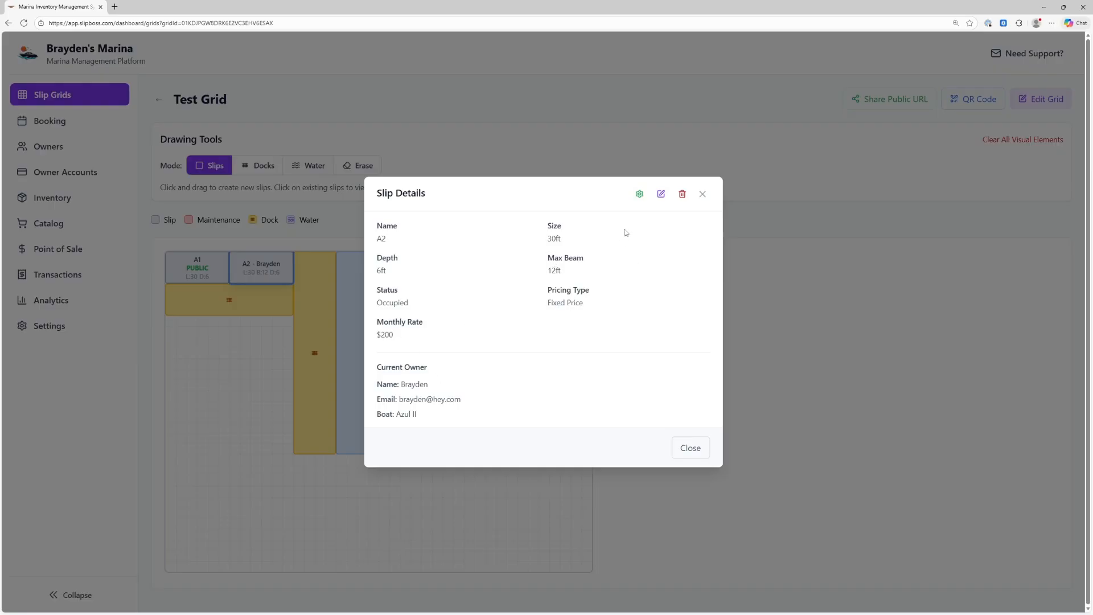
left_click(639, 194)
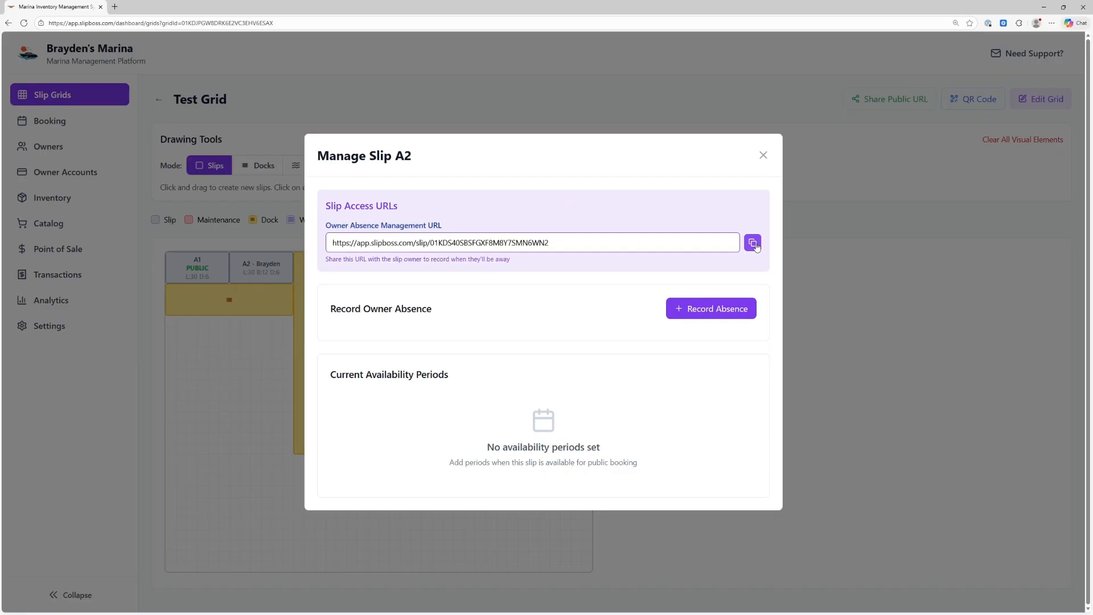
left_click_drag(655, 244, 330, 239)
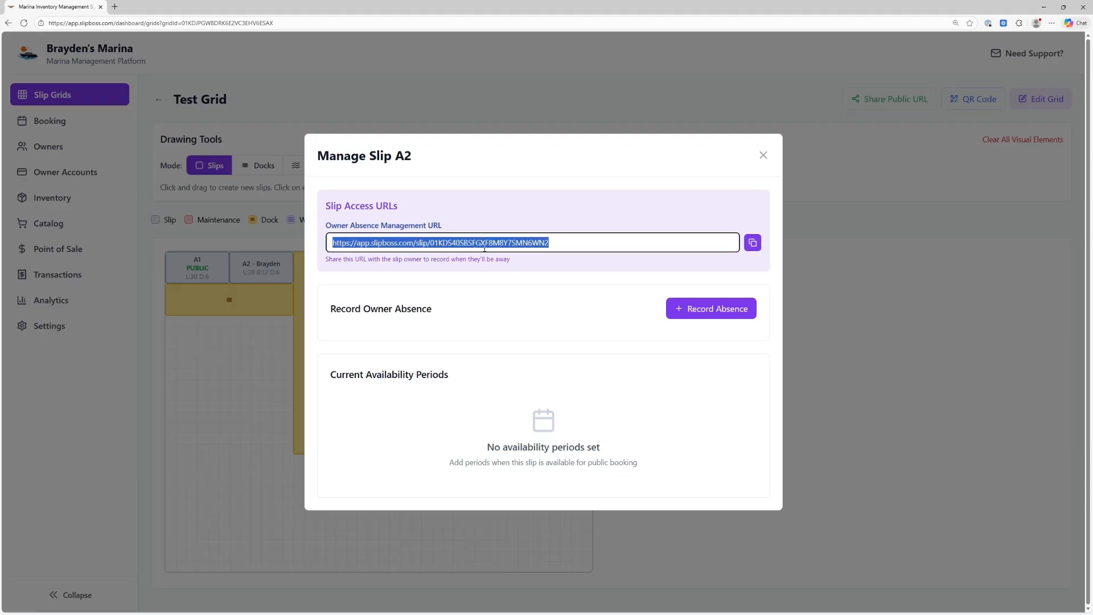
left_click(485, 248)
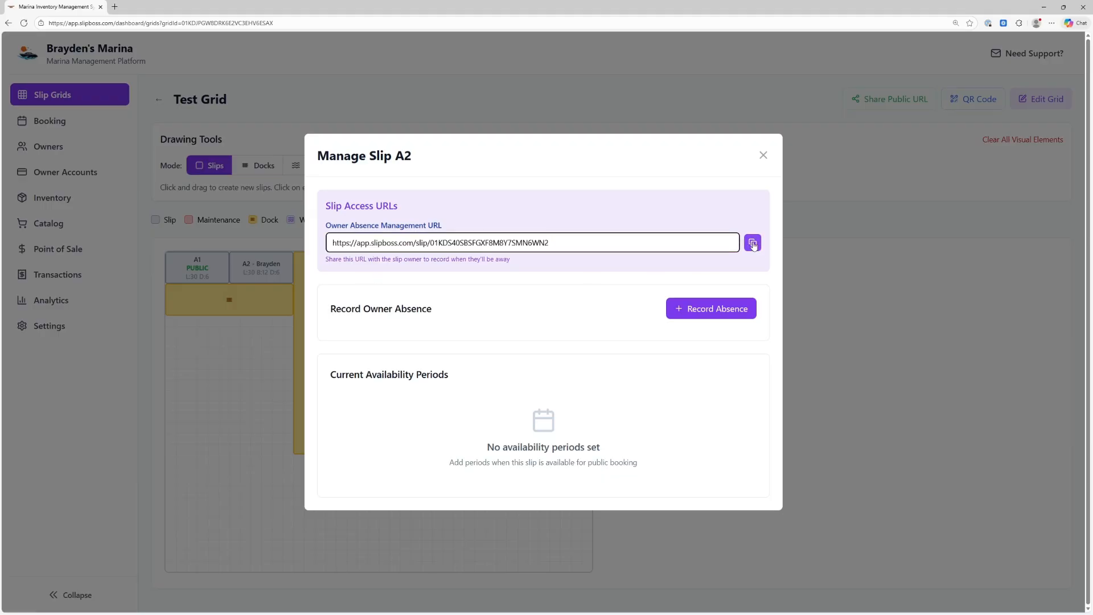
left_click(435, 483)
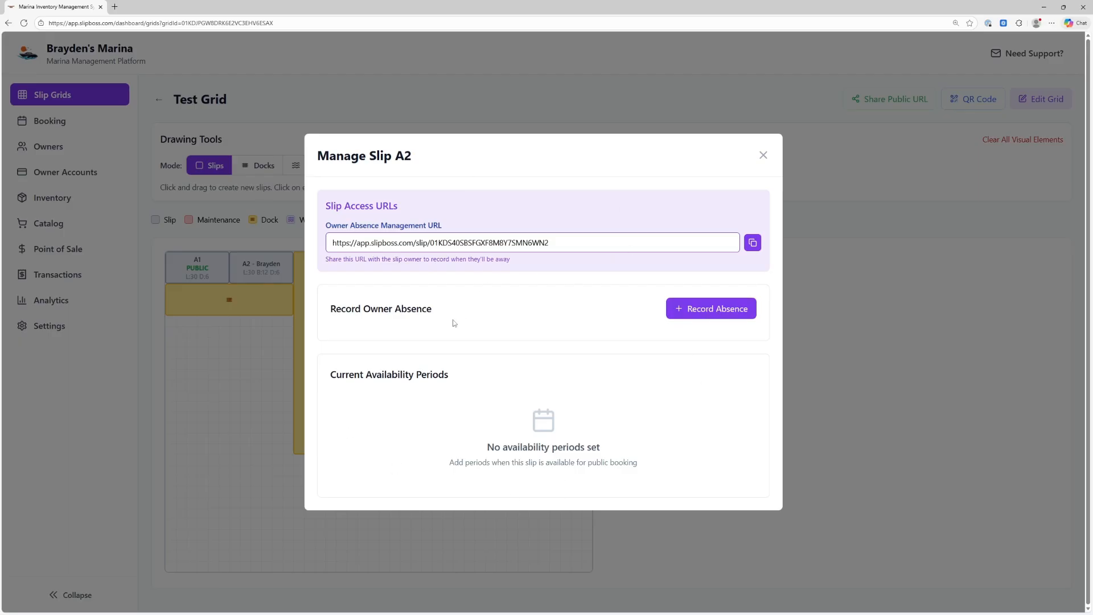
Record a Vacation absence for slip A2 from 2025-12-31 to 2026-01-10
left_click(717, 310)
left_click(528, 294)
left_click(527, 260)
left_click(734, 296)
left_click(614, 265)
left_click(526, 294)
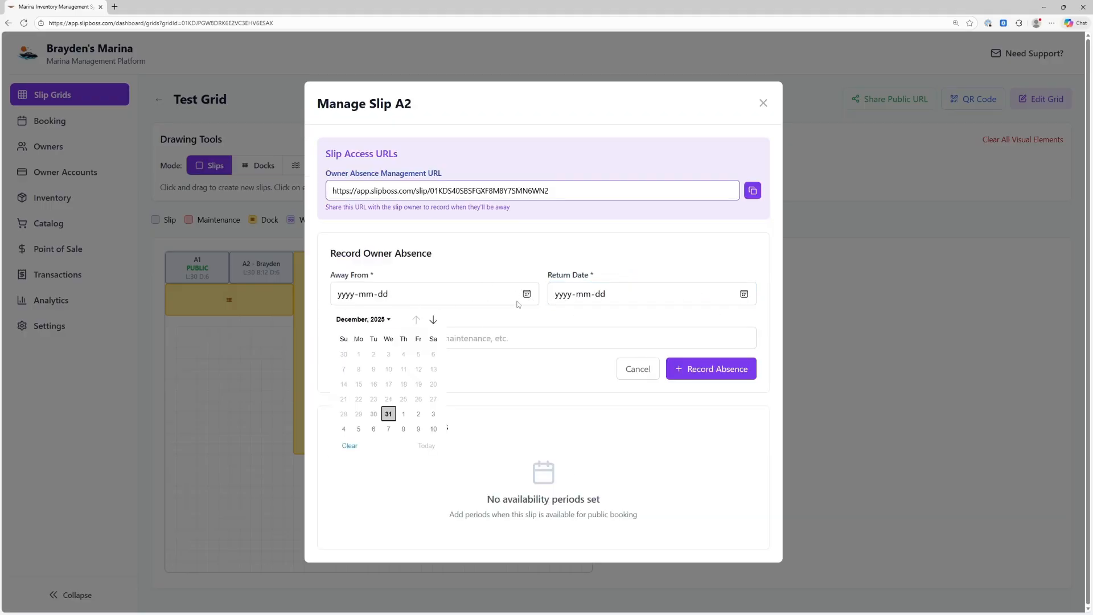
left_click(387, 415)
left_click(745, 292)
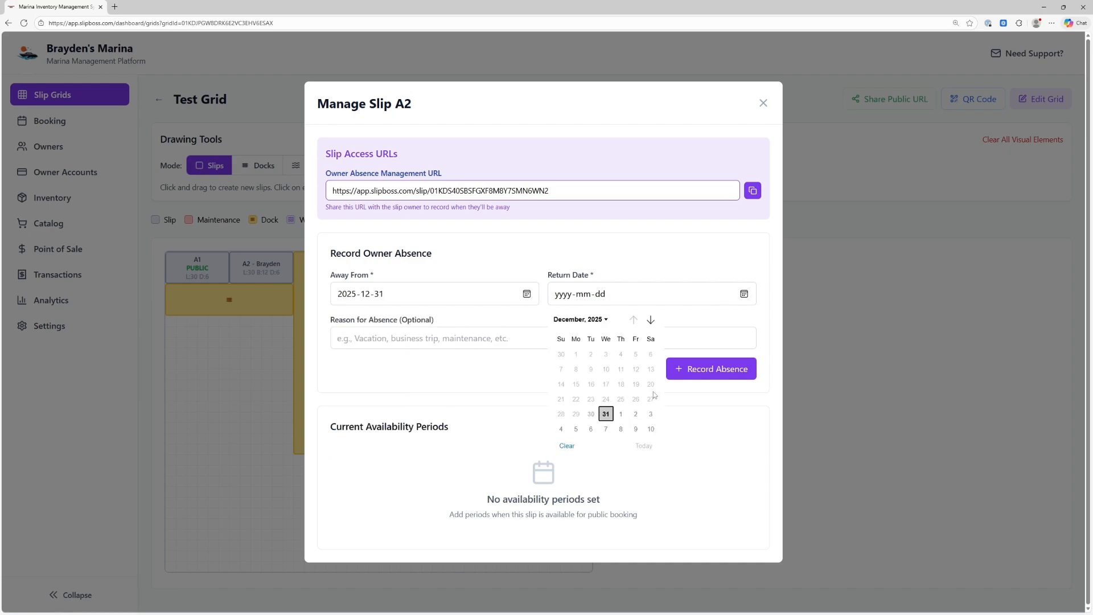
left_click(652, 433)
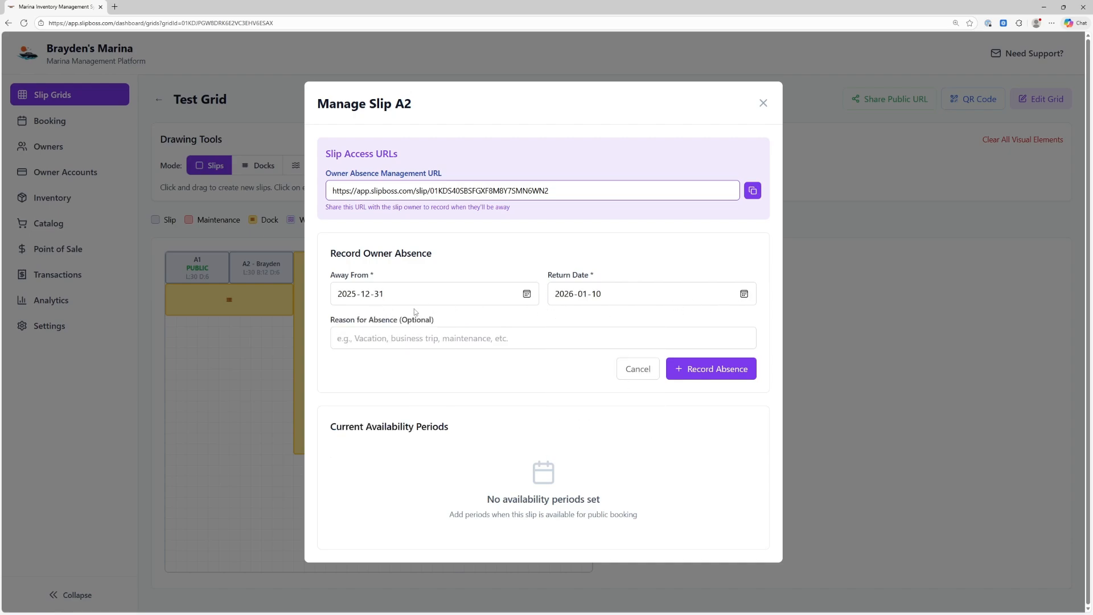
left_click(422, 340)
type("Vaca")
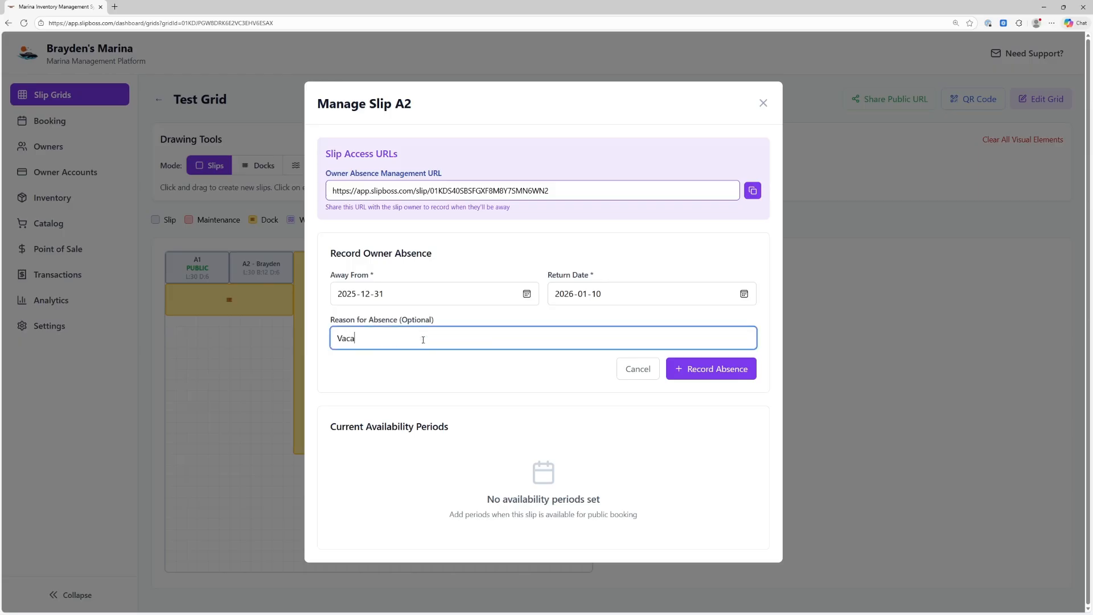
type("tion")
left_click(706, 368)
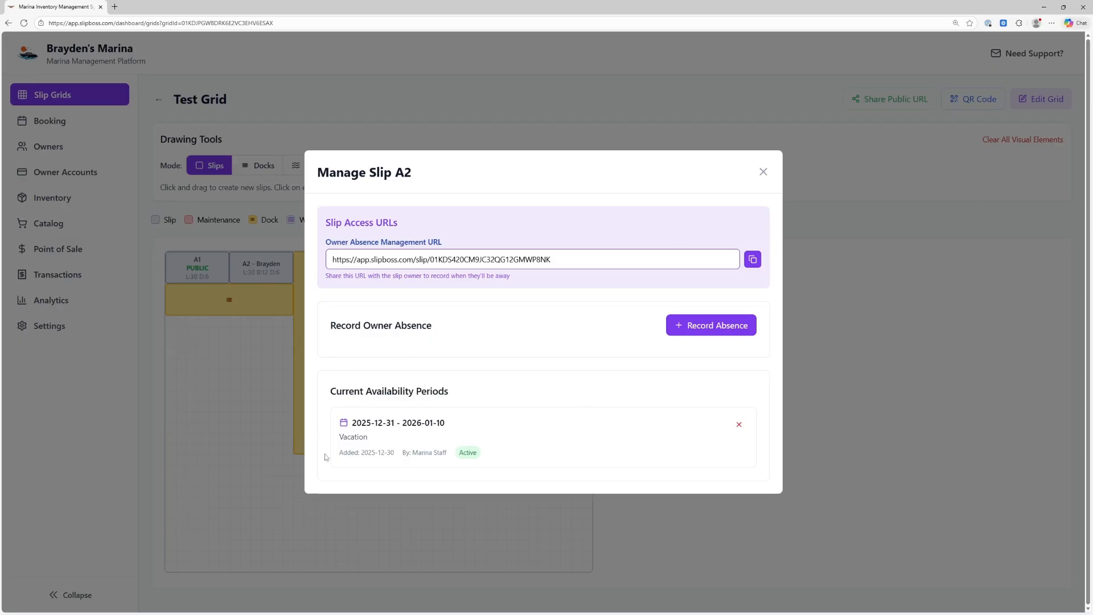
Close slip A2's management window and go to the Bookings calendar
left_click_drag(400, 455, 442, 454)
left_click(437, 461)
left_click_drag(553, 260, 400, 262)
left_click(518, 327)
left_click(763, 172)
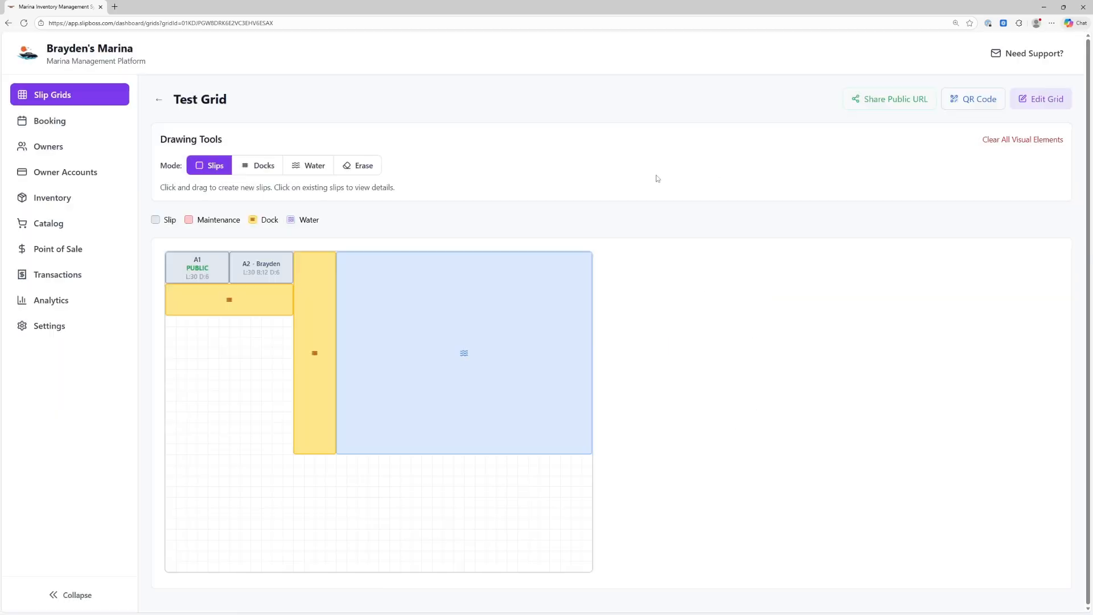
left_click(63, 121)
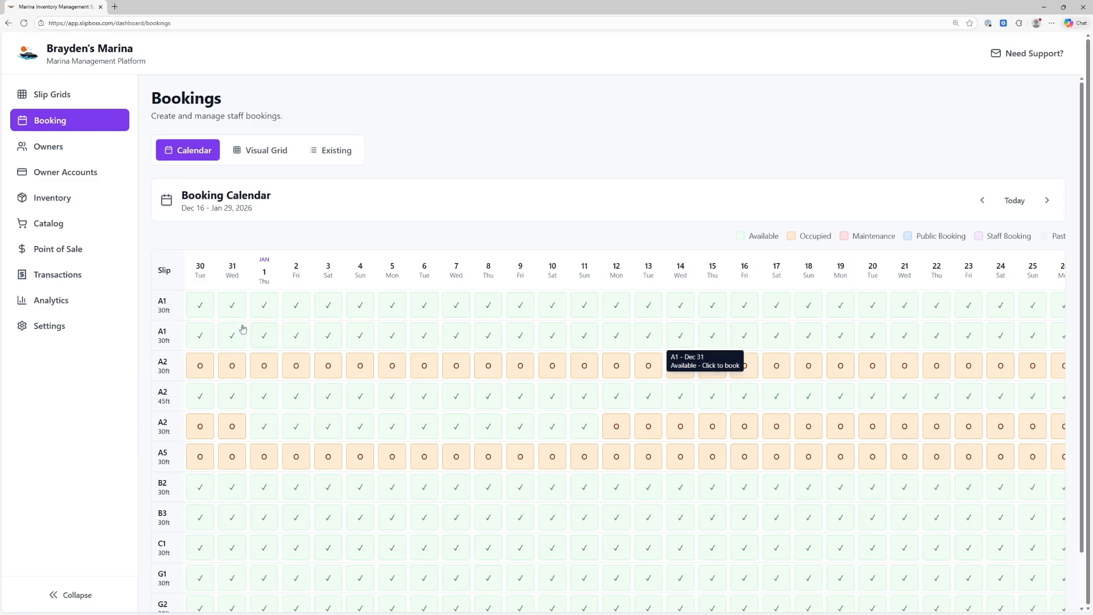
scroll(230, 393, "down", 1)
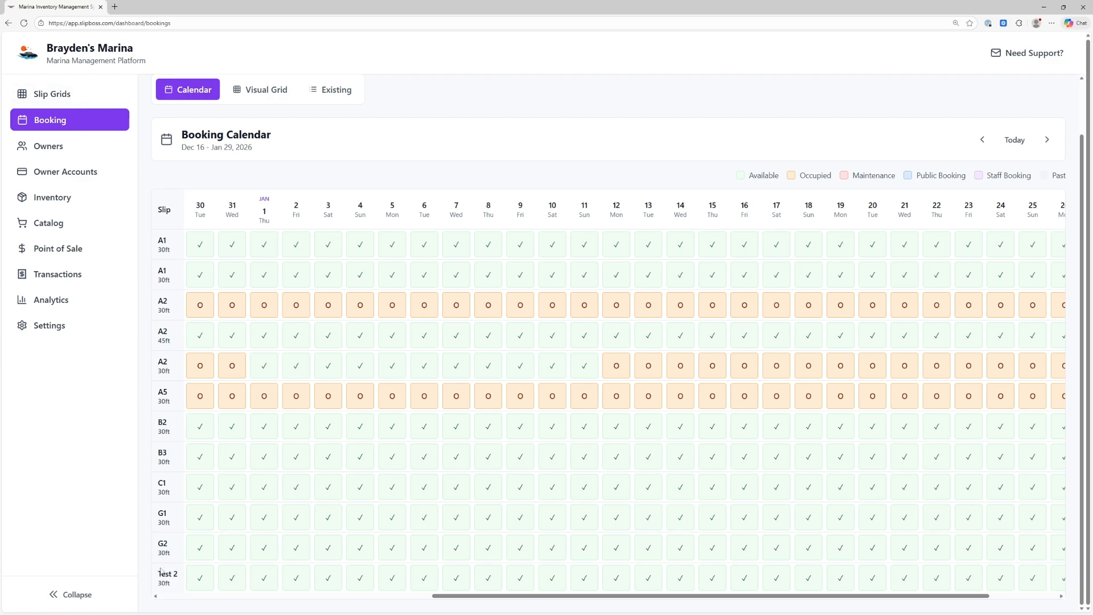
scroll(188, 569, "up", 2)
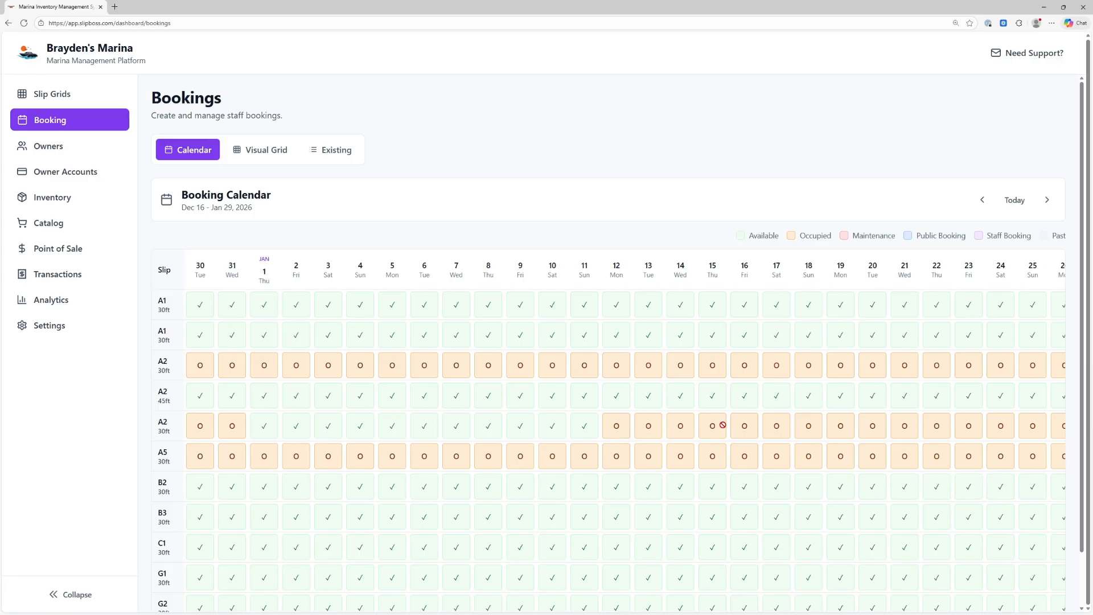
Start a booking from slip A2's Jan 2 cell, browsing the add-slip list without adding any
left_click(295, 429)
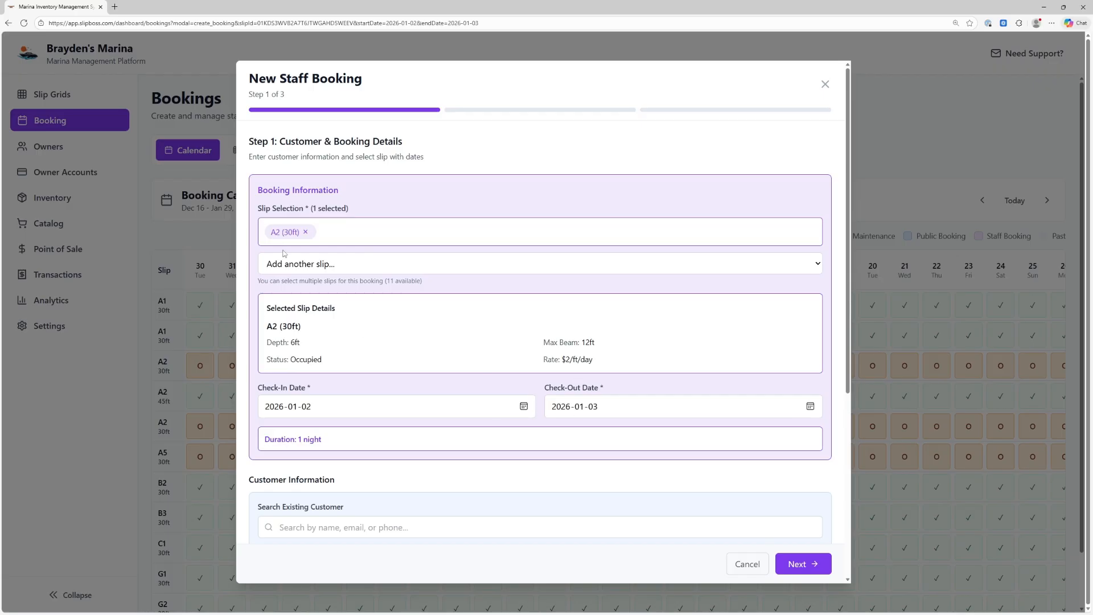
left_click(409, 264)
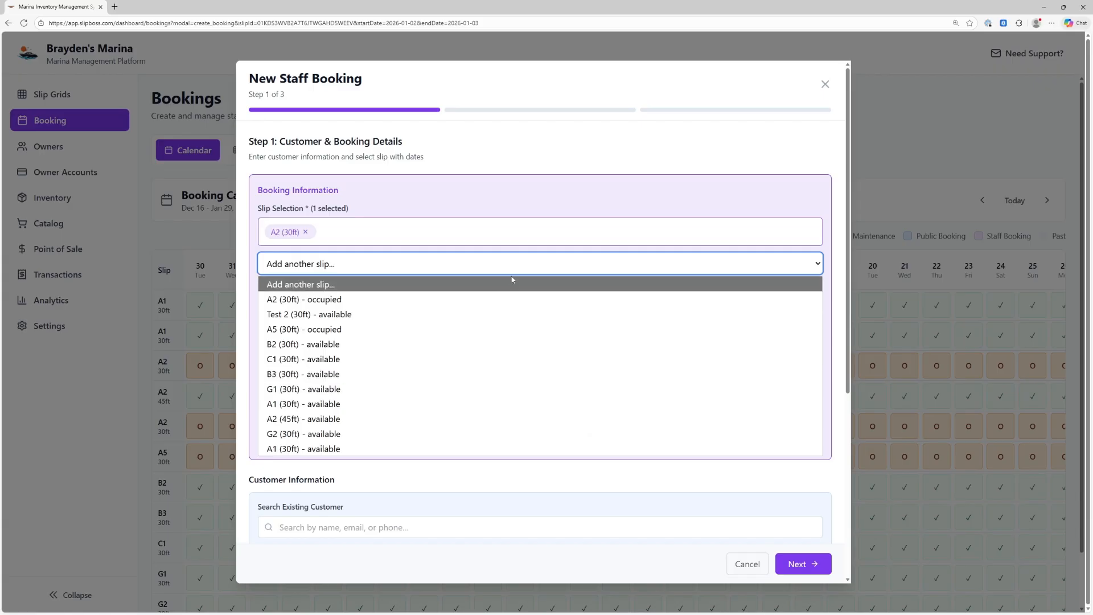
left_click(833, 256)
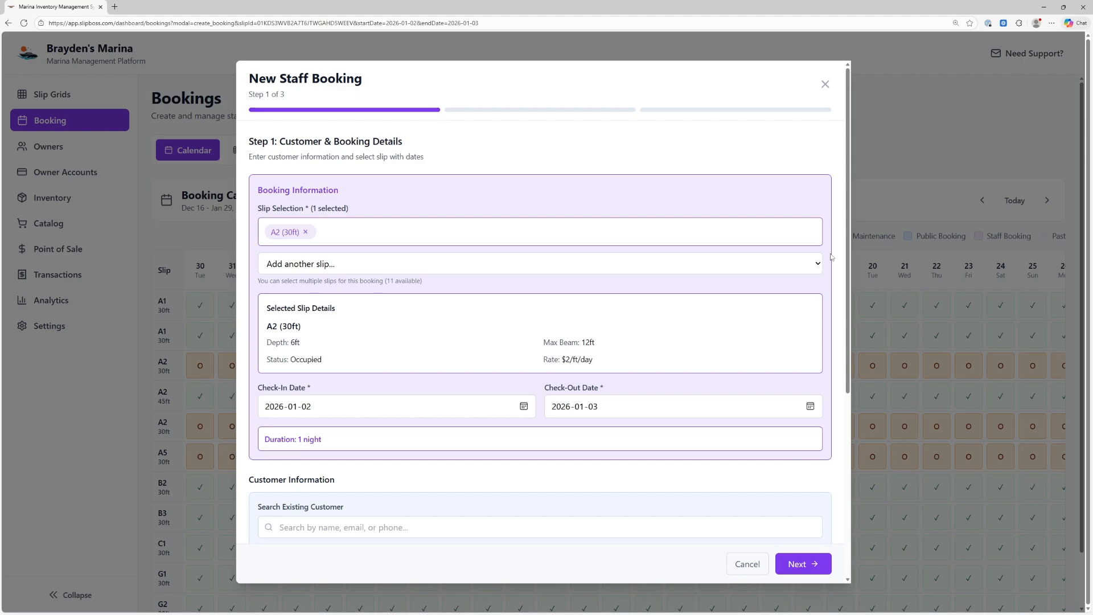
left_click(767, 263)
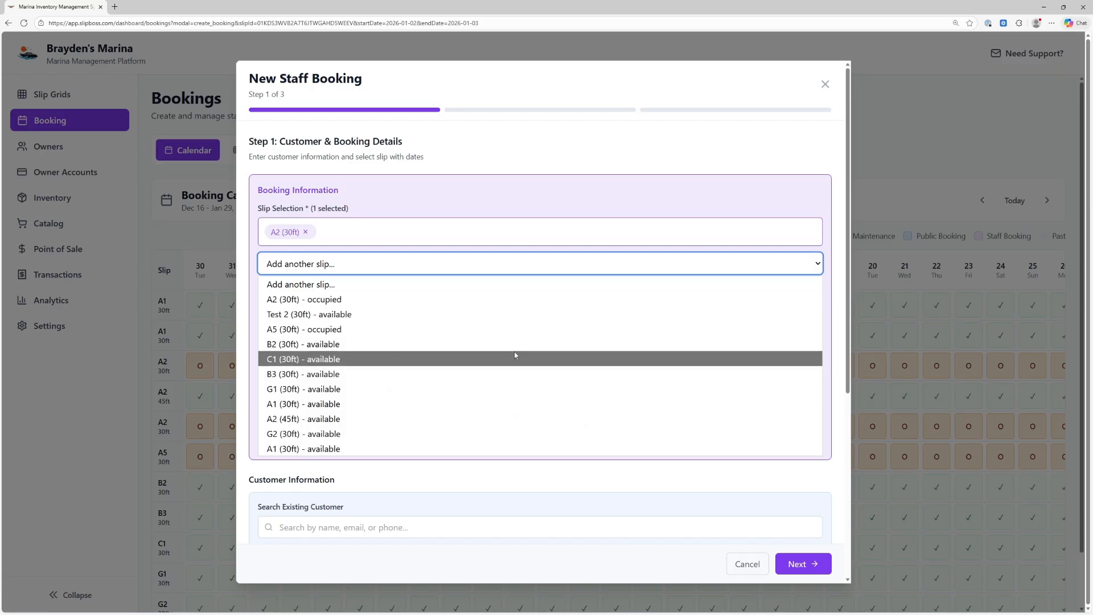
left_click(572, 206)
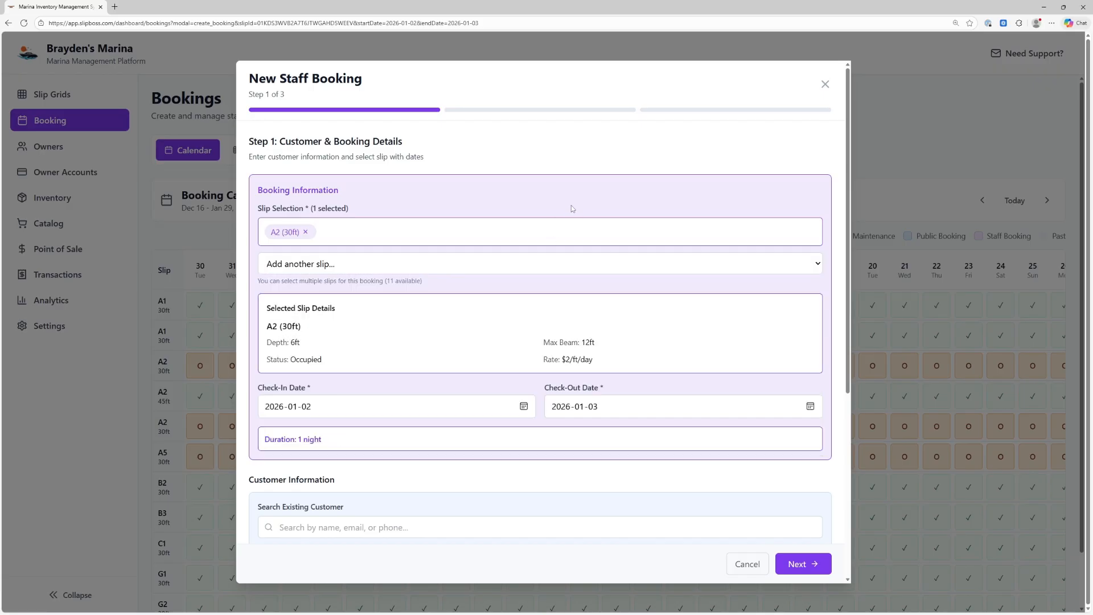
scroll(551, 398, "down", 5)
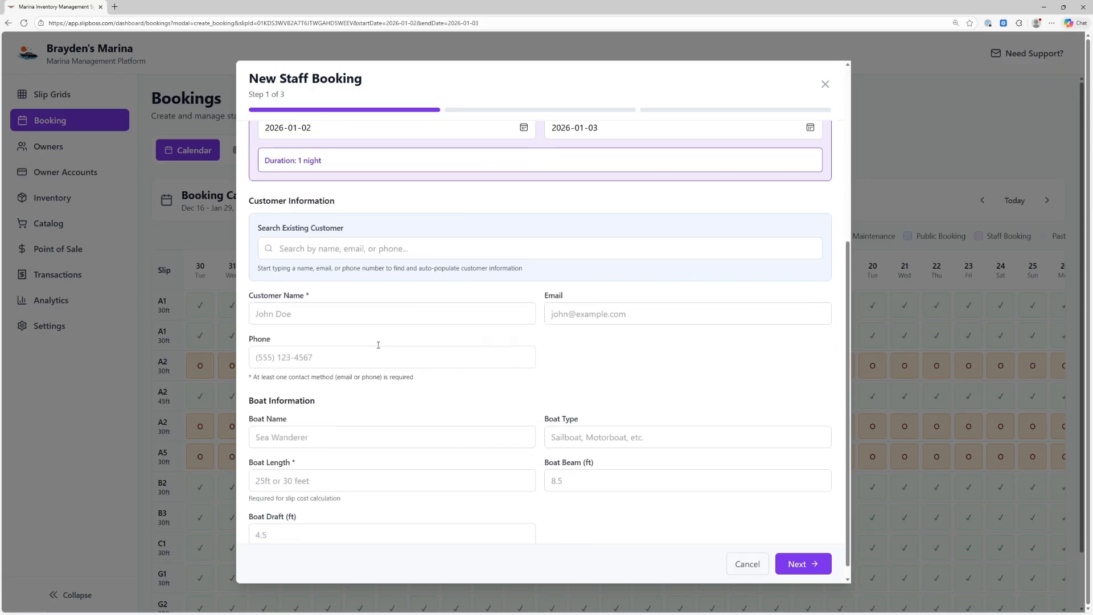
Enter the customer's name, e-mail address and phone number
left_click(306, 235)
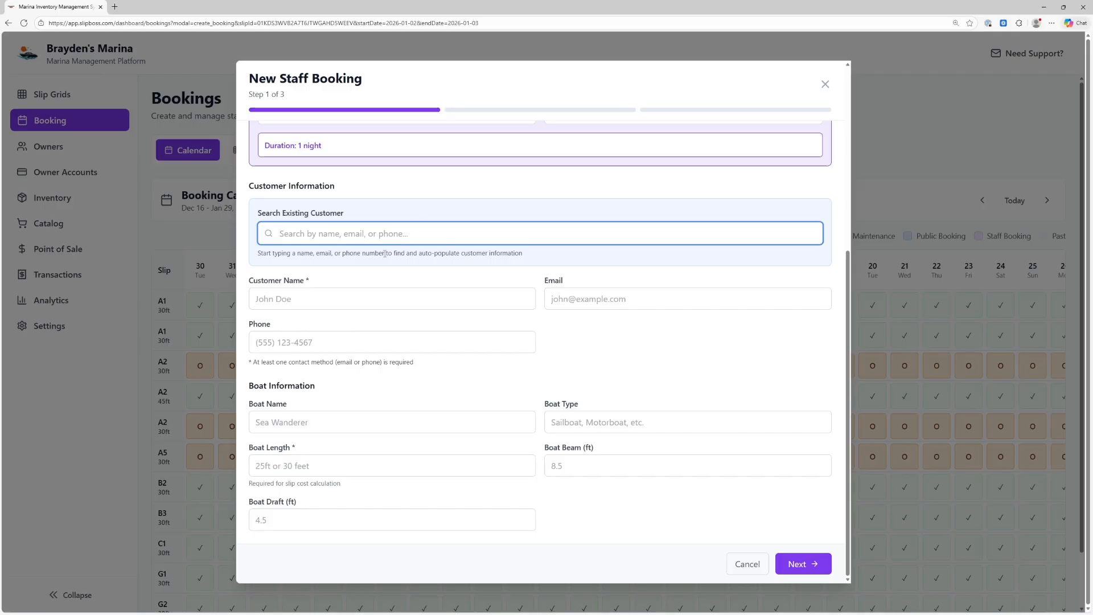
left_click(368, 298)
type("Test")
key("Tab")
type("test@g")
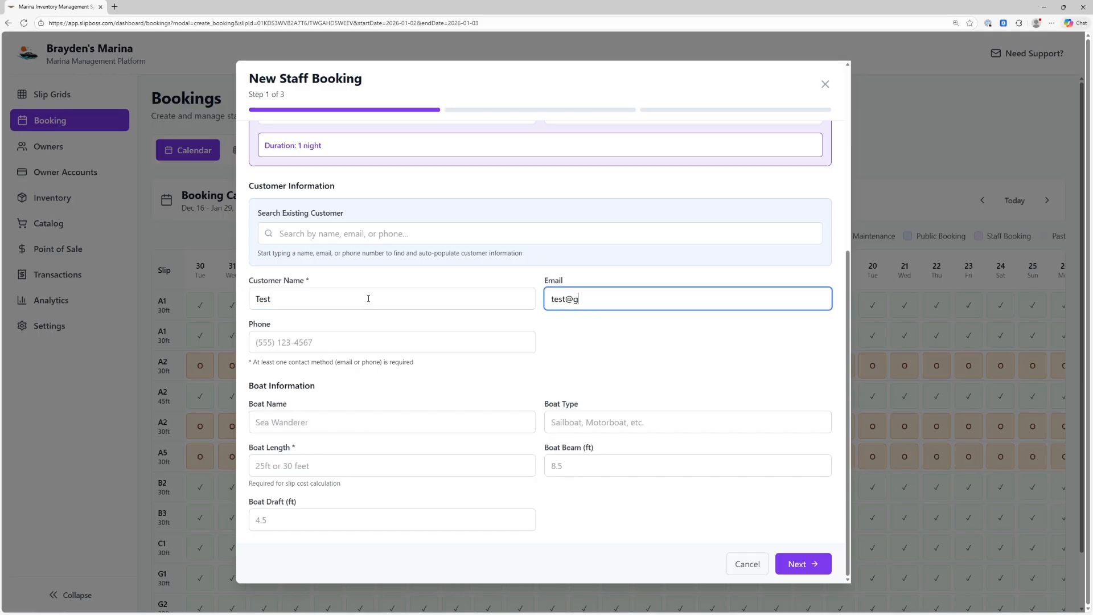
type("mail.com")
key("Tab")
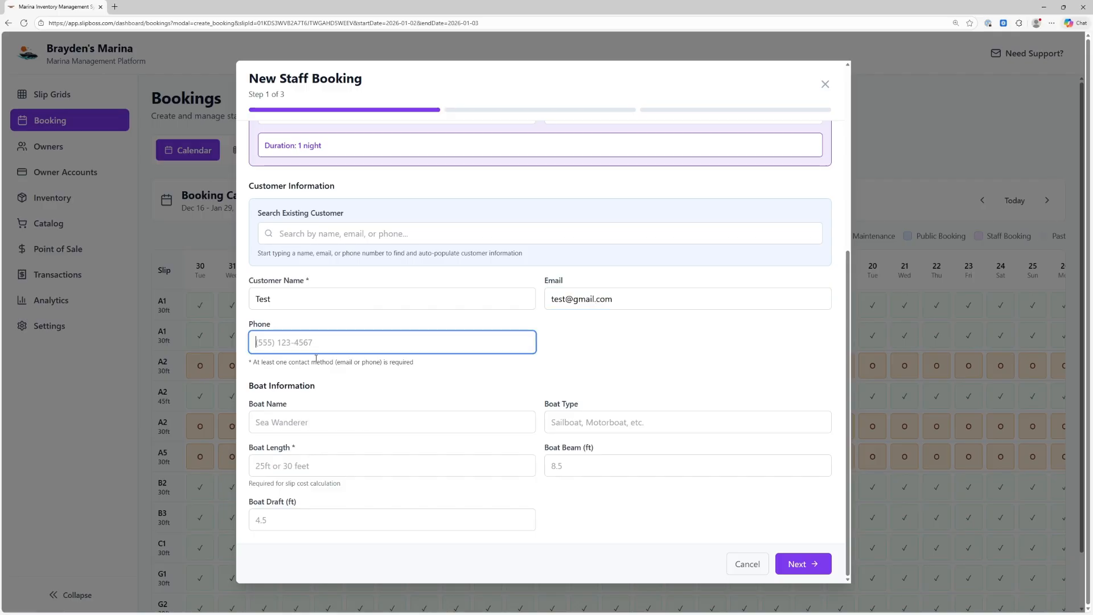
triple_click(621, 300)
left_click(564, 317)
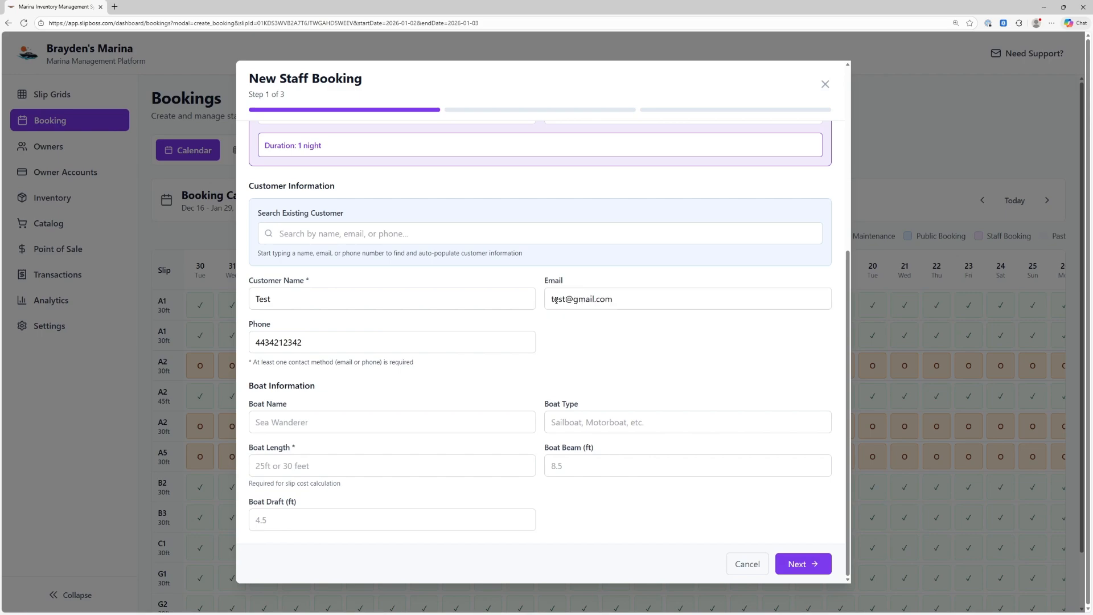
left_click_drag(549, 300, 616, 301)
left_click(577, 322)
Enter boat Azul: Monohaul, 31 ft length, 12 ft beam, 5 ft draft
left_click(363, 426)
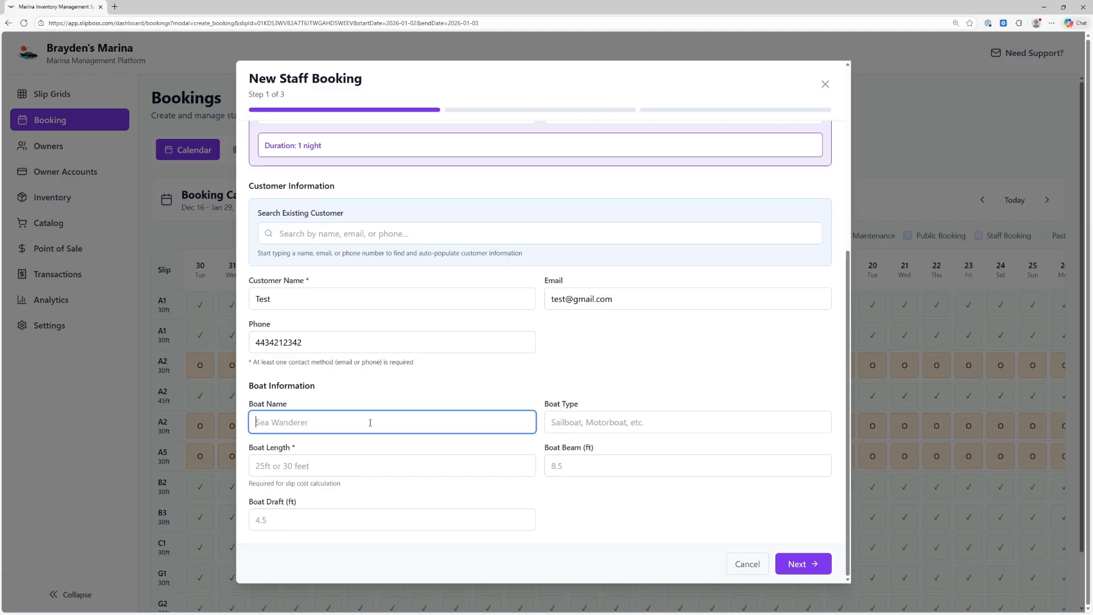
type("Azuukll")
key("Tab")
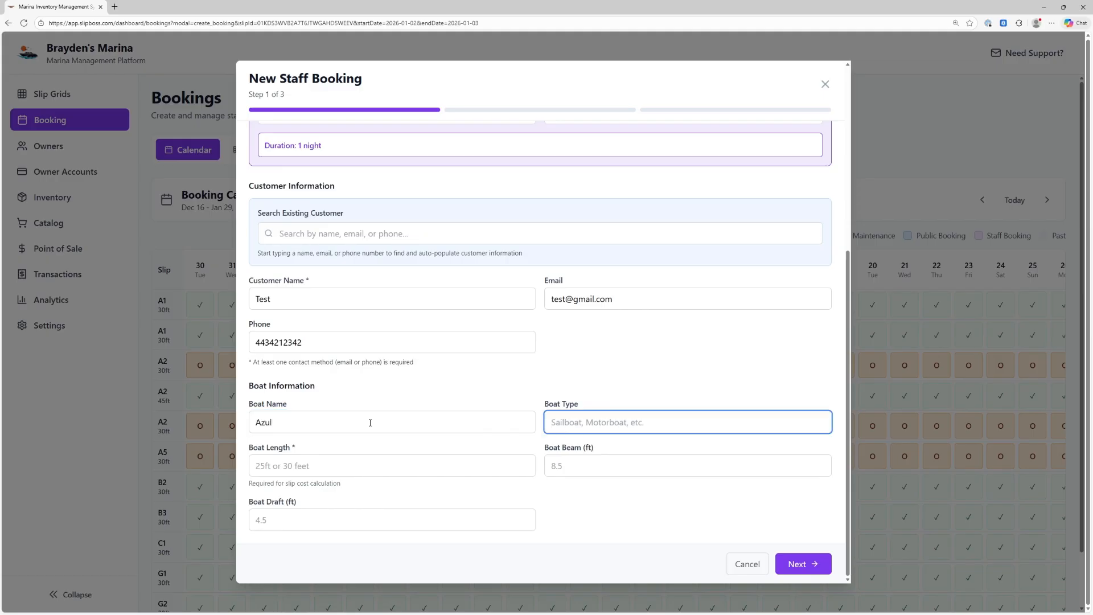
type("Monohaul")
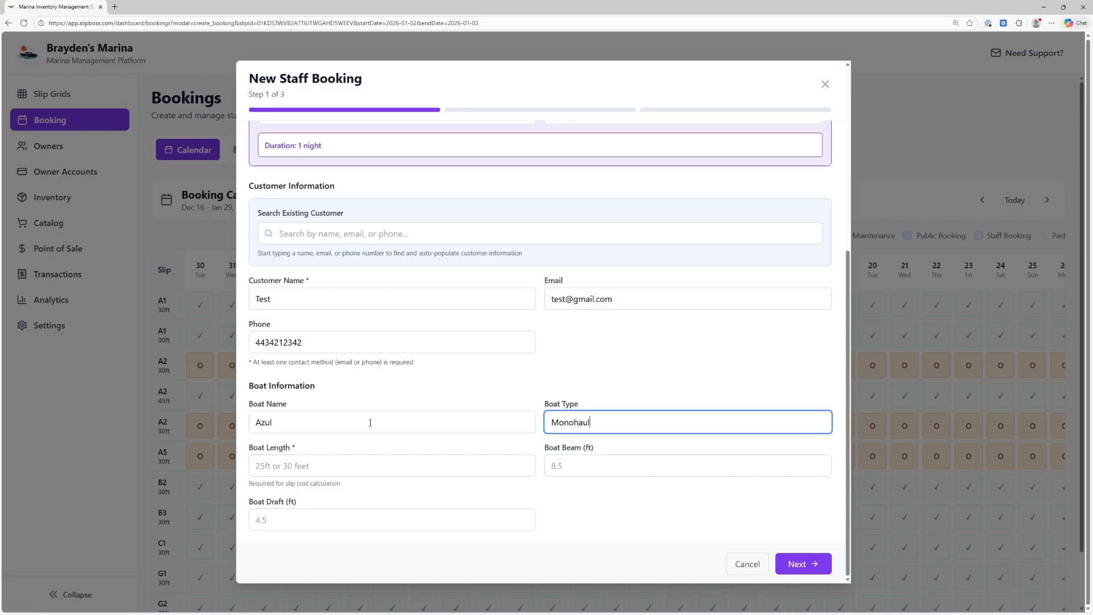
key("Tab")
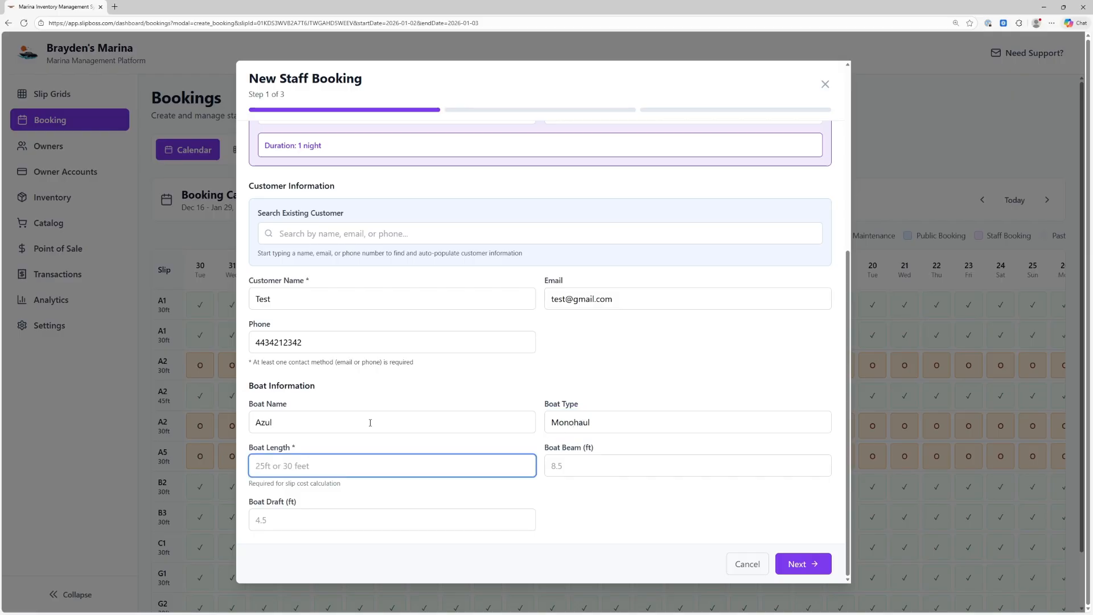
type("31")
left_click(585, 466)
type("12")
left_click(453, 519)
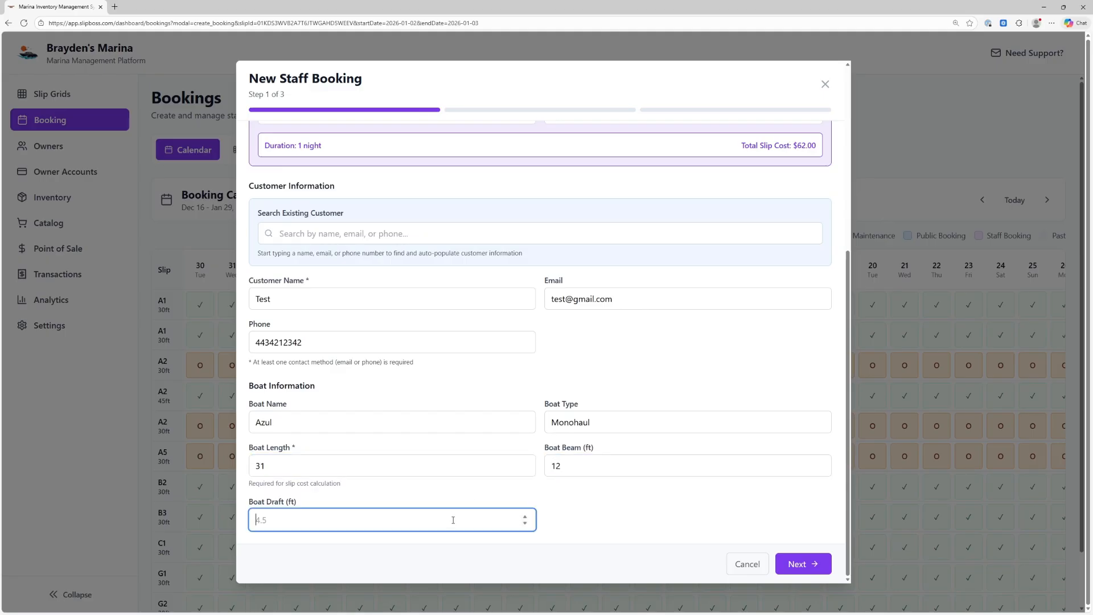
type("5")
left_click(311, 472)
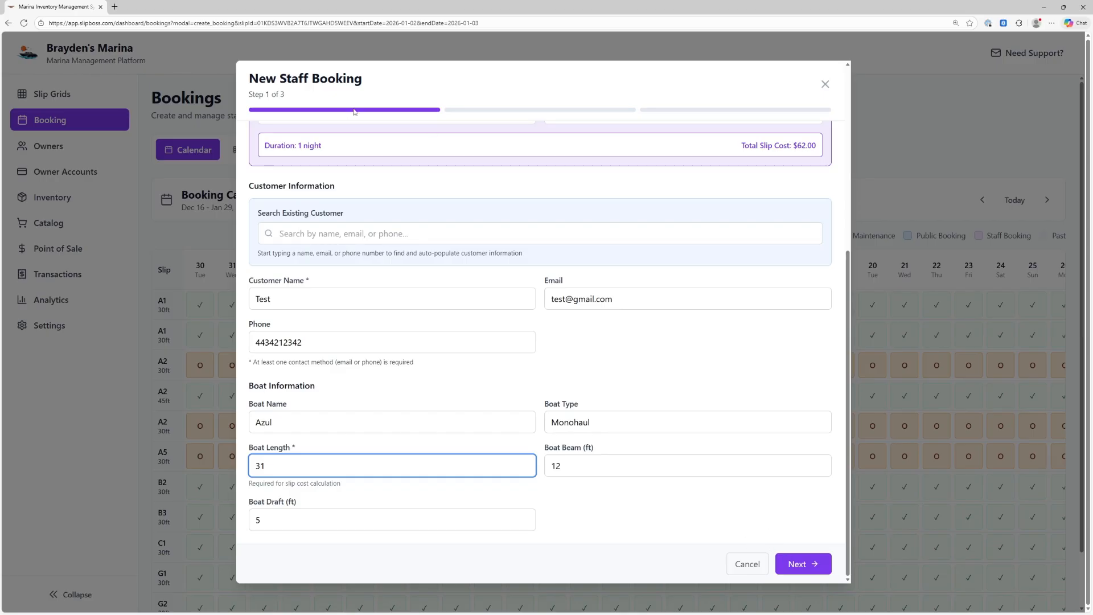
Accept the warning that Azul's 31 ft boat exceeds slip A2's 30 ft and proceed
left_click(779, 566)
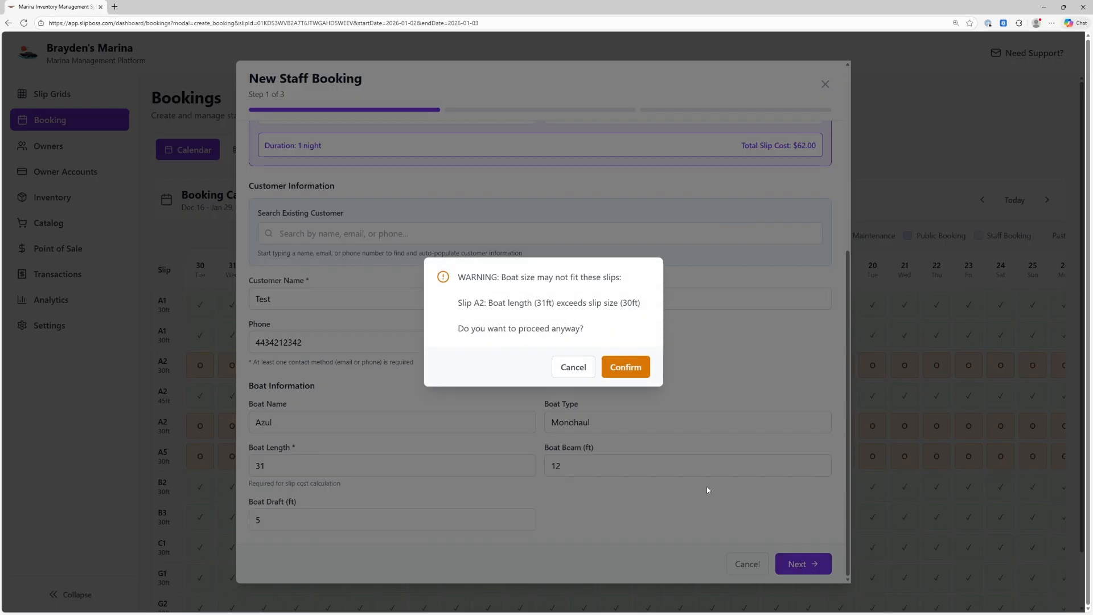
left_click_drag(461, 279, 583, 335)
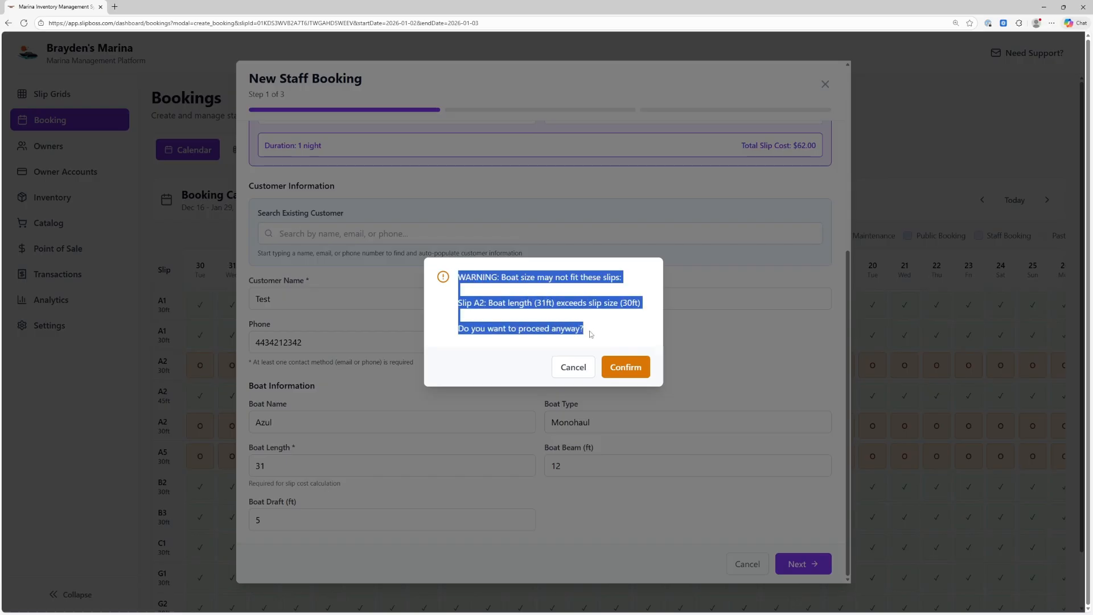
left_click(592, 337)
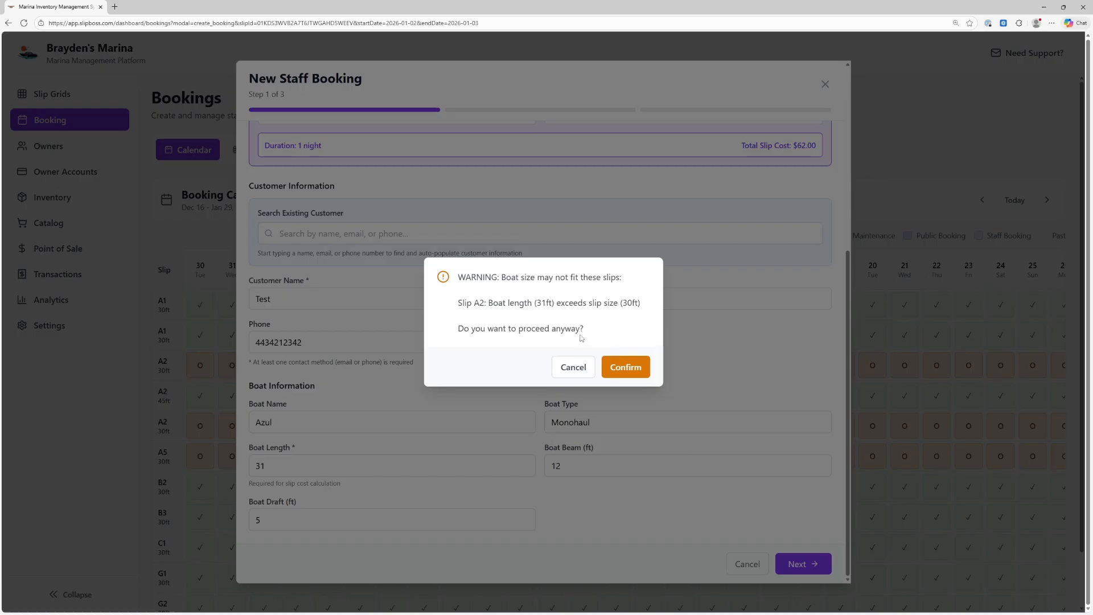
mouse_move(589, 334)
left_mouse_down()
mouse_move(459, 313)
mouse_move(491, 277)
mouse_move(568, 340)
left_mouse_up()
left_click(464, 303)
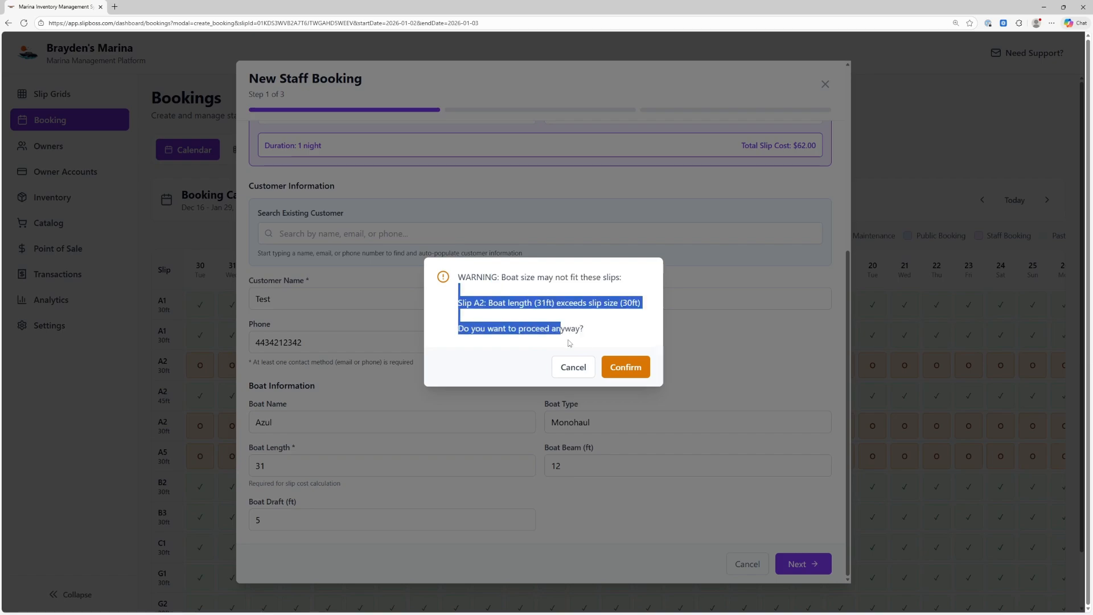
left_click(626, 368)
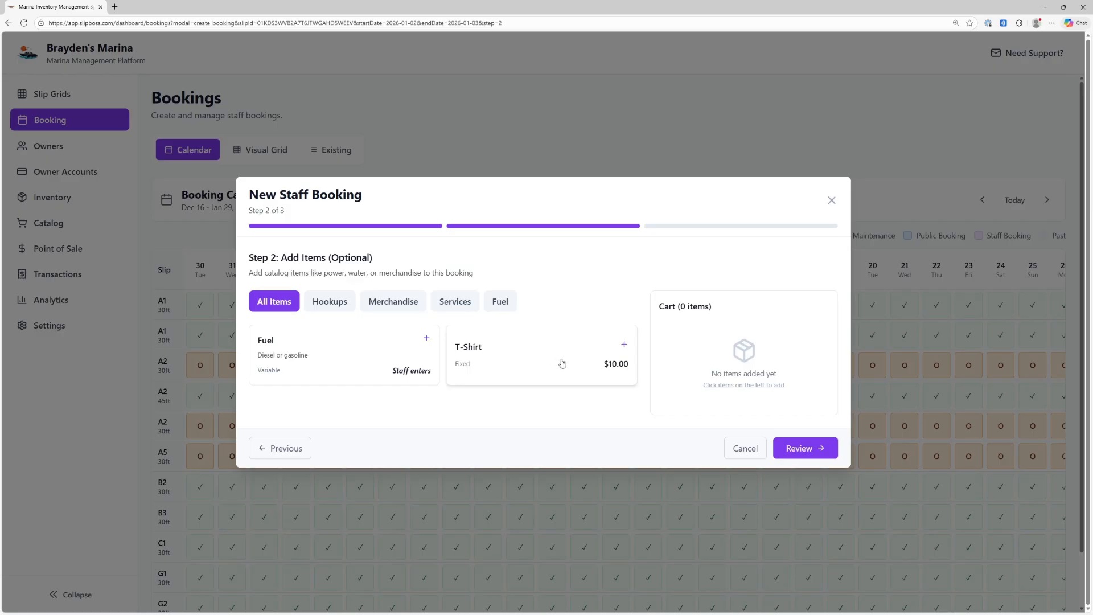
Add one $10 T-Shirt to the cart and go to Review & Payment totalling $72.00
left_click(624, 344)
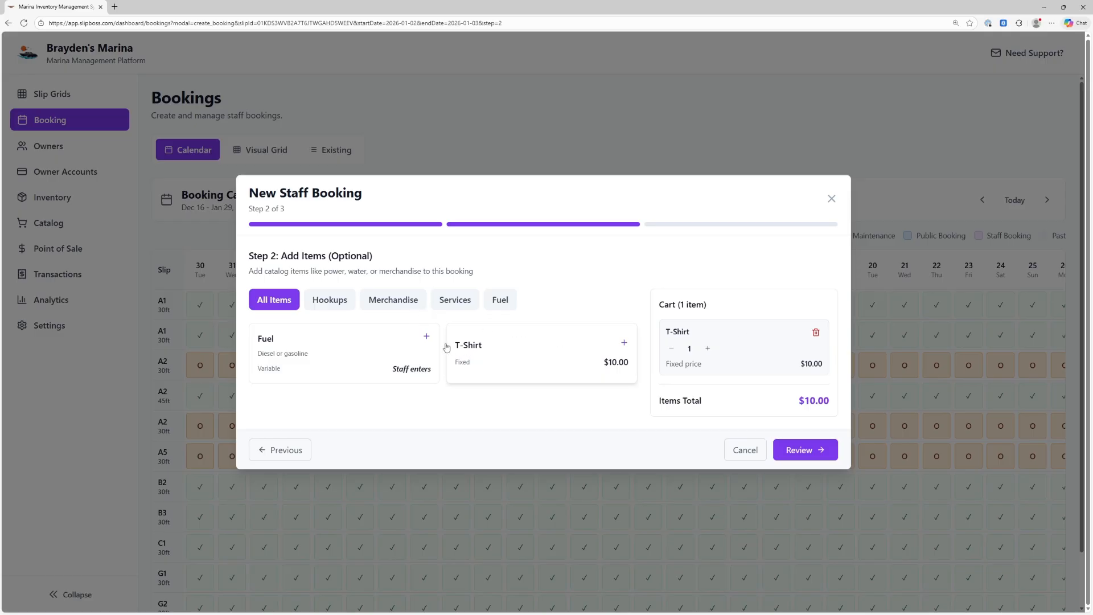
left_click(821, 449)
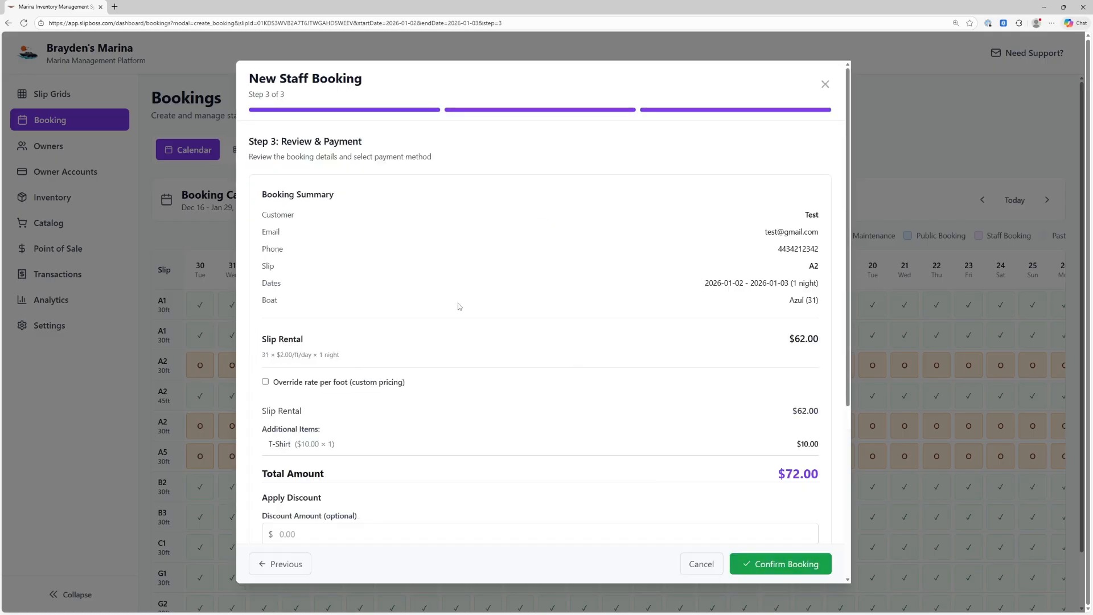
Review the $72.00 summary and tick 'Override rate per foot (custom pricing)'
scroll(638, 280, "down", 1)
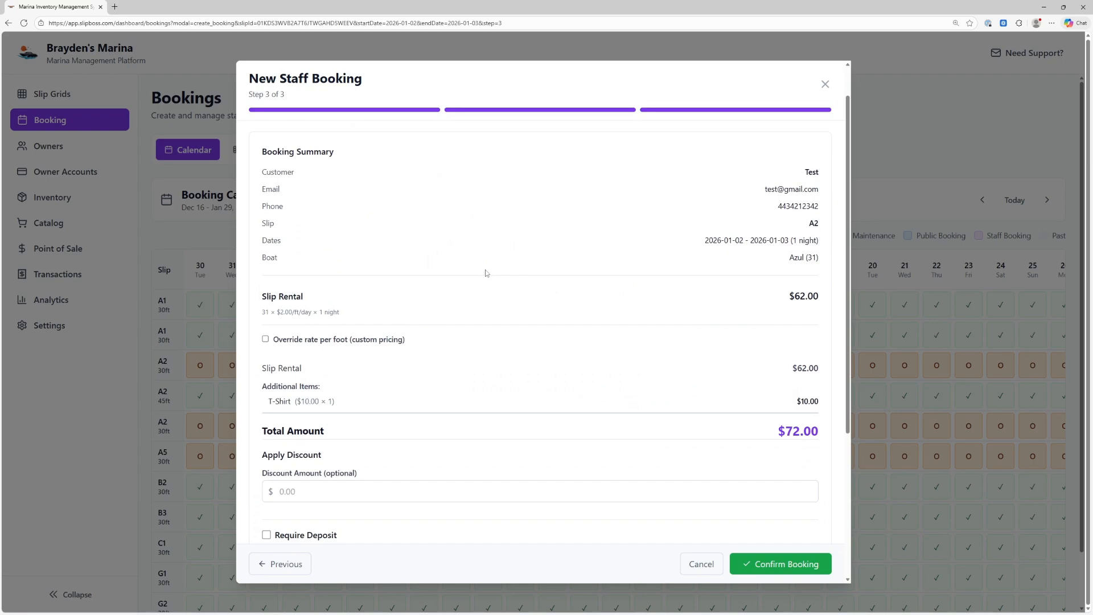
left_click_drag(779, 289, 824, 299)
left_click(774, 293)
scroll(774, 295, "up", 1)
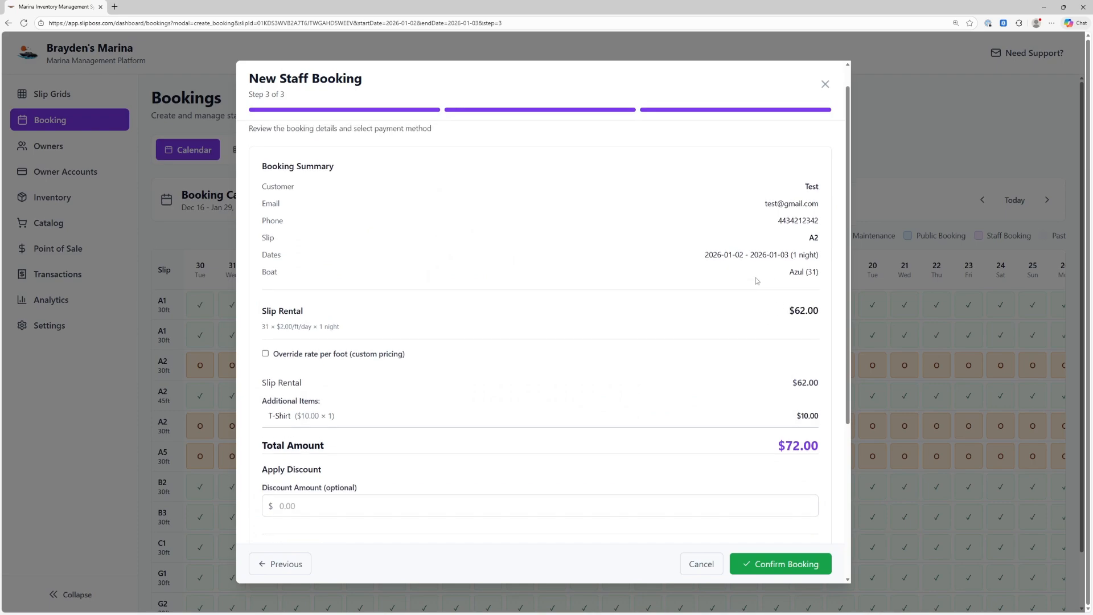
scroll(800, 318, "down", 1)
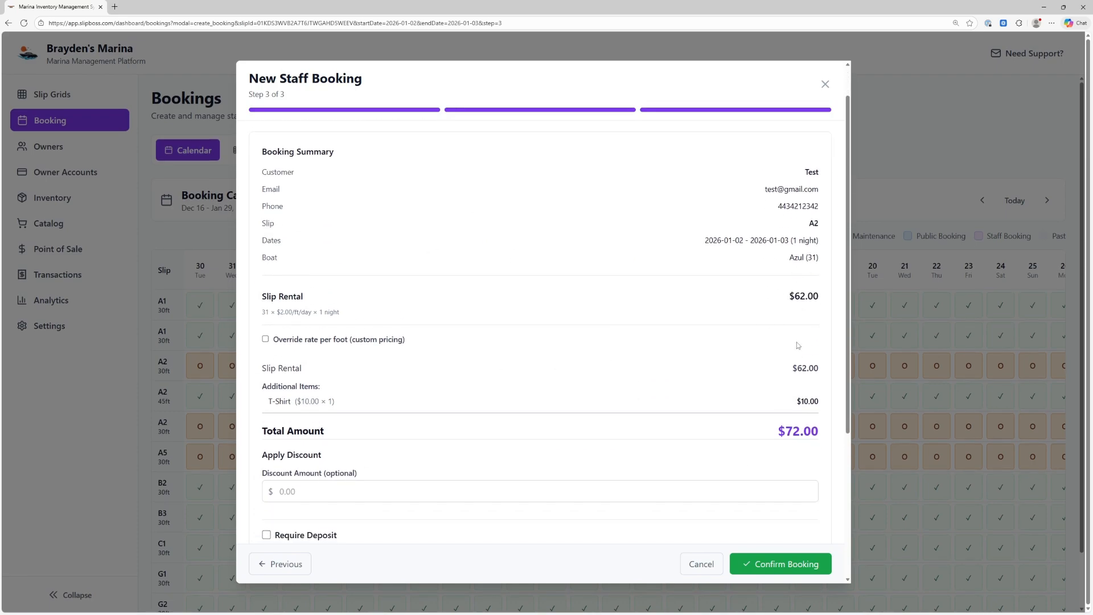
scroll(786, 319, "down", 4)
scroll(407, 232, "up", 3)
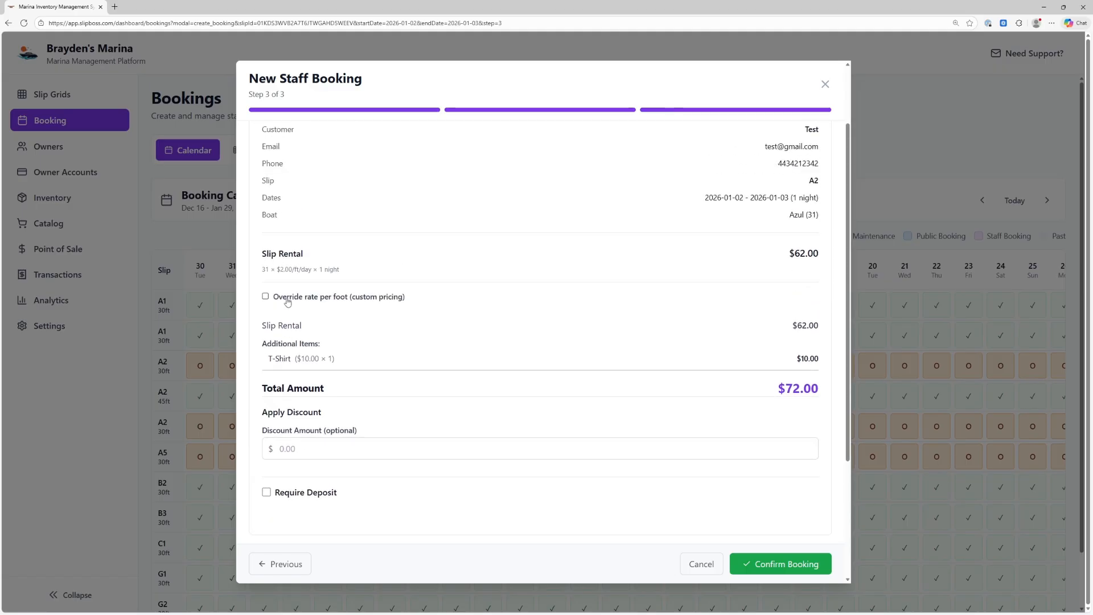
left_click(265, 296)
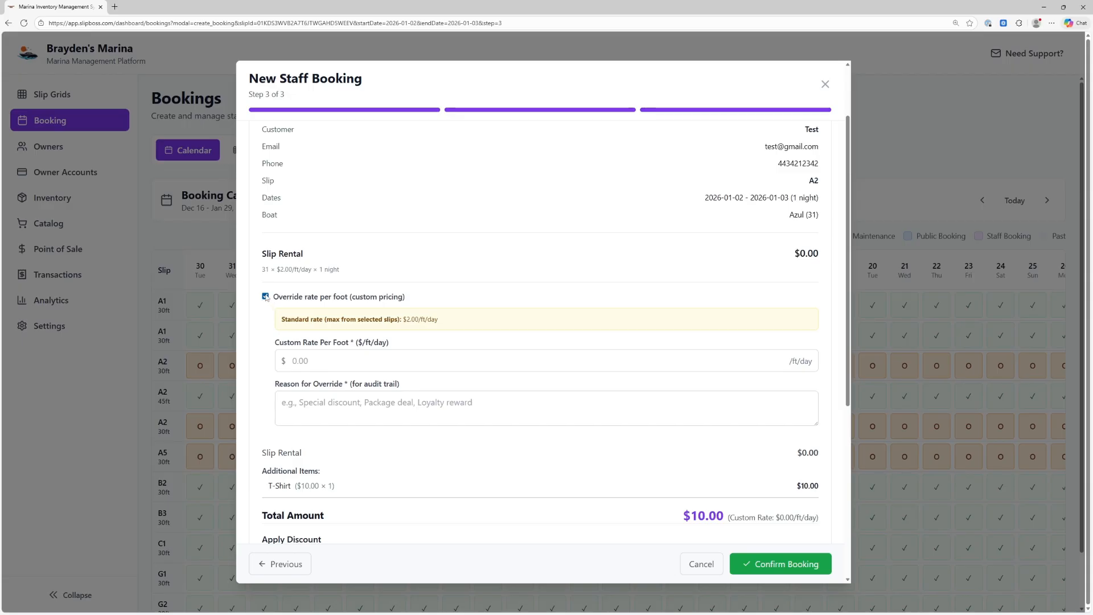
Inspect the custom rate and override reason fields, then untick Override rate for standard pricing
left_click(350, 361)
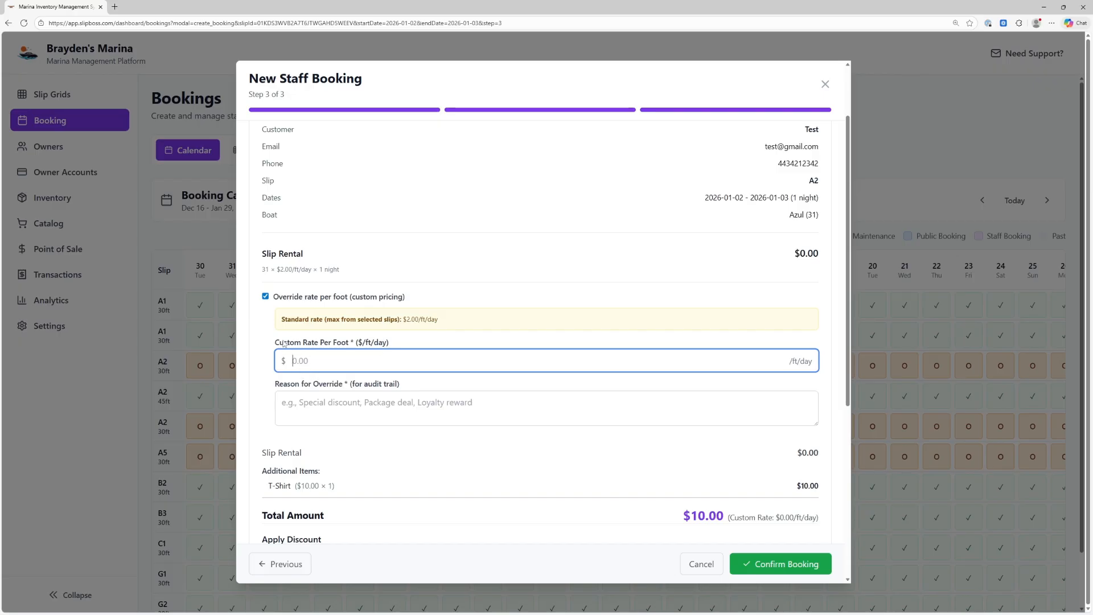
left_click(348, 404)
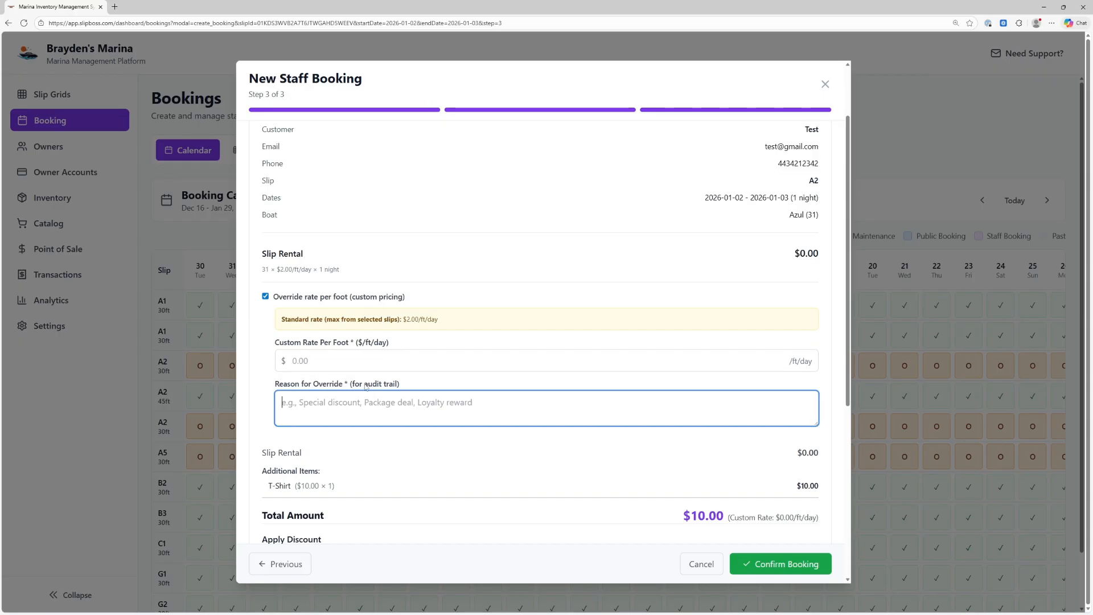
left_click(266, 297)
Leave the discount at 0.00 and toggle Require Deposit at 50% back off
scroll(547, 361, "up", 1)
scroll(381, 342, "down", 1)
scroll(314, 327, "down", 1)
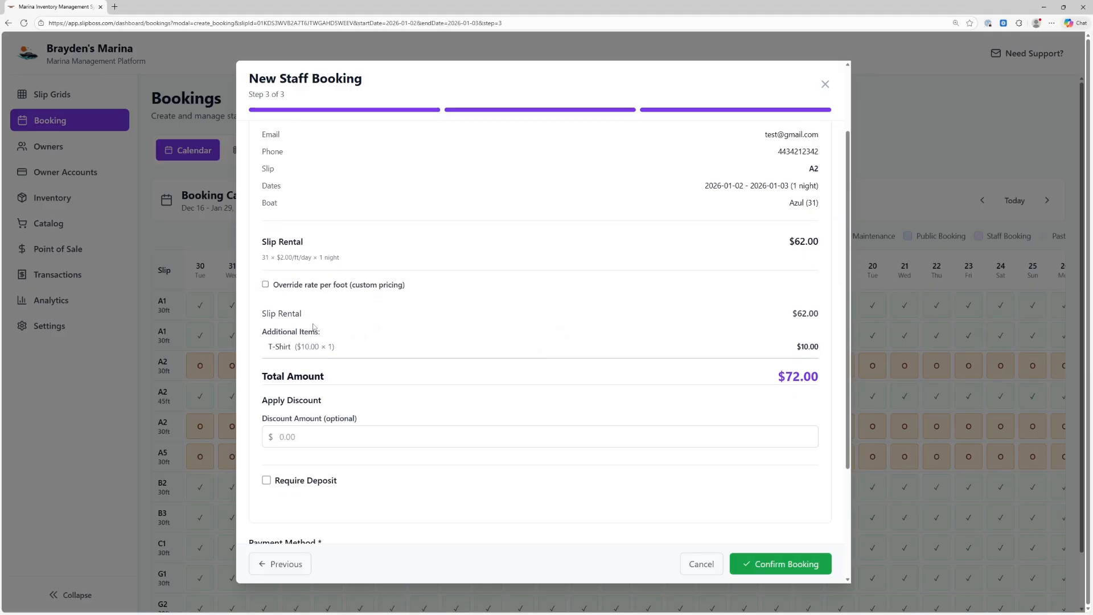
scroll(429, 348, "down", 2)
left_click(301, 322)
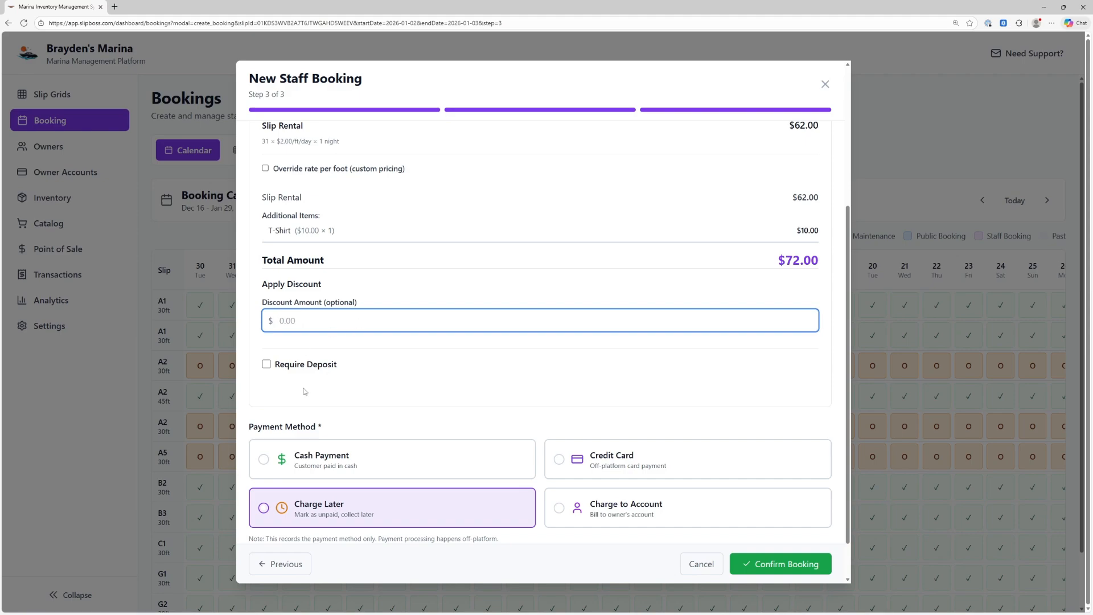
left_click(266, 364)
scroll(350, 377, "down", 2)
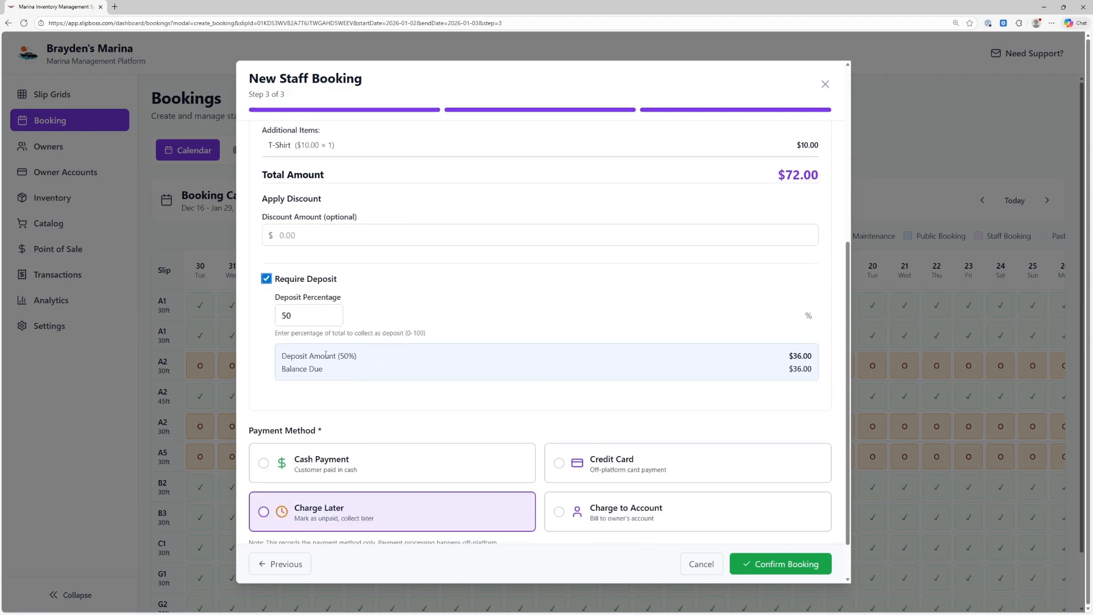
double_click(307, 316)
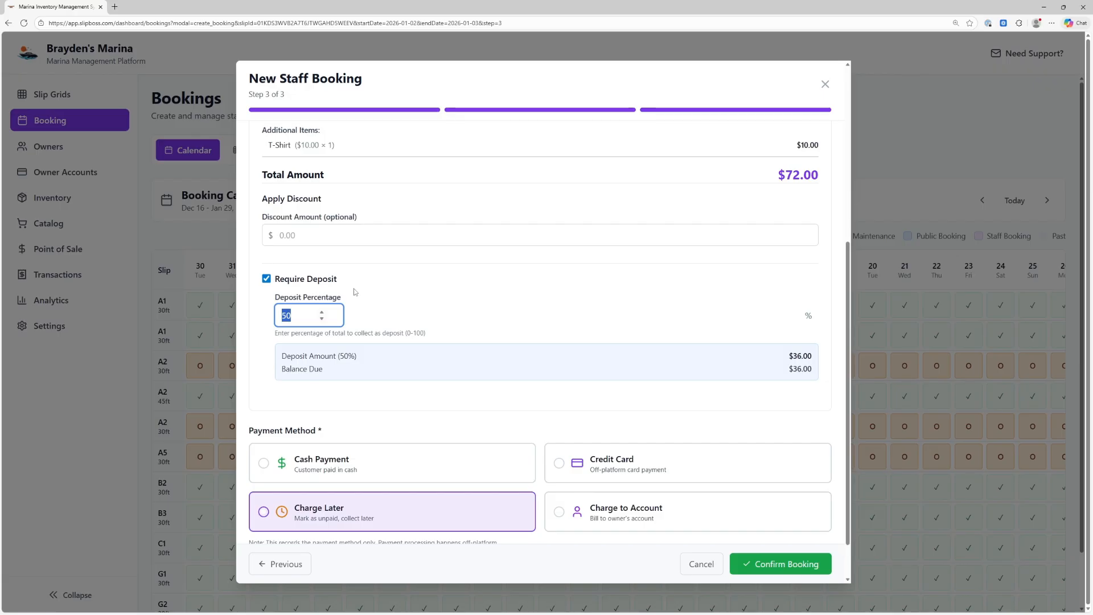
left_click(266, 279)
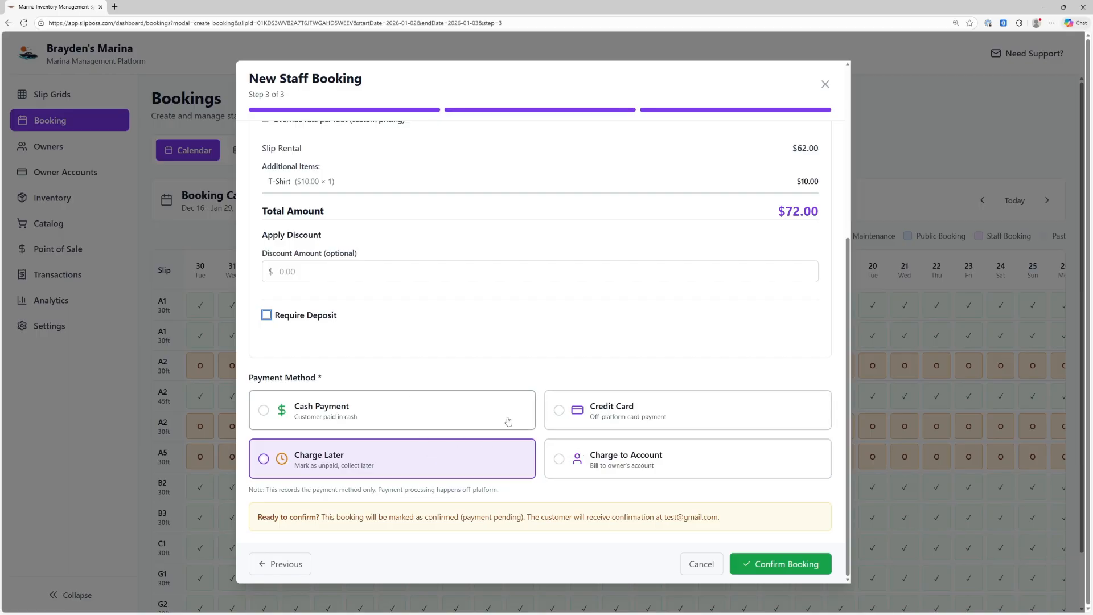
After trying Charge Later and Charge to Account, set the payment method to Credit Card
left_click(560, 413)
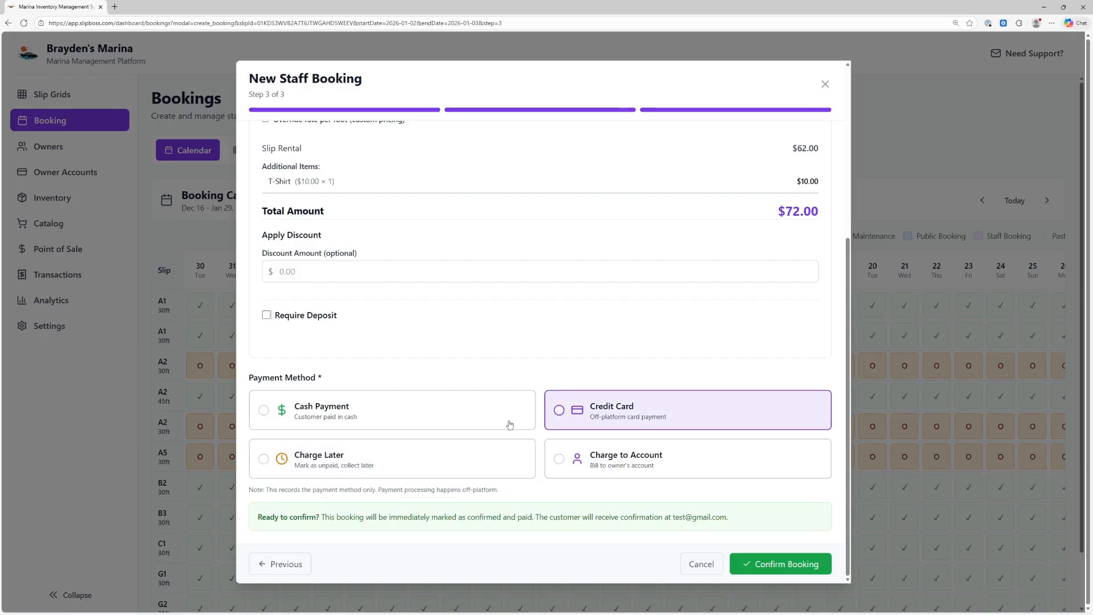
left_click(335, 464)
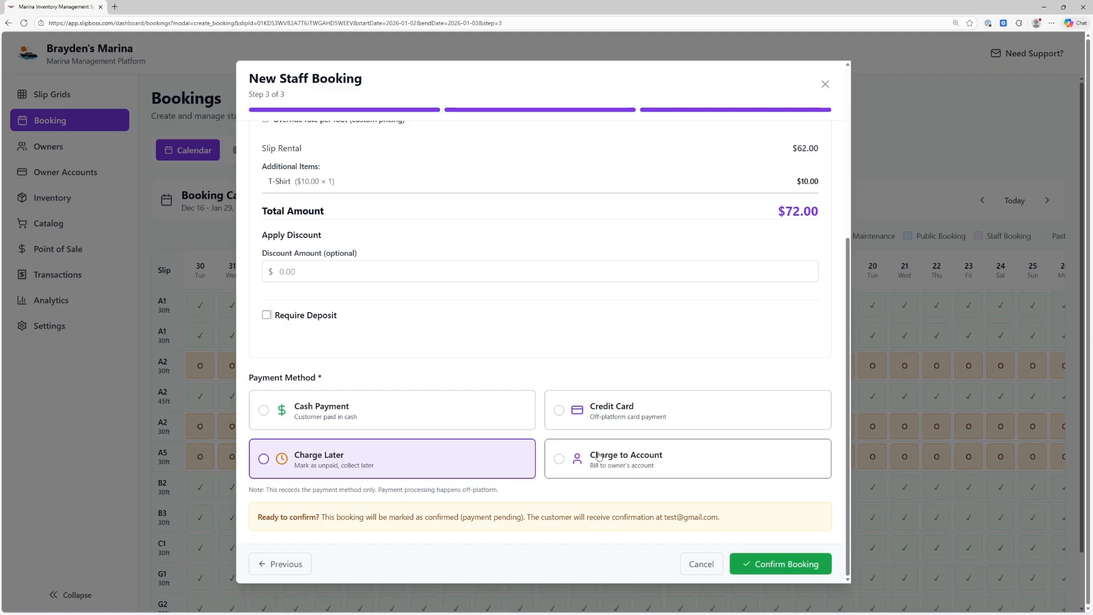
left_click(583, 464)
scroll(683, 503, "down", 1)
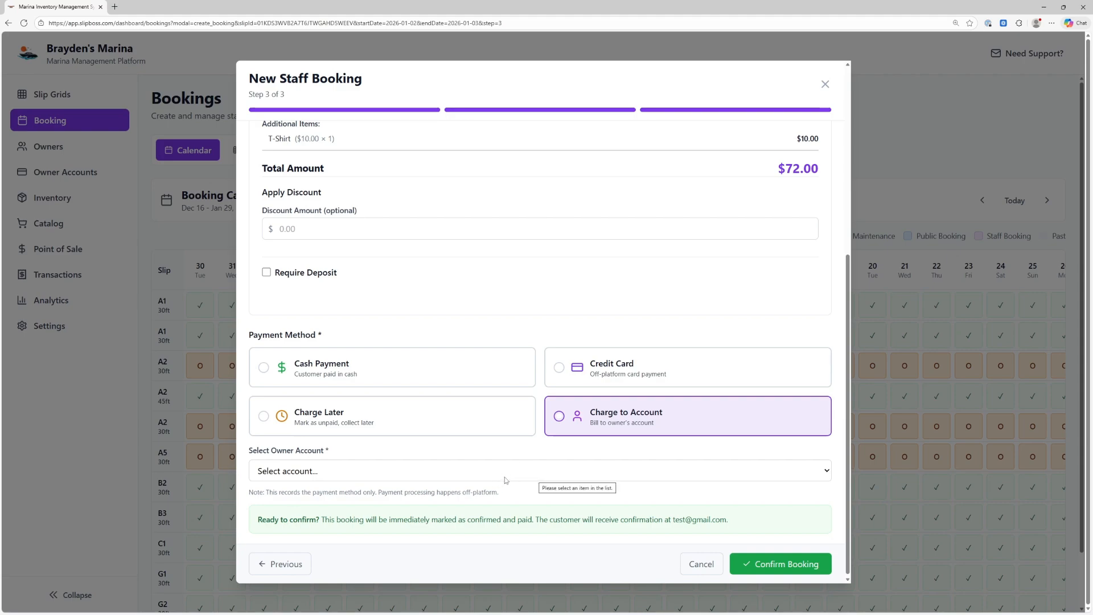
left_click(318, 469)
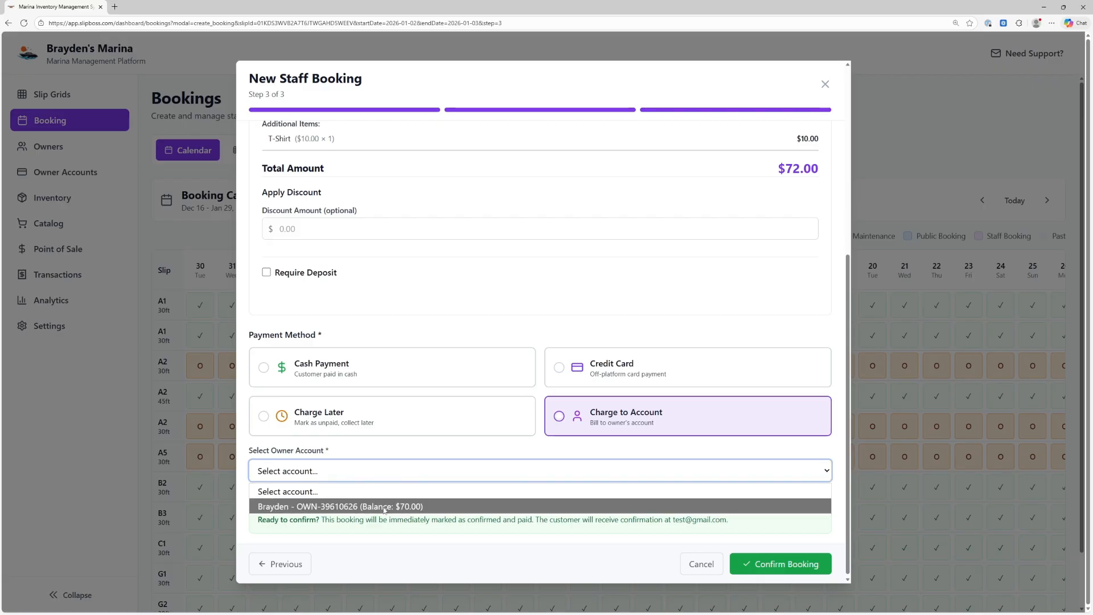
left_click(446, 451)
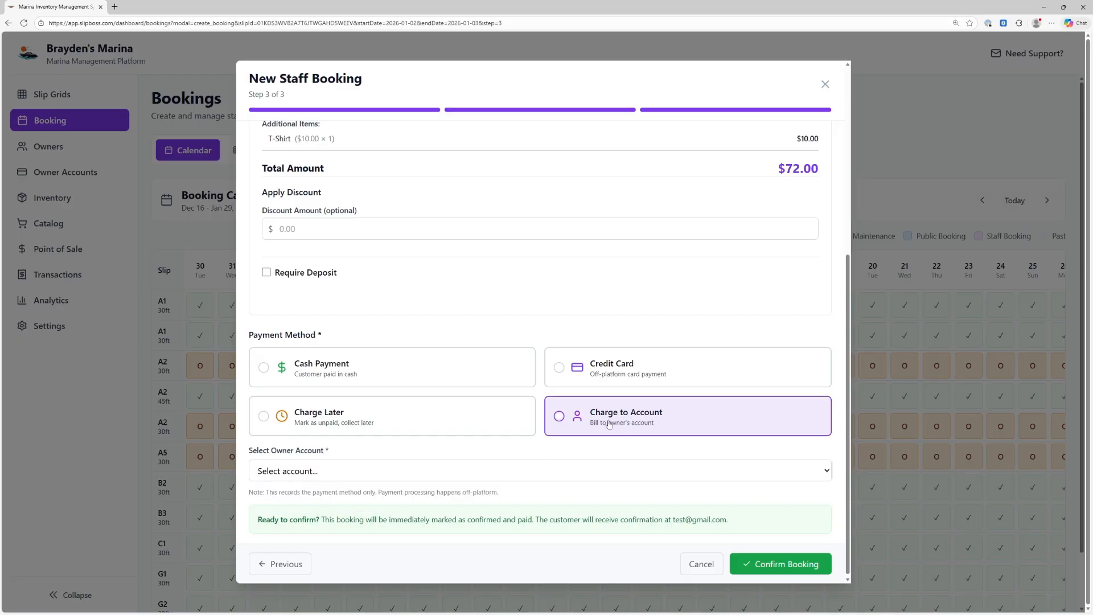
left_click(635, 373)
Confirm the $72.00 booking on occupied slip A2 and acknowledge the success message
left_click(786, 563)
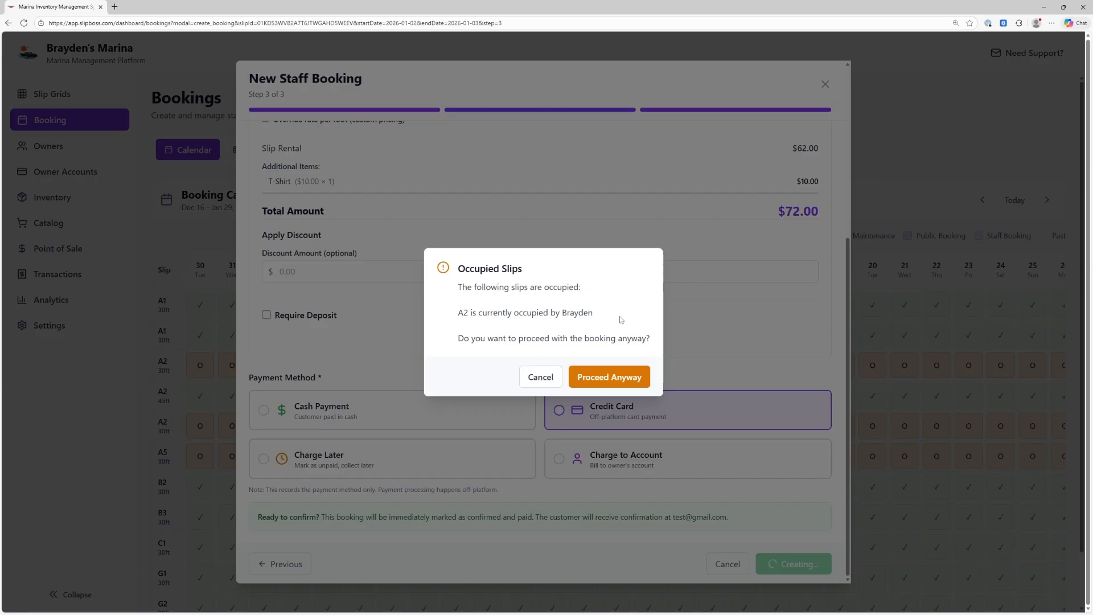
left_click(608, 377)
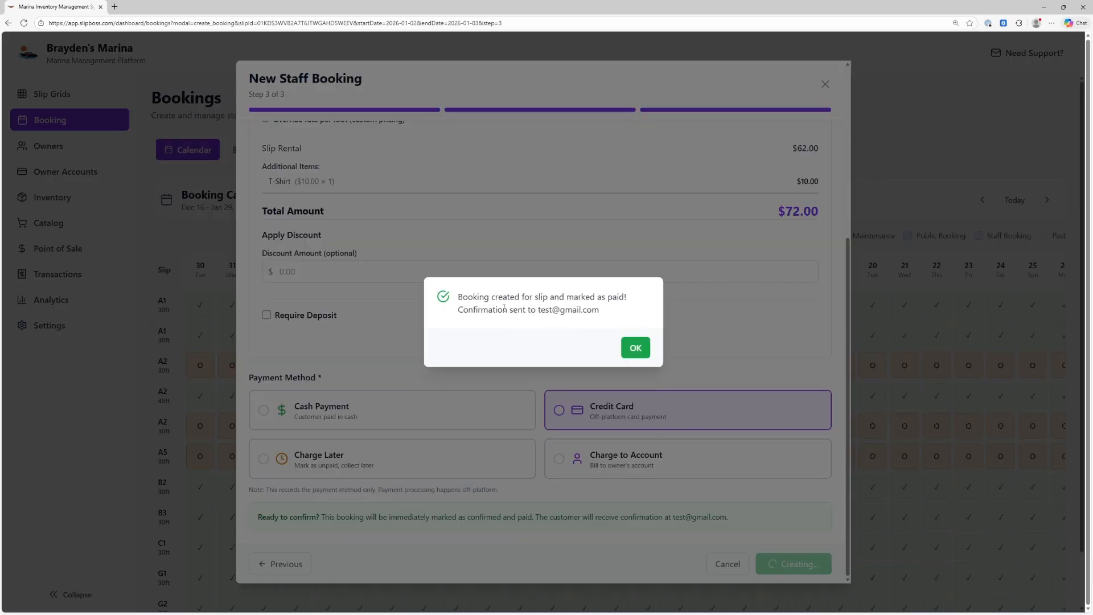
left_click_drag(460, 314, 592, 311)
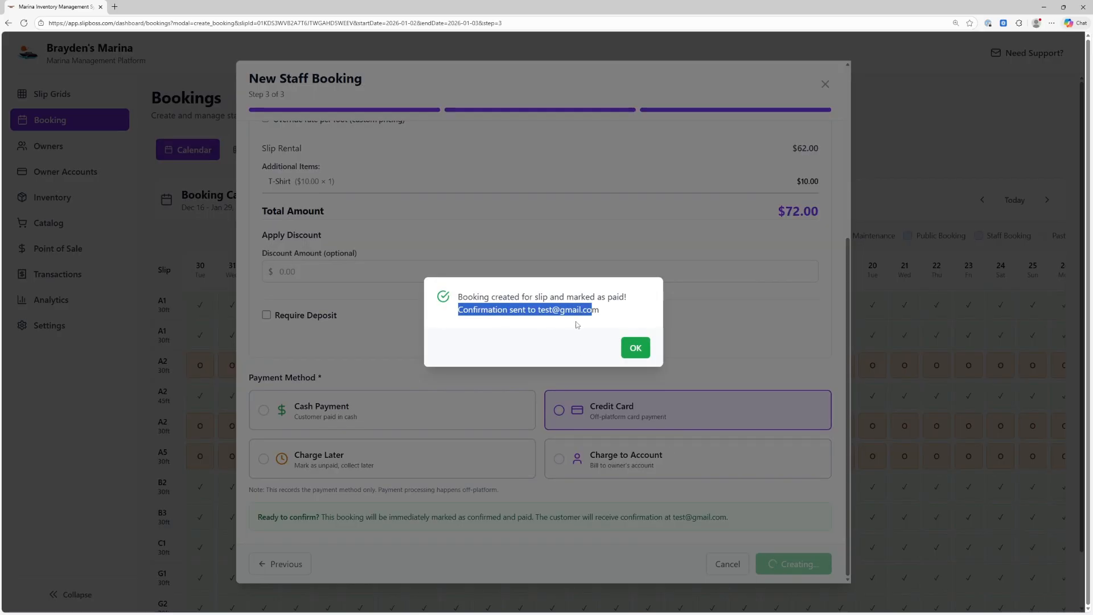
left_click(635, 346)
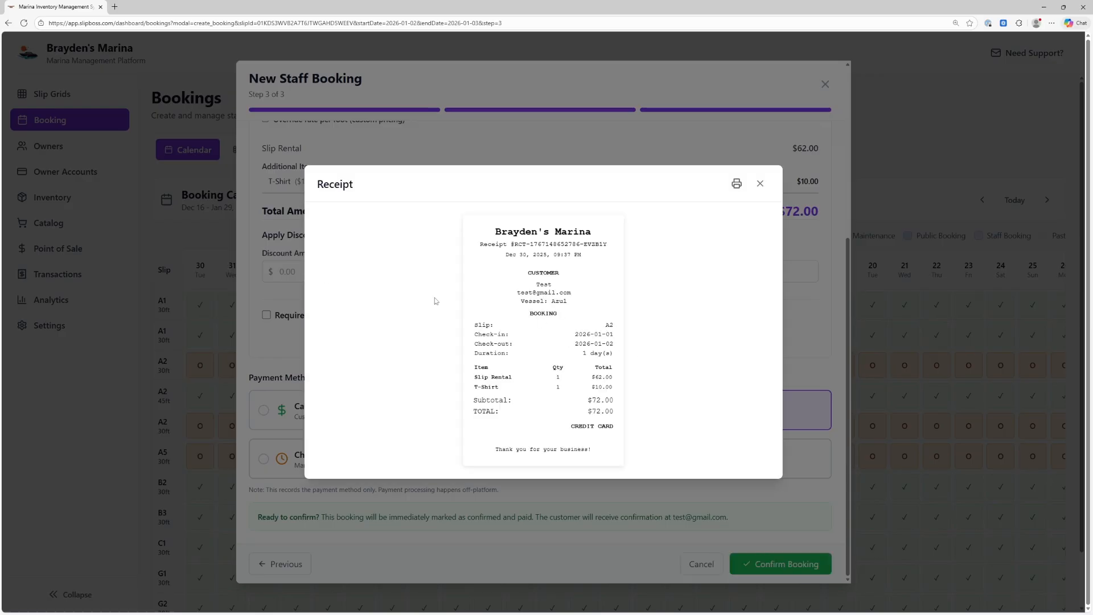
Check the receipt, cancel its print dialog, and close it back to the Bookings calendar
left_click_drag(488, 227, 616, 451)
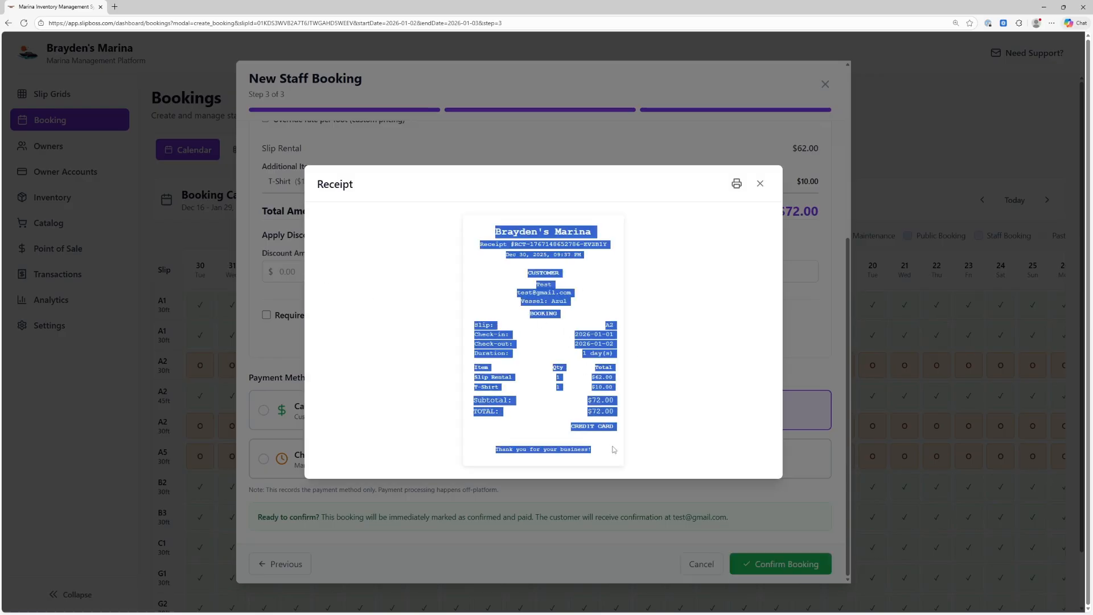
left_click(607, 385)
left_click(736, 186)
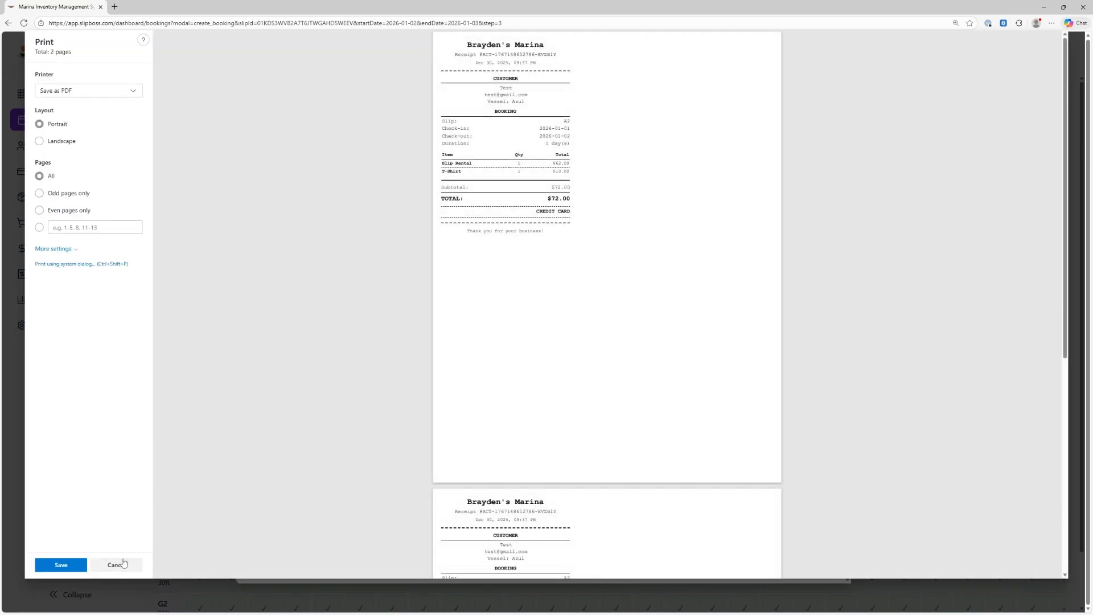
left_click(117, 564)
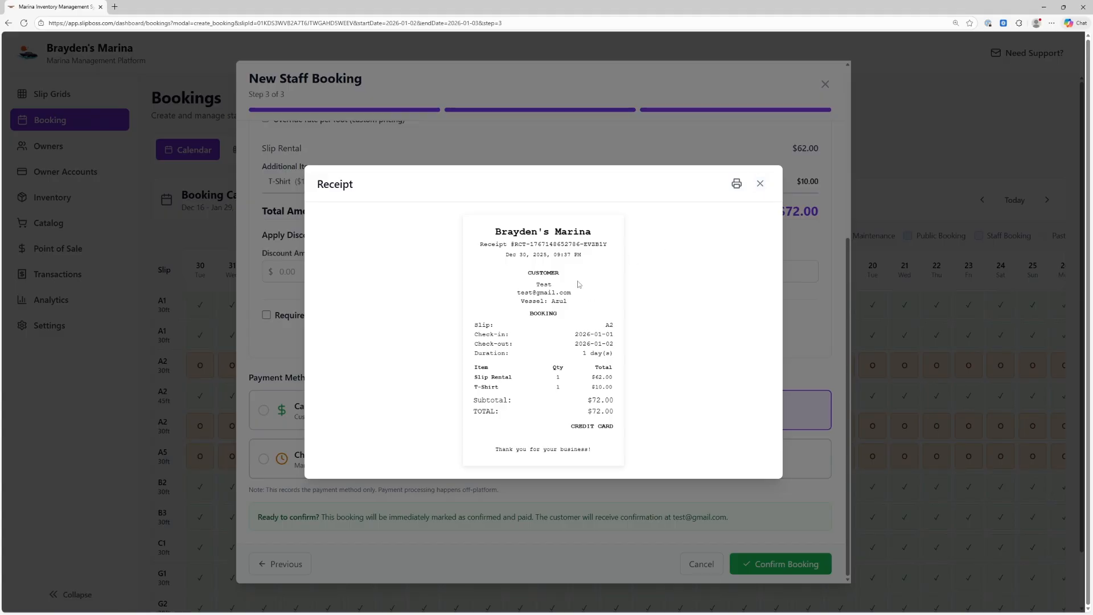
left_click(763, 192)
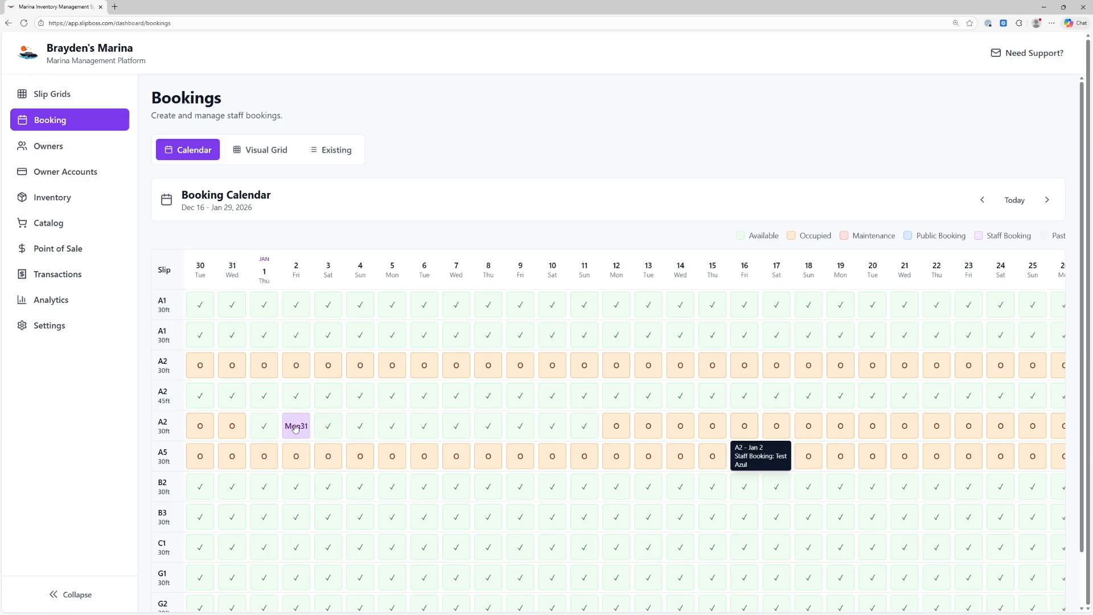
left_click(270, 155)
Switch the visual grid from East Bay to Test Grid, showing slips A1 and A2 available
scroll(295, 291, "down", 1)
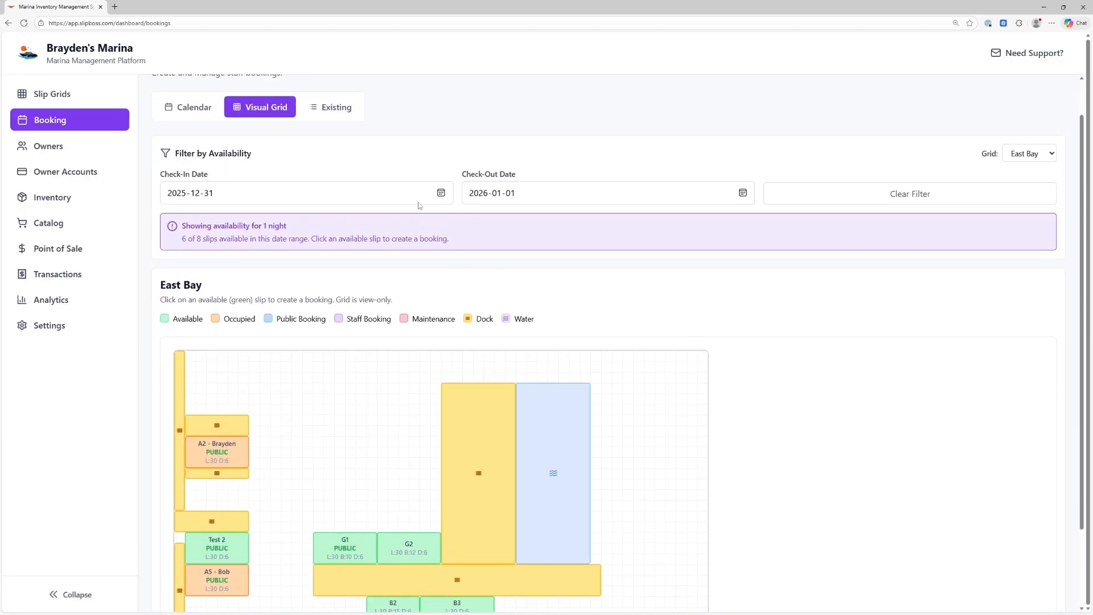
scroll(428, 247, "down", 2)
scroll(356, 207, "up", 3)
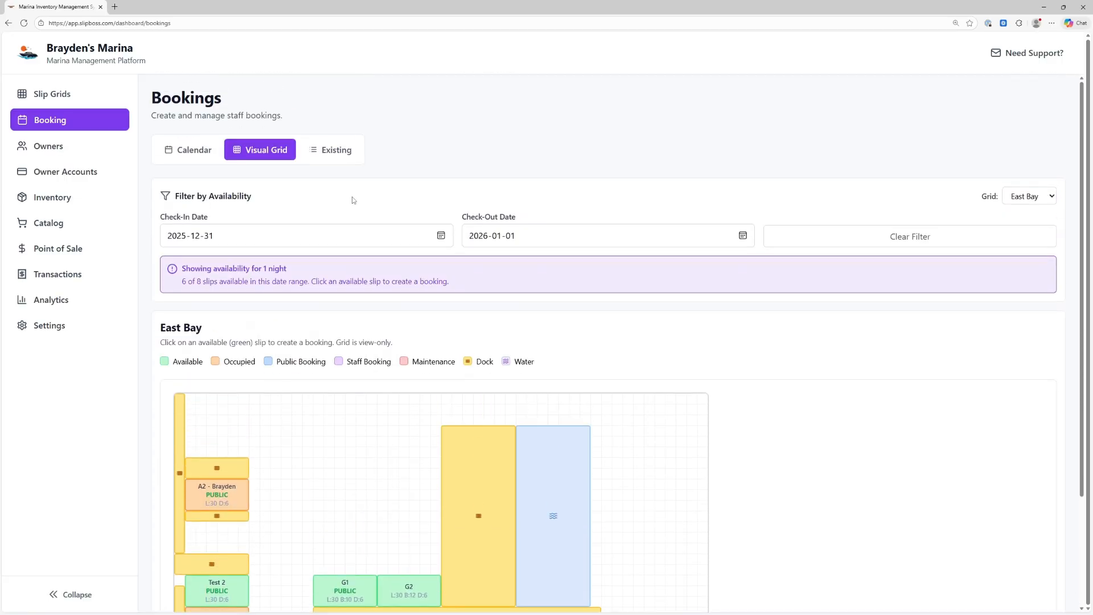
scroll(344, 199, "down", 3)
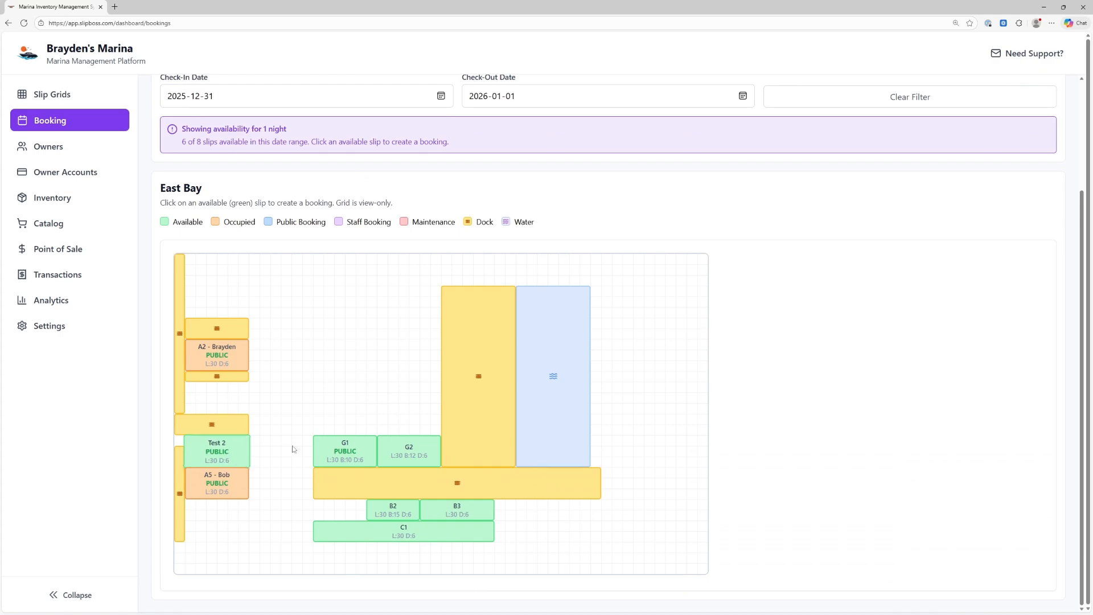
scroll(976, 120, "up", 3)
left_click(1038, 197)
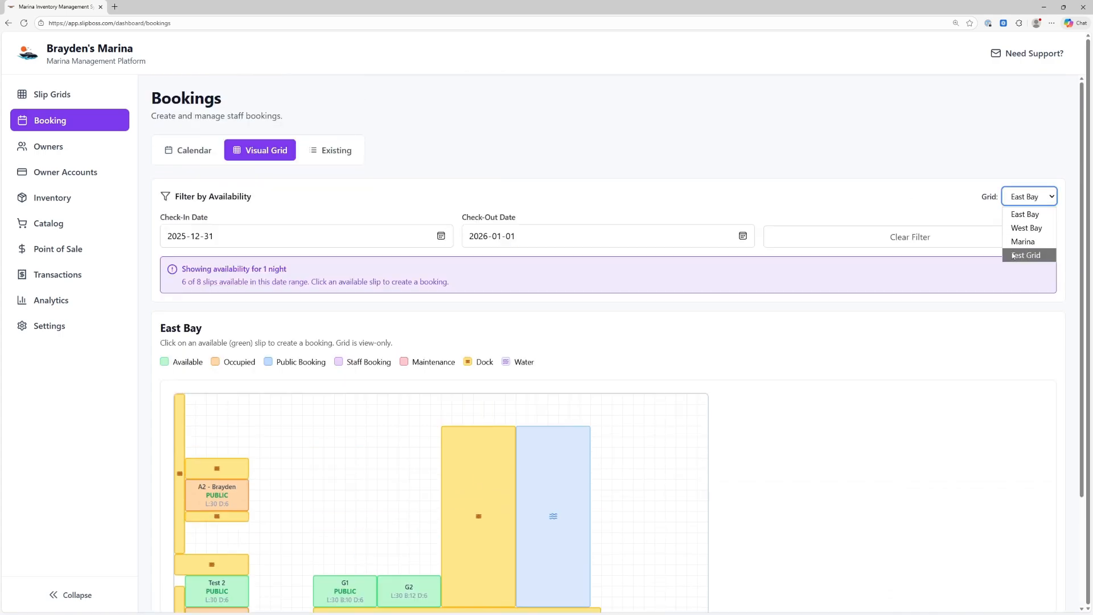
left_click(858, 188)
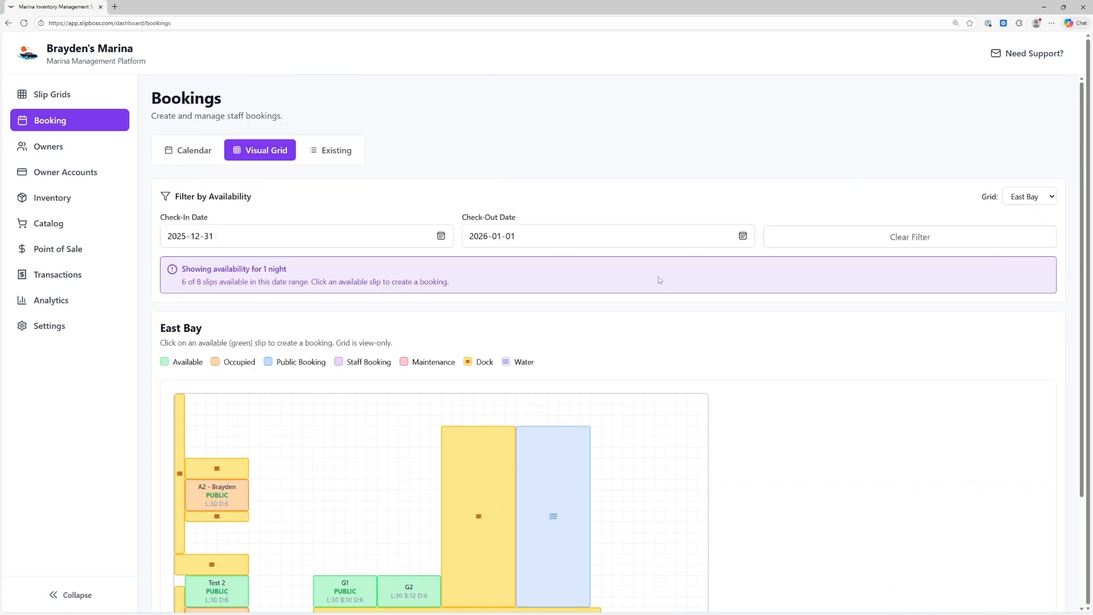
scroll(291, 437, "down", 3)
scroll(524, 371, "up", 3)
left_click(1032, 197)
left_click(1025, 255)
scroll(540, 290, "down", 3)
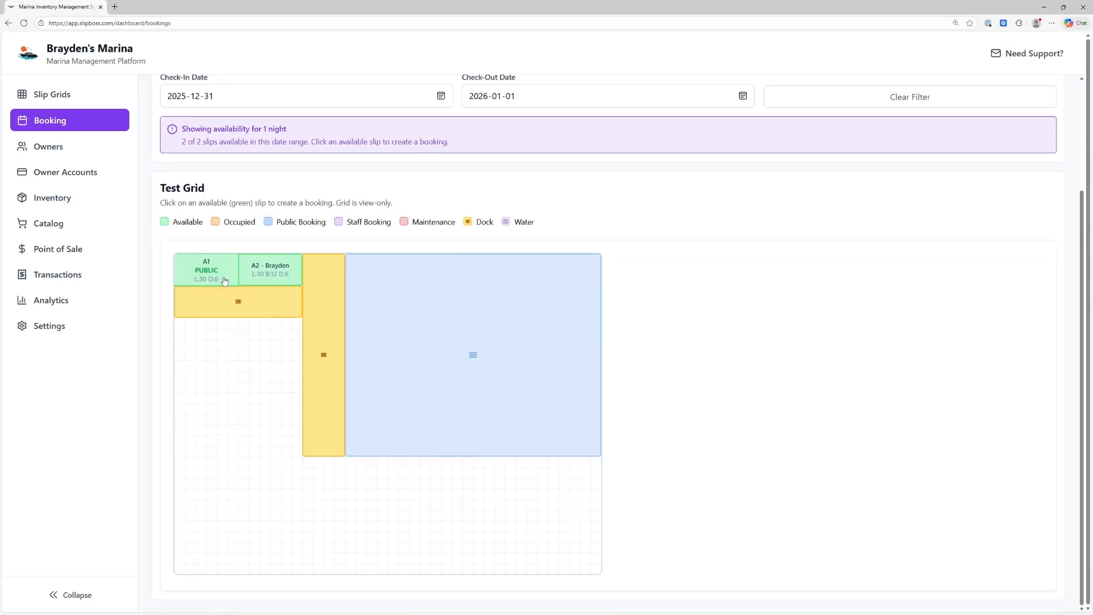
scroll(522, 333, "up", 3)
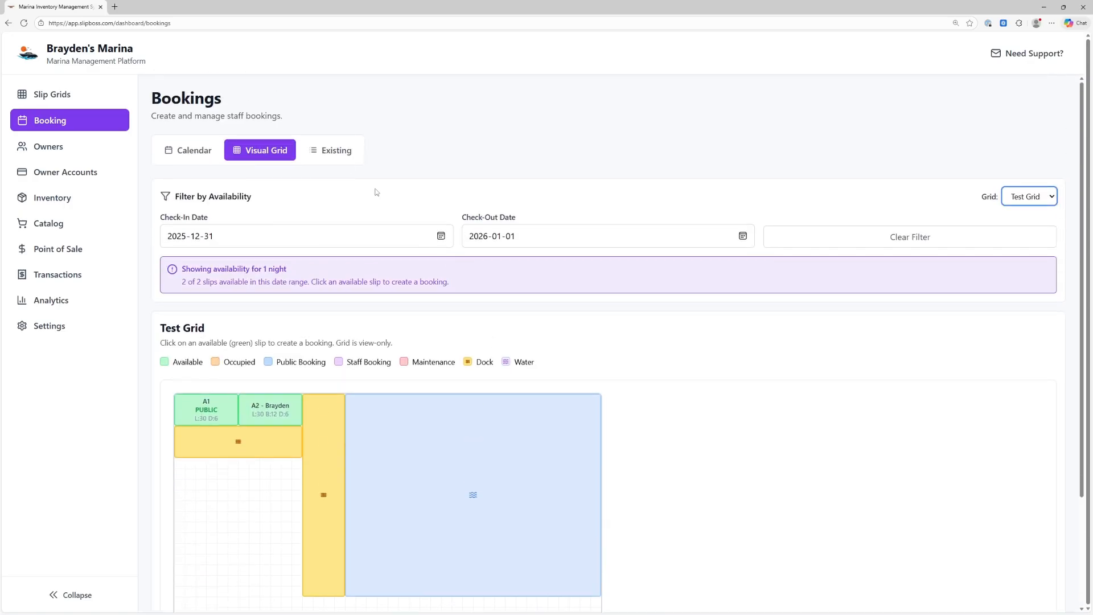
List existing bookings and inspect the unpaid B2 booking's line items
left_click(323, 150)
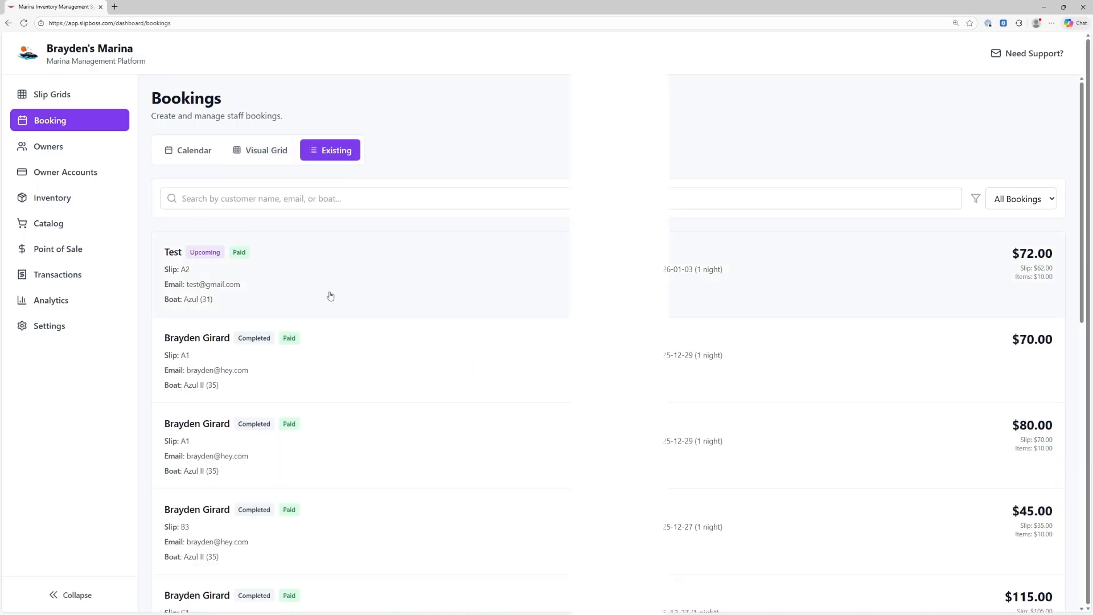
scroll(357, 350, "down", 8)
scroll(357, 353, "up", 6)
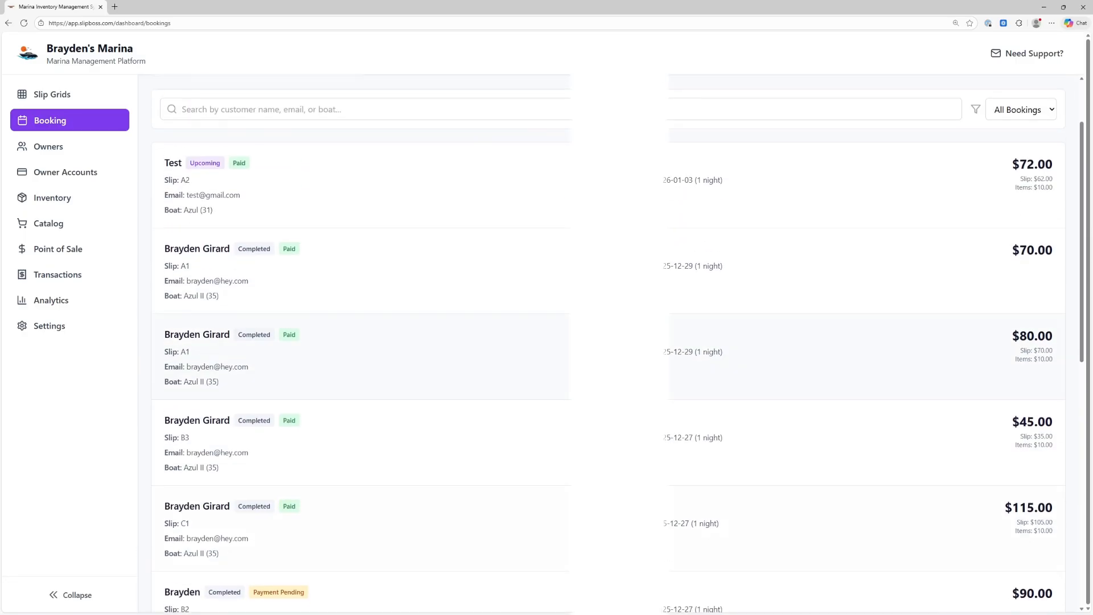
scroll(541, 283, "down", 3)
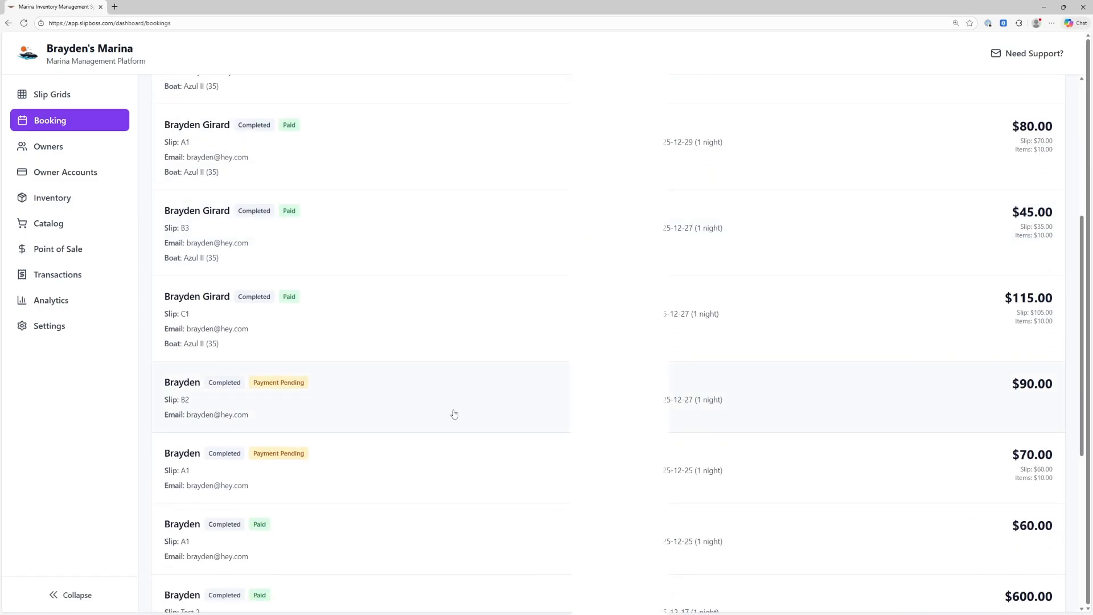
left_click(369, 385)
left_click(416, 220)
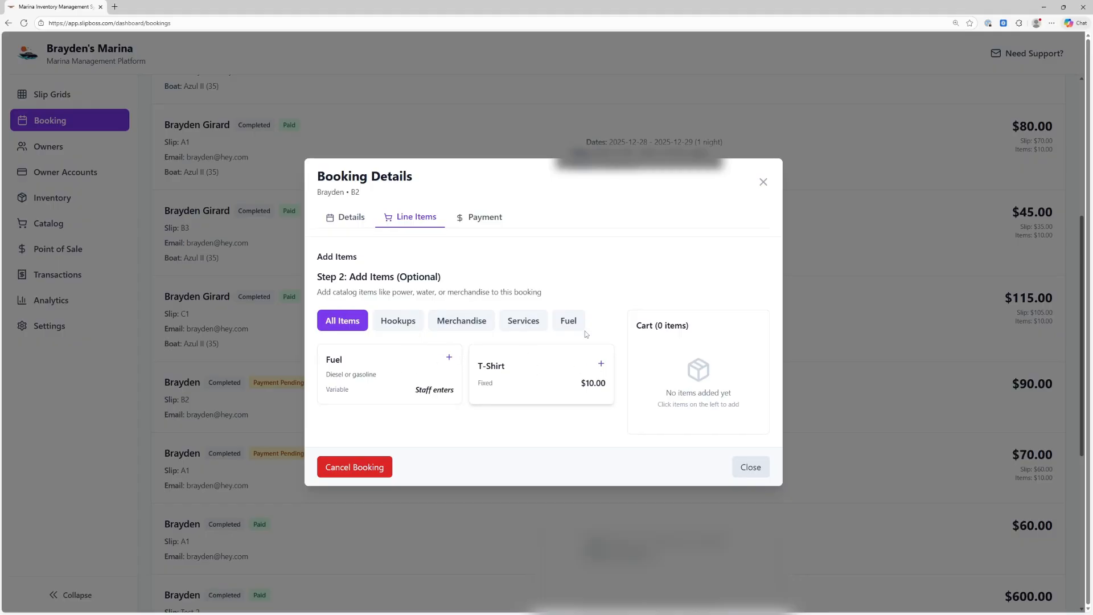
left_click(764, 183)
scroll(298, 319, "up", 5)
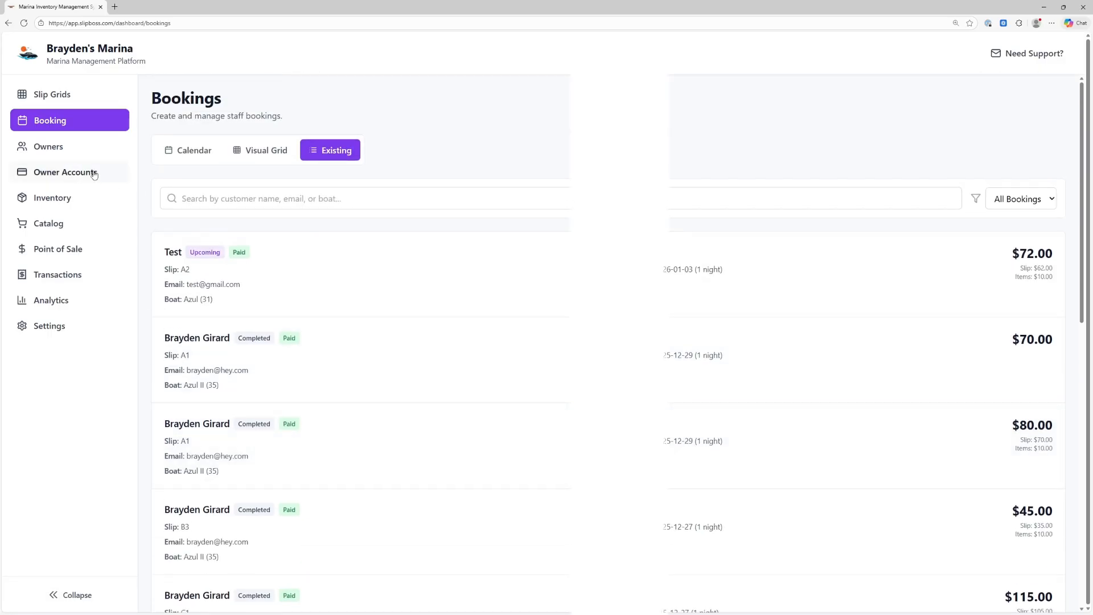
left_click(54, 147)
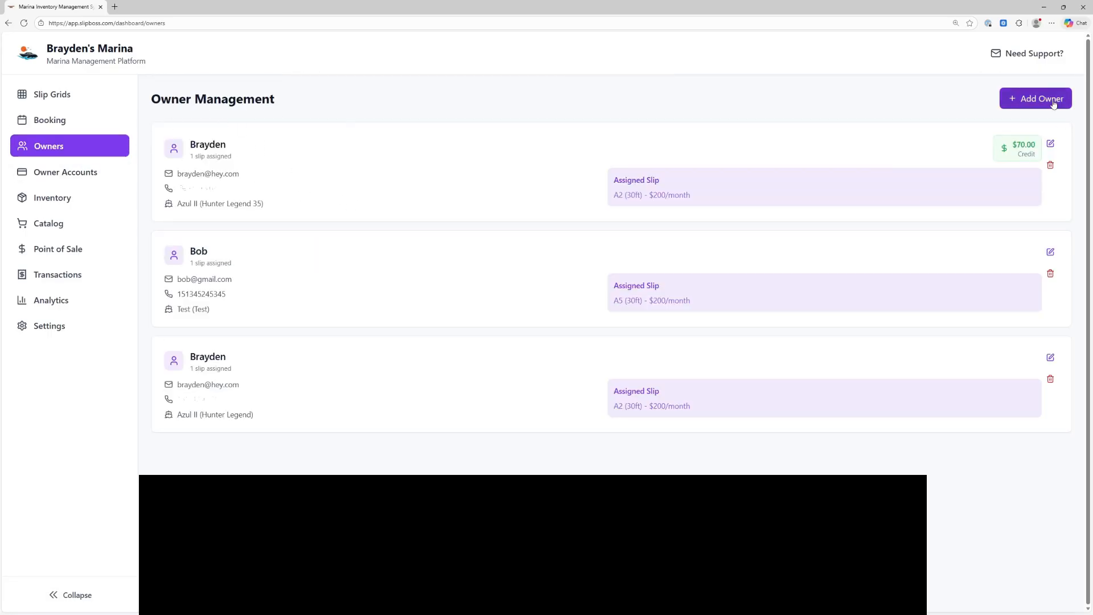
Open the Add Owner form and cancel it, leaving the three owners unchanged
left_click(1042, 99)
scroll(573, 122, "down", 3)
scroll(393, 118, "up", 3)
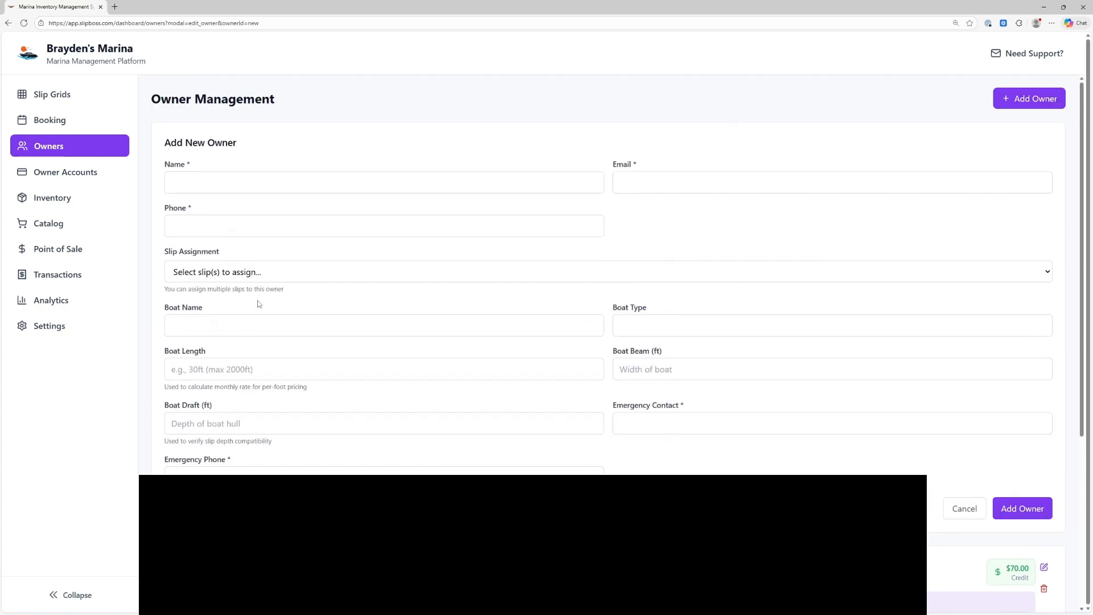
left_click(950, 507)
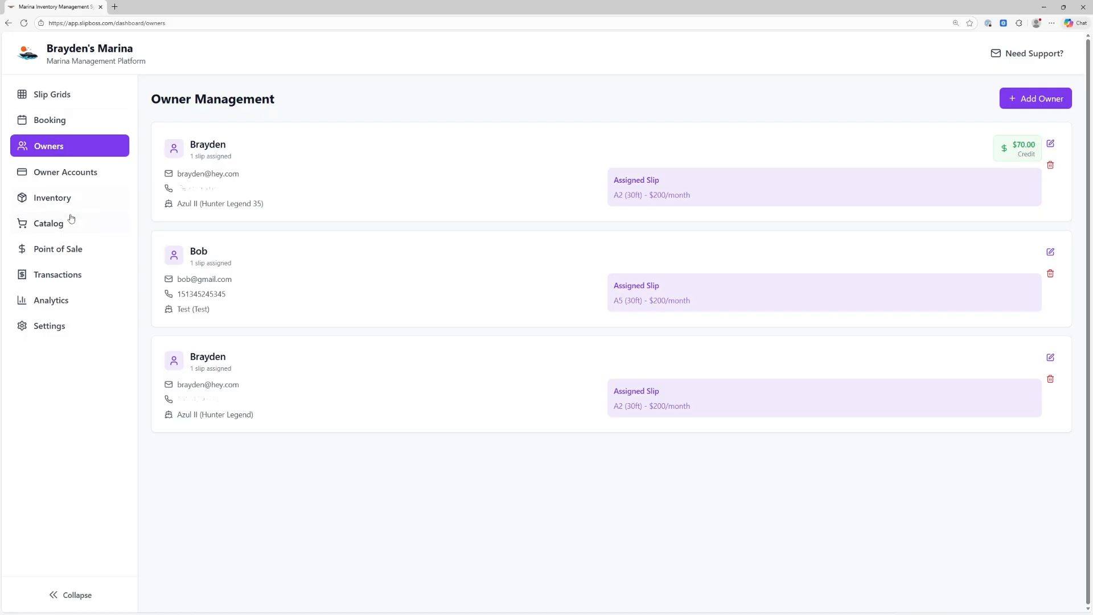
Show the Inventory list, trying a 'dingh' search and the category filter before clearing them
left_click(93, 191)
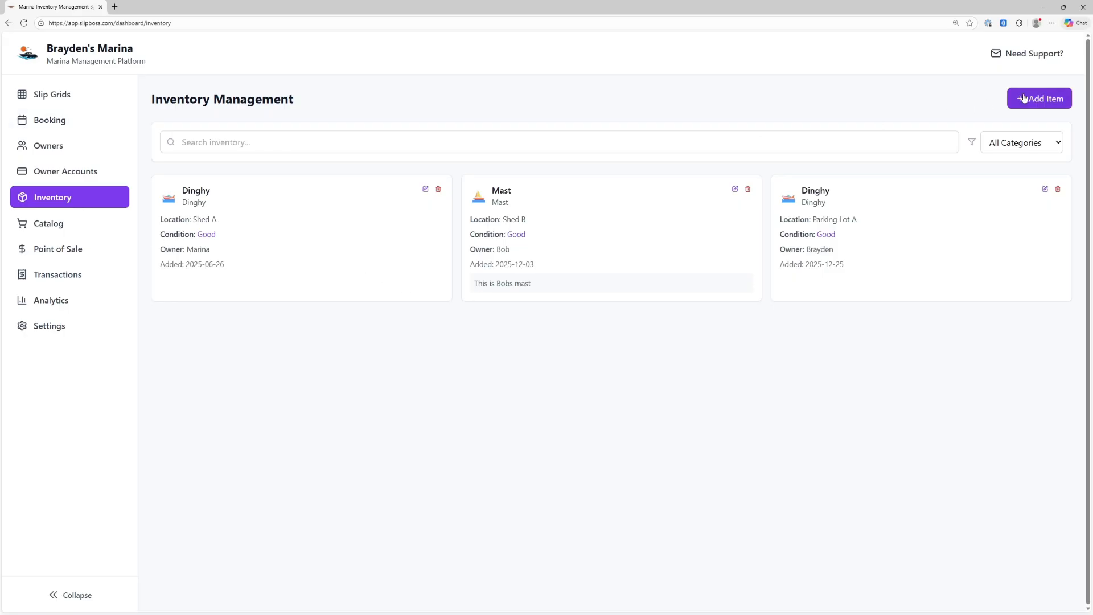
left_click(669, 146)
type("dingh")
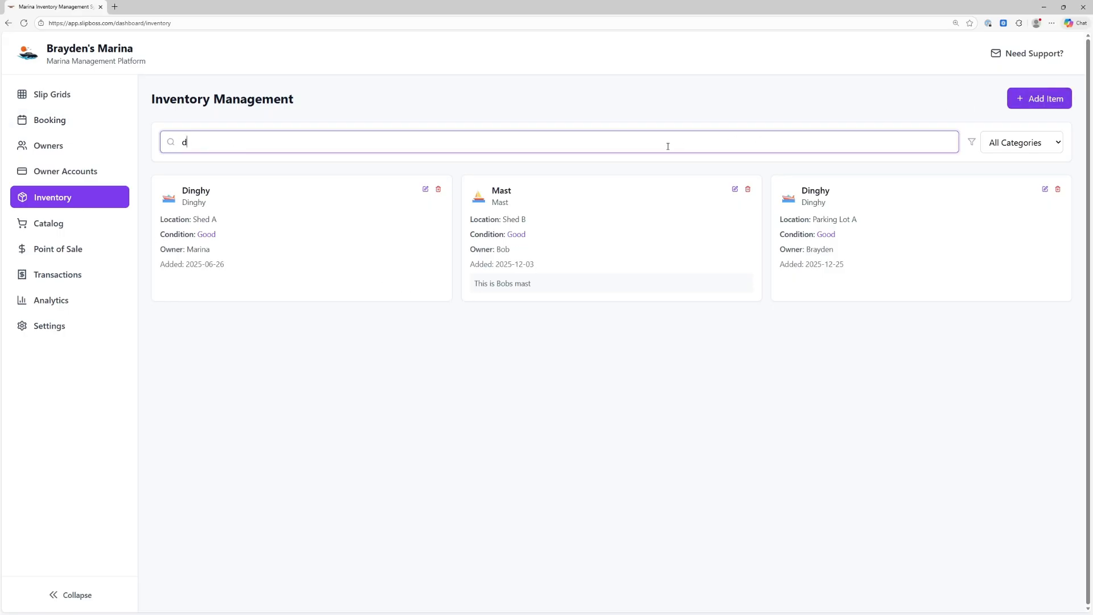
key("BackSpace")
key("BackSpace")
left_click(992, 144)
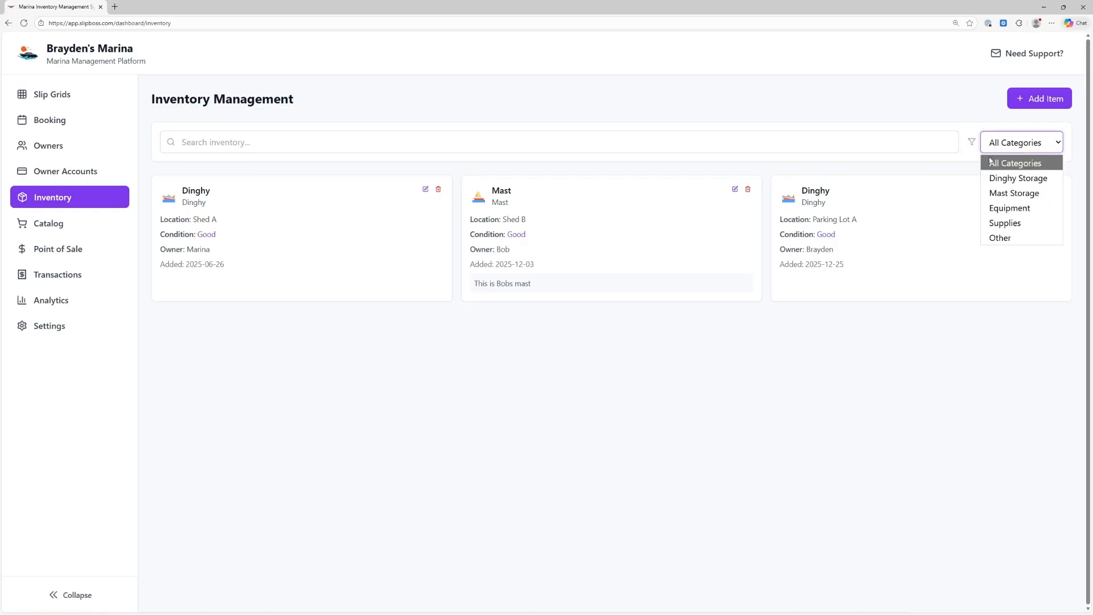
left_click(886, 174)
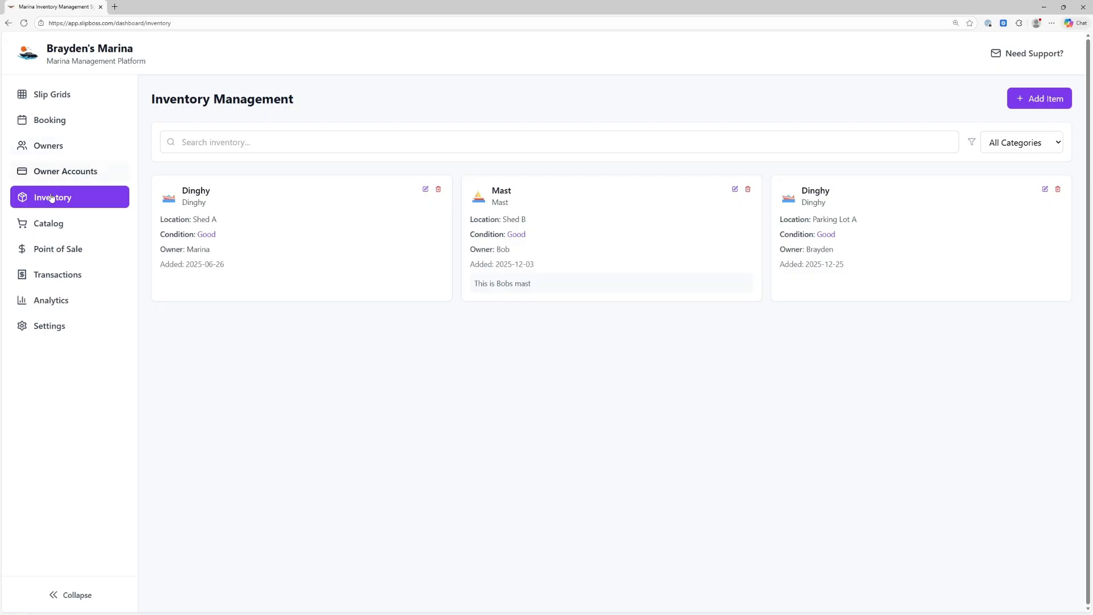
Go to the Catalog and open the Fuel item's edit form, then cancel
left_click(60, 223)
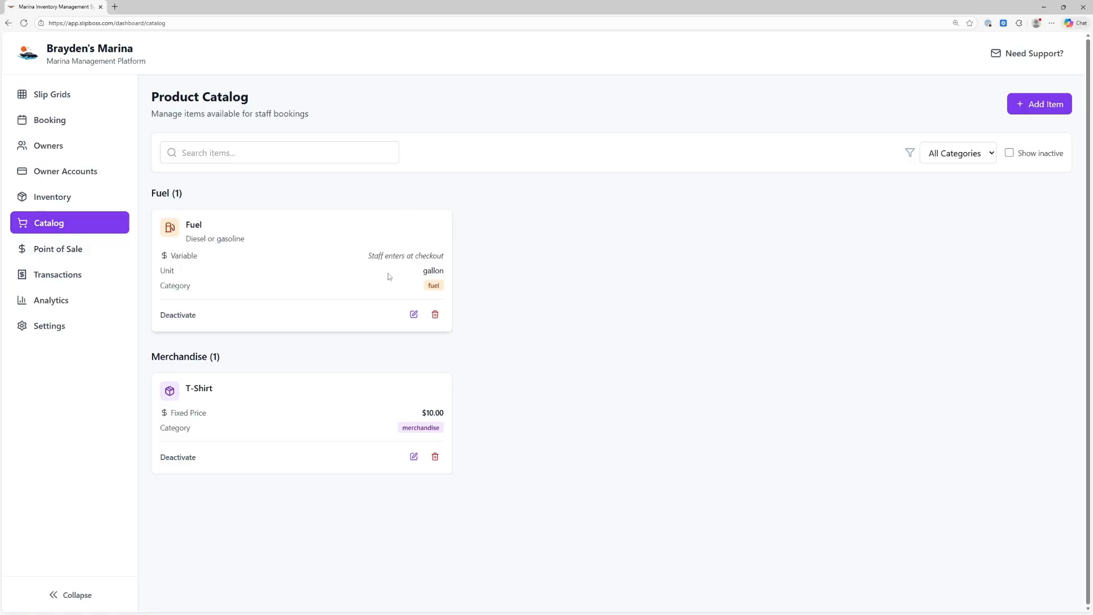
left_click(414, 315)
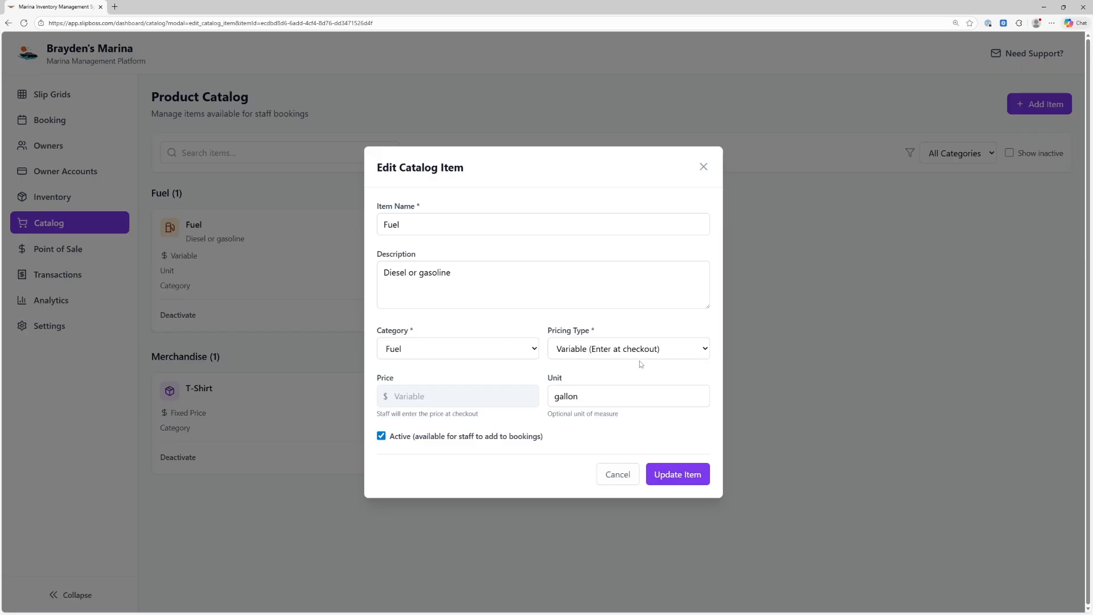
left_click(618, 475)
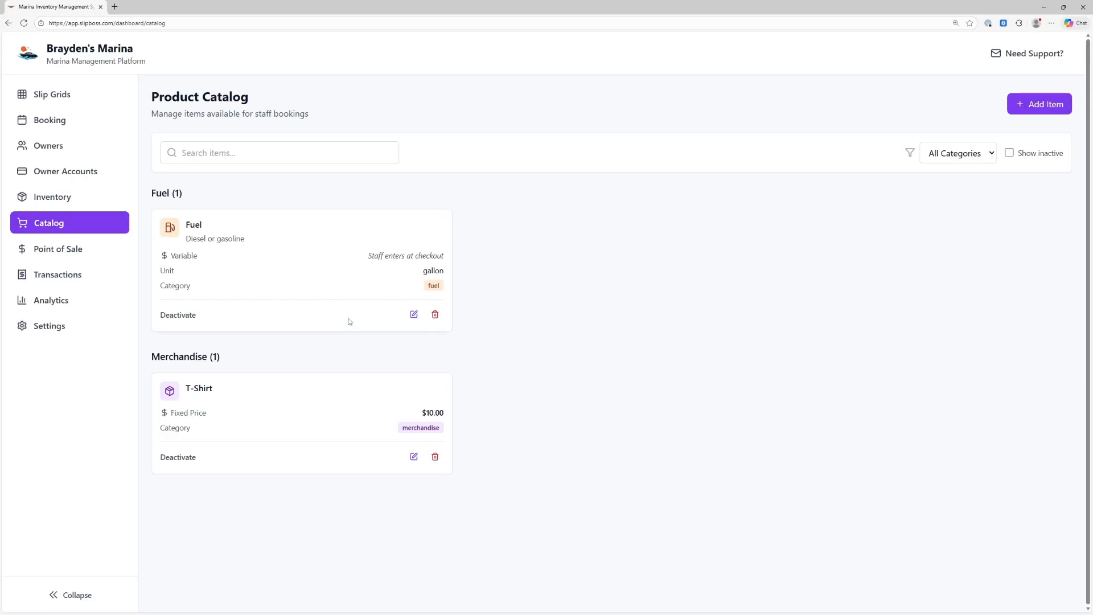
Try Per Night pricing for Fuel, discard it to keep Variable, and open Point of Sale
left_click(419, 316)
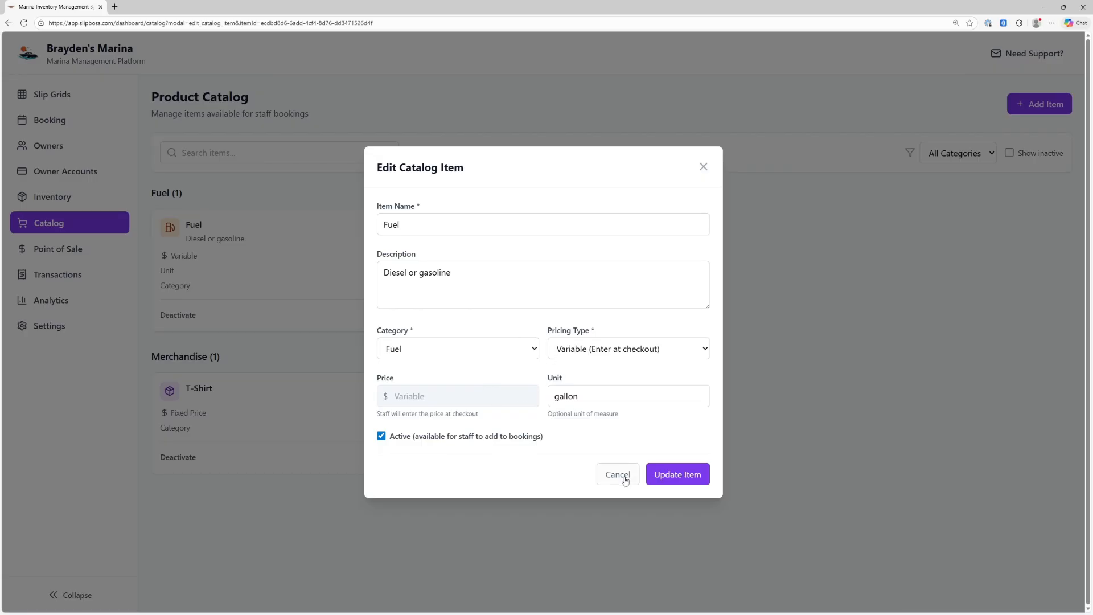
left_click(607, 352)
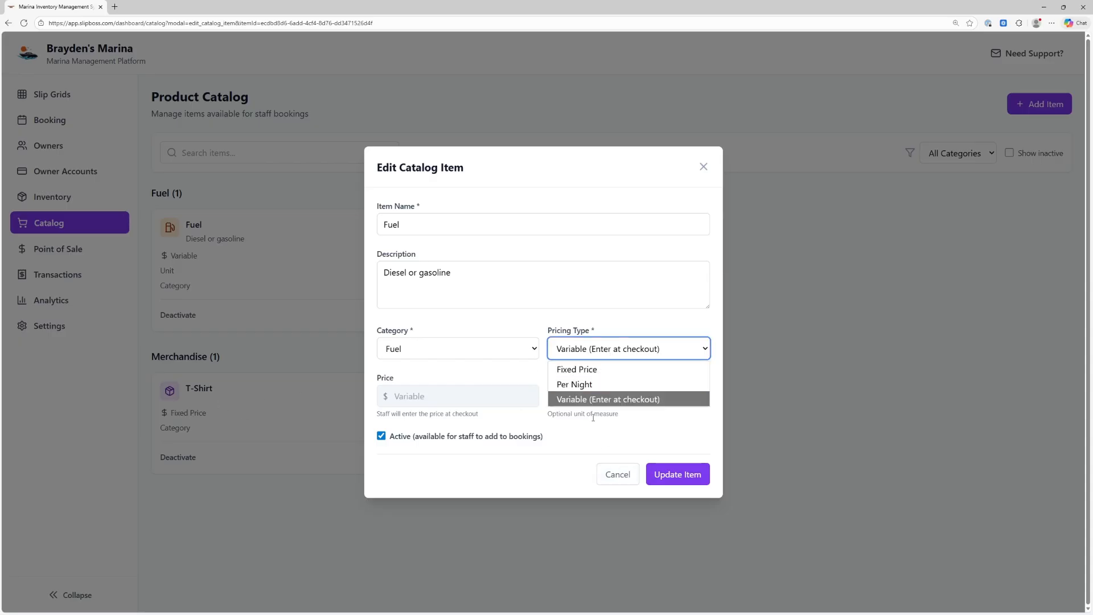
left_click(586, 385)
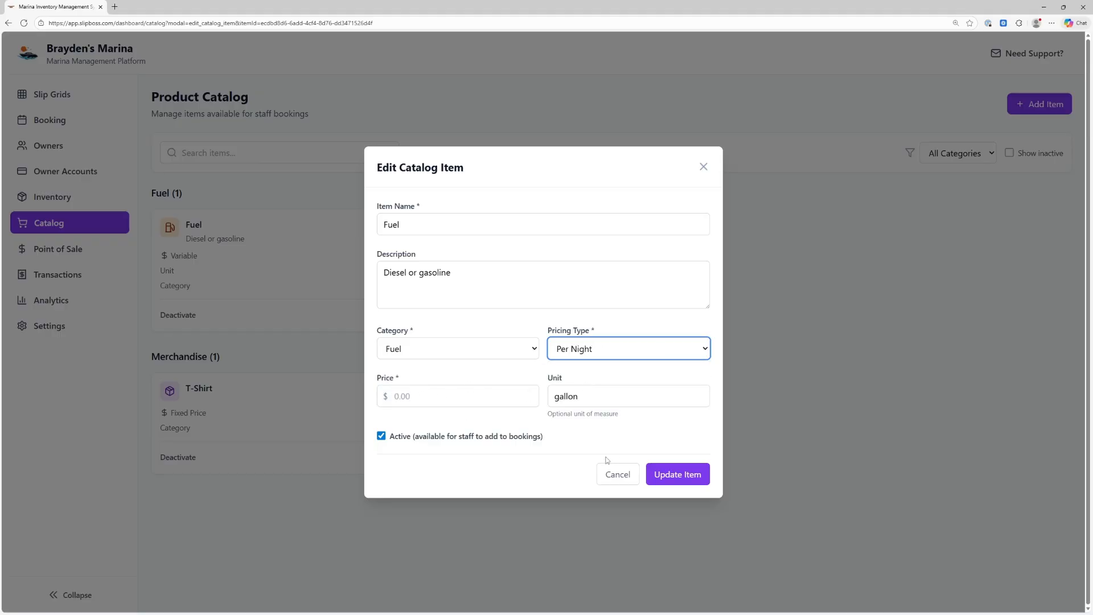
left_click(607, 474)
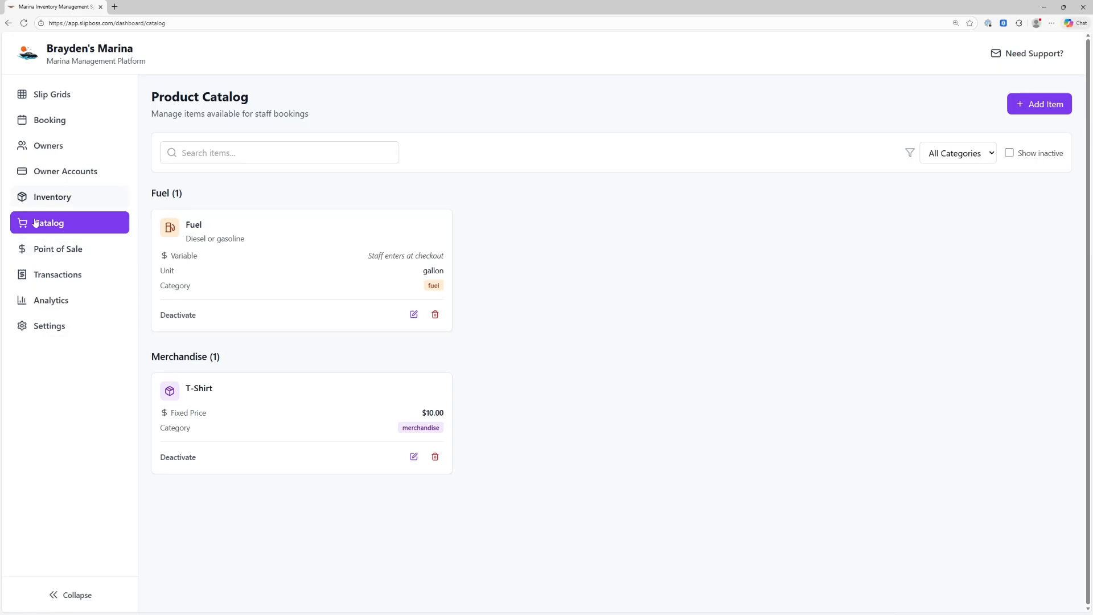
left_click(67, 251)
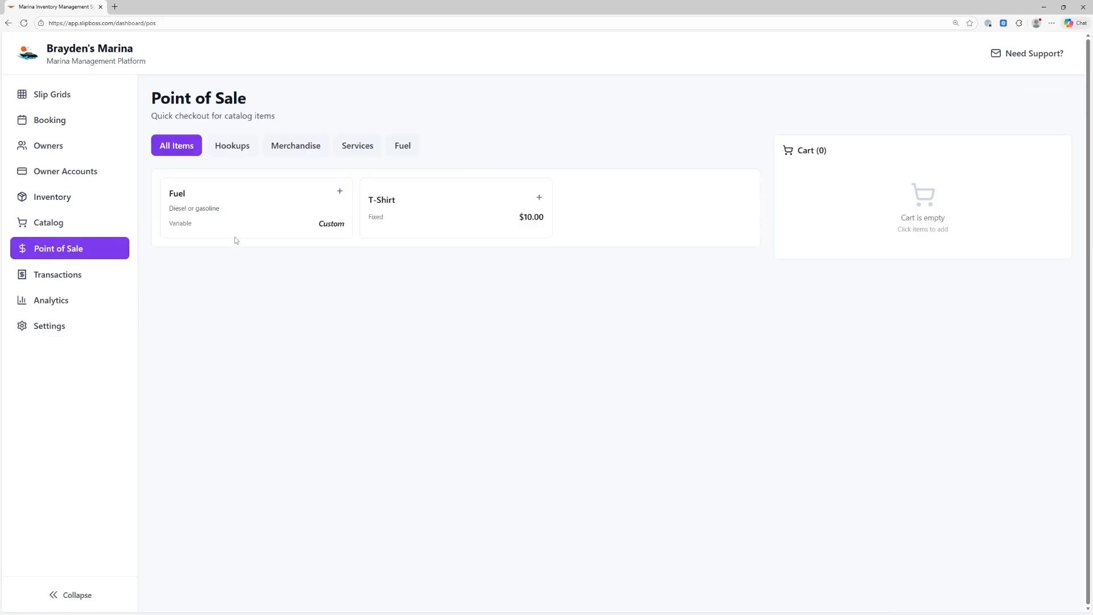
Add a $10.00 T-Shirt to the cart and try the discount and customer fields
left_click(538, 199)
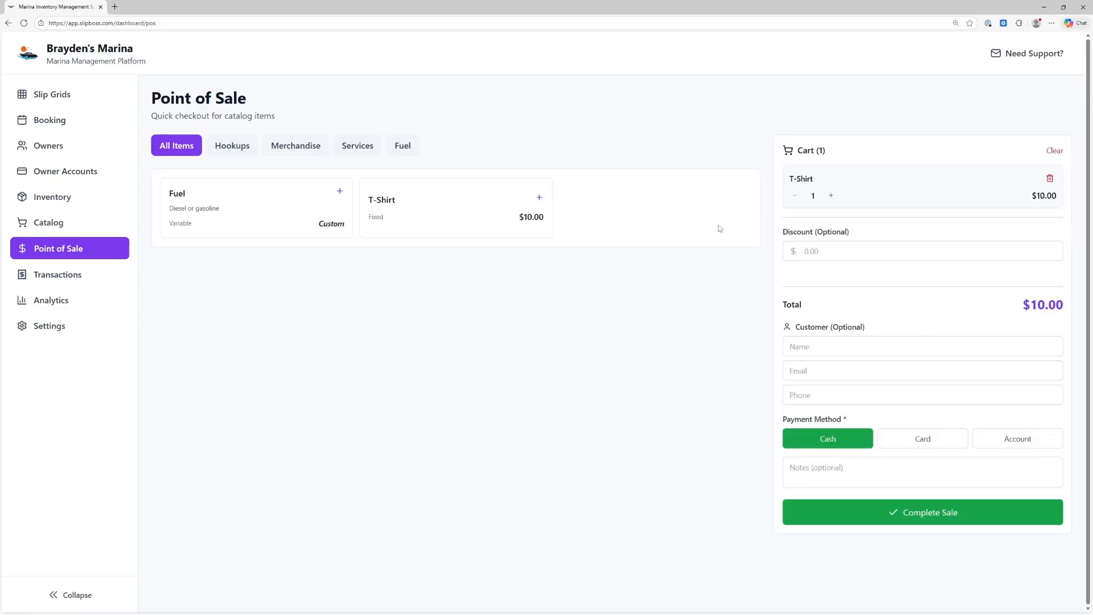
left_click(825, 254)
left_click(824, 350)
left_click(825, 384)
left_click(828, 398)
left_click(825, 370)
Click through the customer name, email and notes fields, then open Transactions
left_click(825, 349)
left_click(828, 376)
left_click(822, 393)
left_click(831, 370)
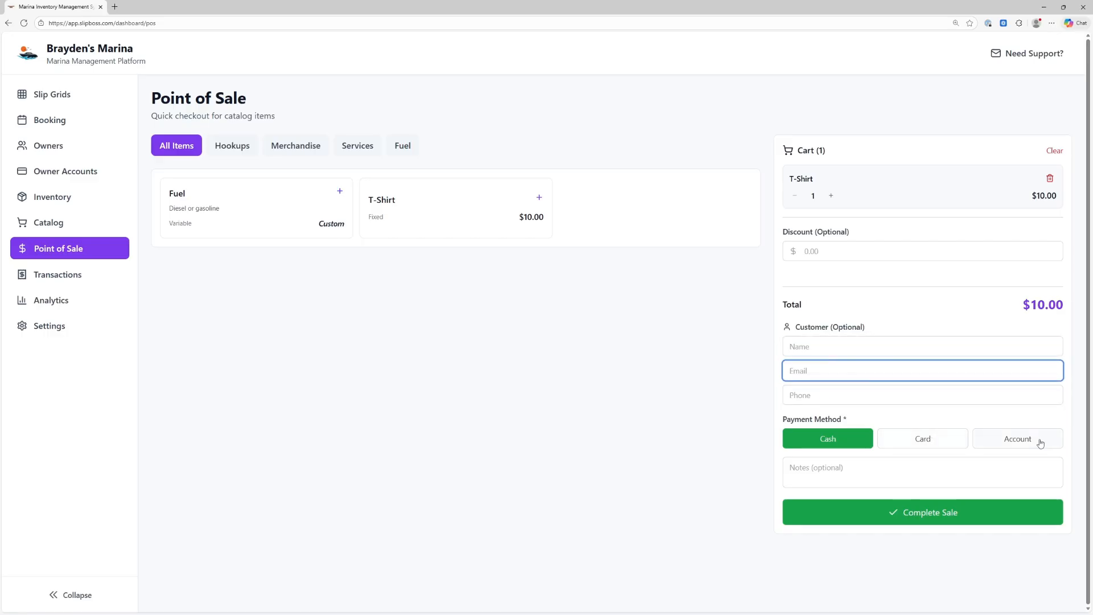
left_click(830, 473)
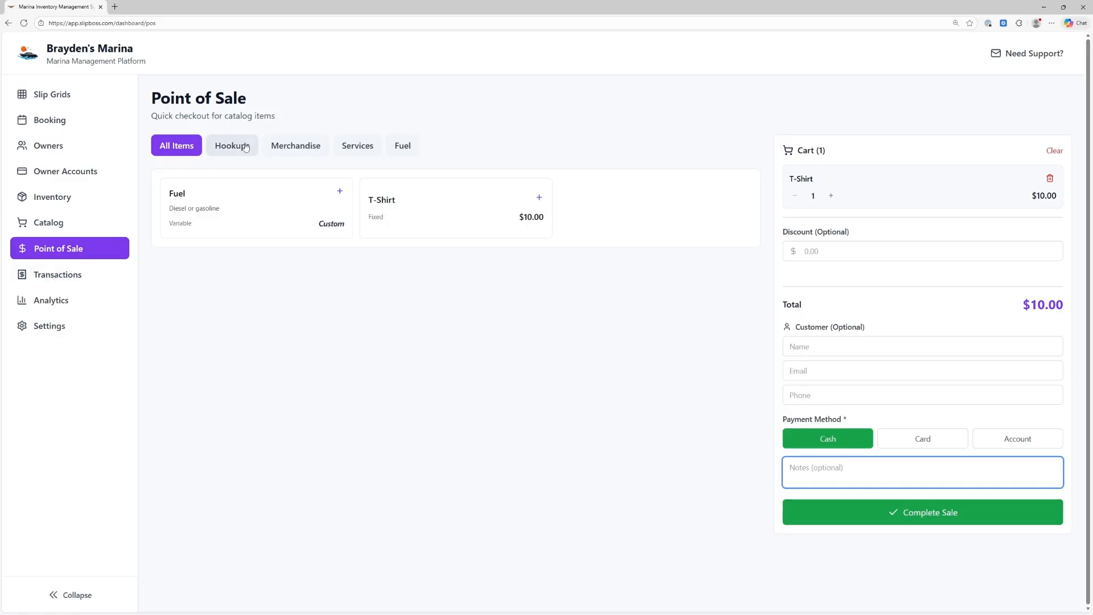
left_click(78, 276)
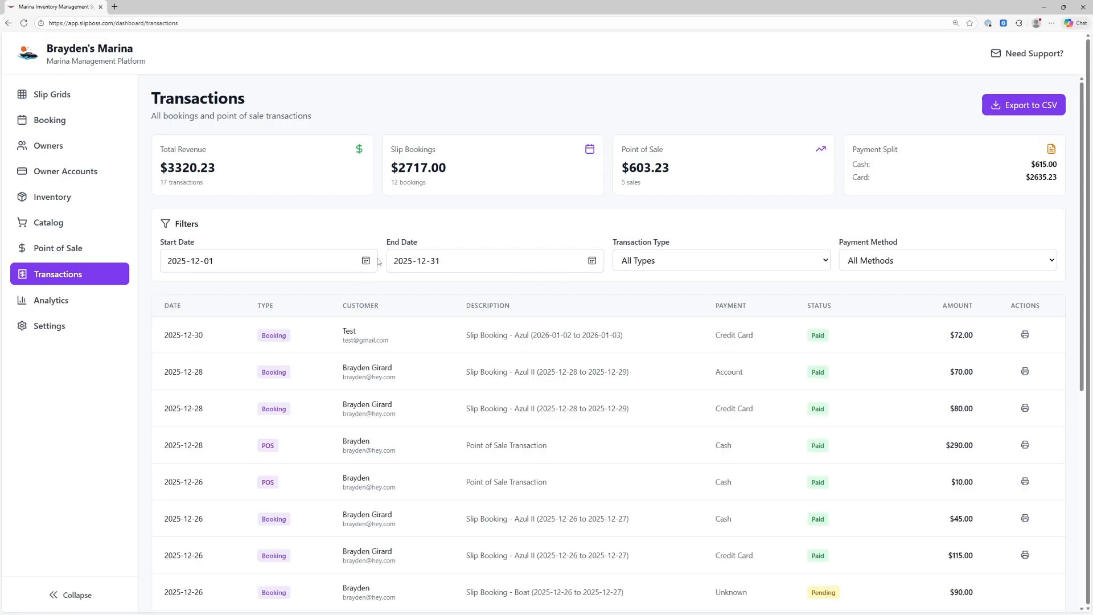
View the receipt for the $72.00 Test booking of 2025-12-30, then close it
scroll(814, 296, "down", 2)
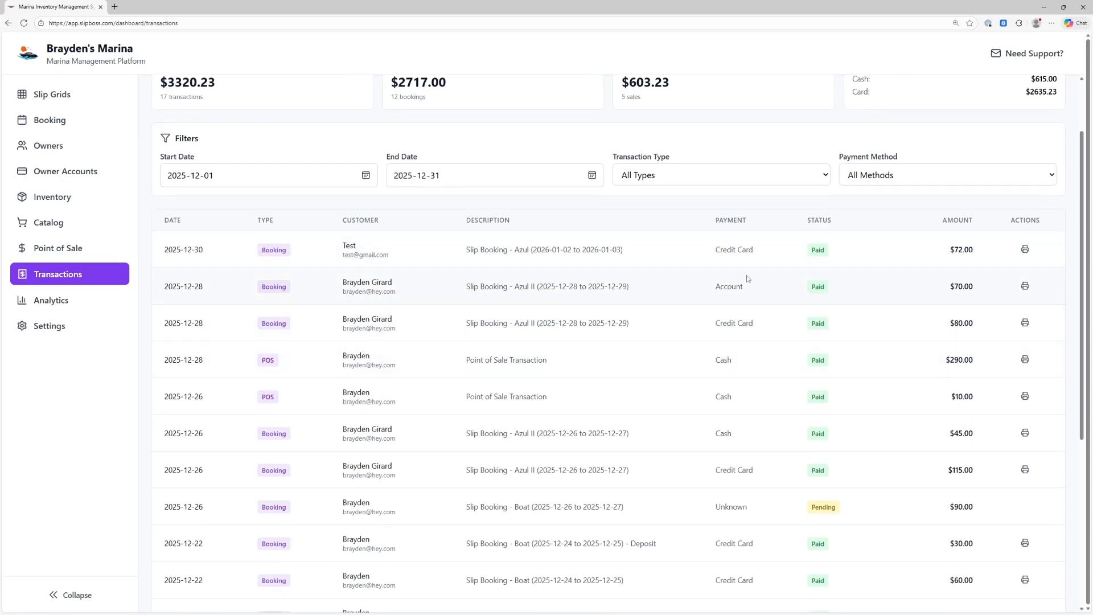
left_click(1019, 252)
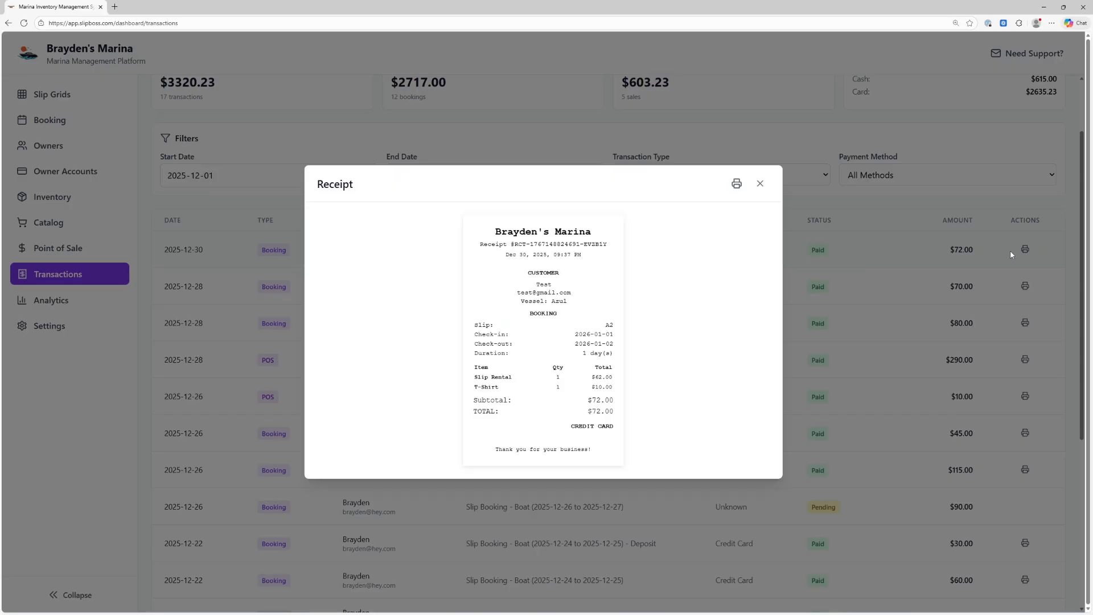
left_click(760, 183)
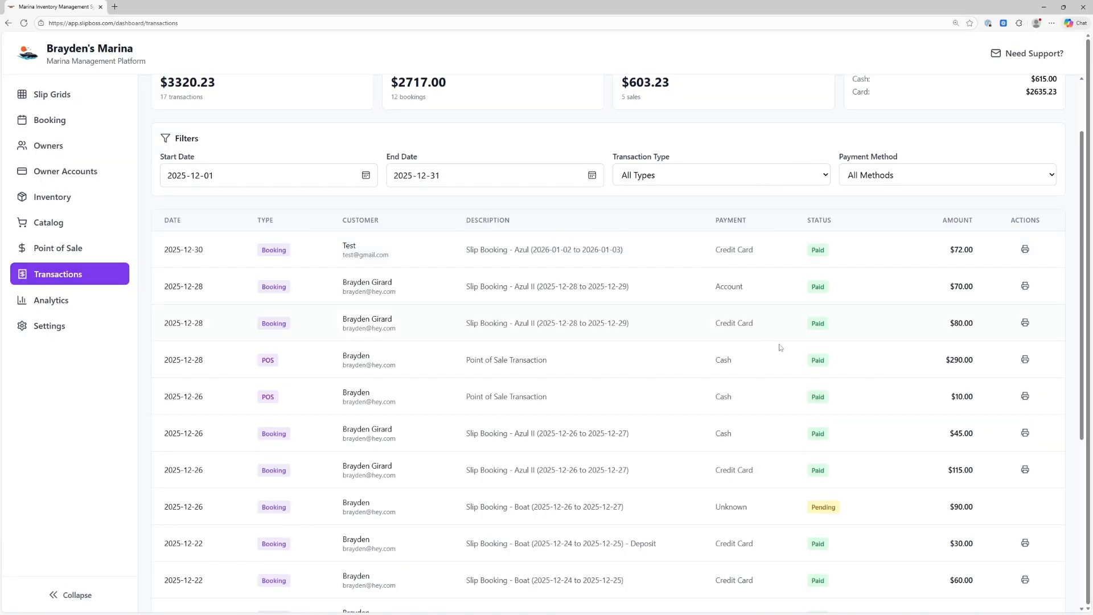
scroll(766, 342, "up", 2)
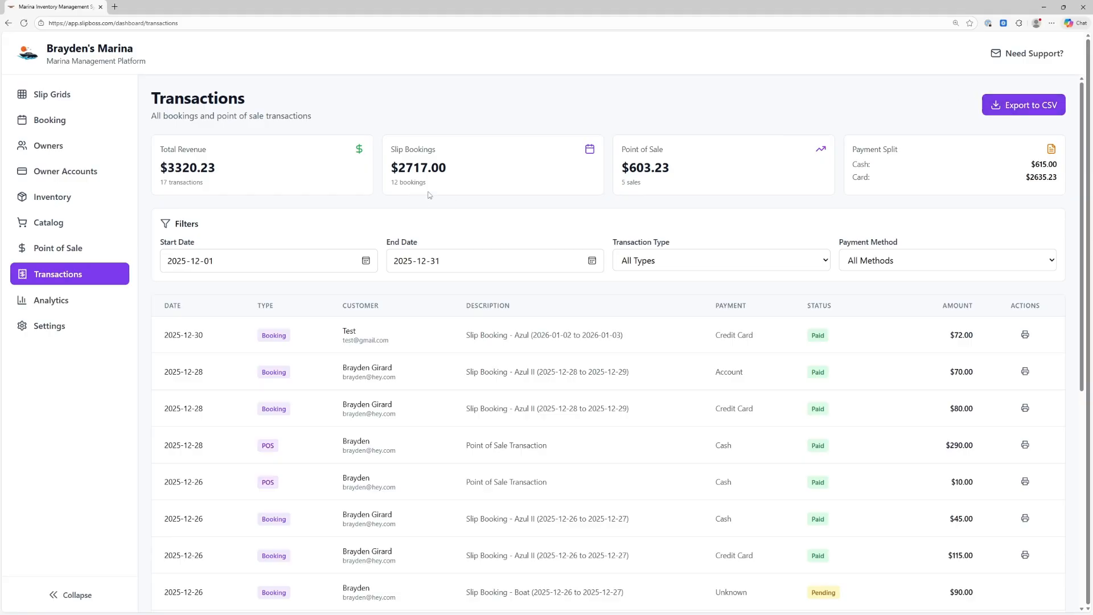
Open the Analytics Dashboard and highlight the slip statistics and summary figures
left_click(80, 303)
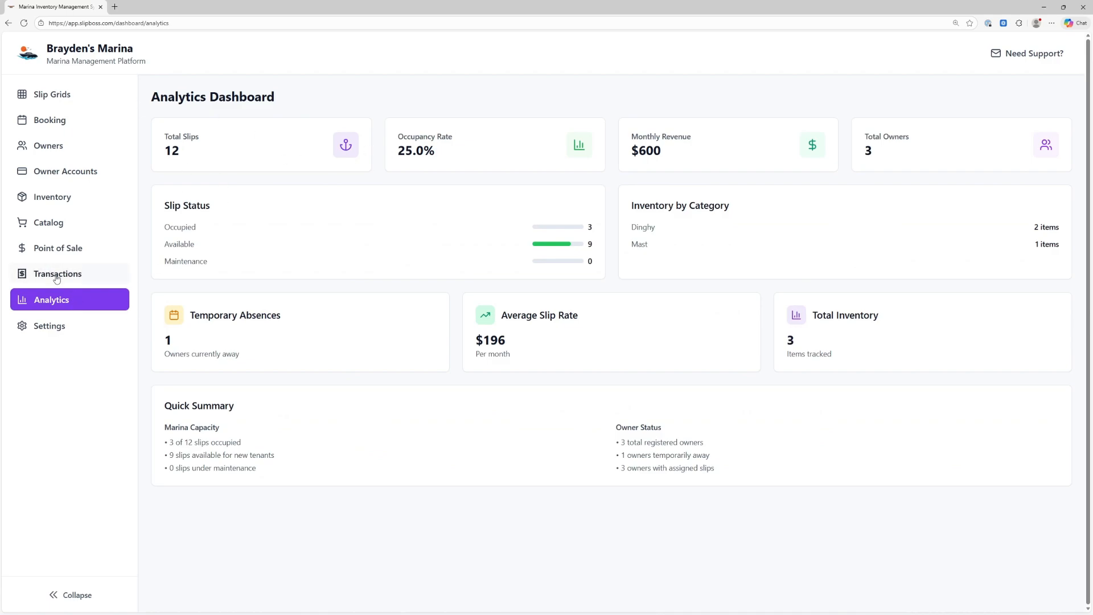
left_click_drag(162, 141, 442, 217)
left_click(337, 168)
left_click_drag(166, 130, 356, 407)
left_click(356, 408)
Open Settings and review the marina name and custom navigation title branding
left_click(32, 326)
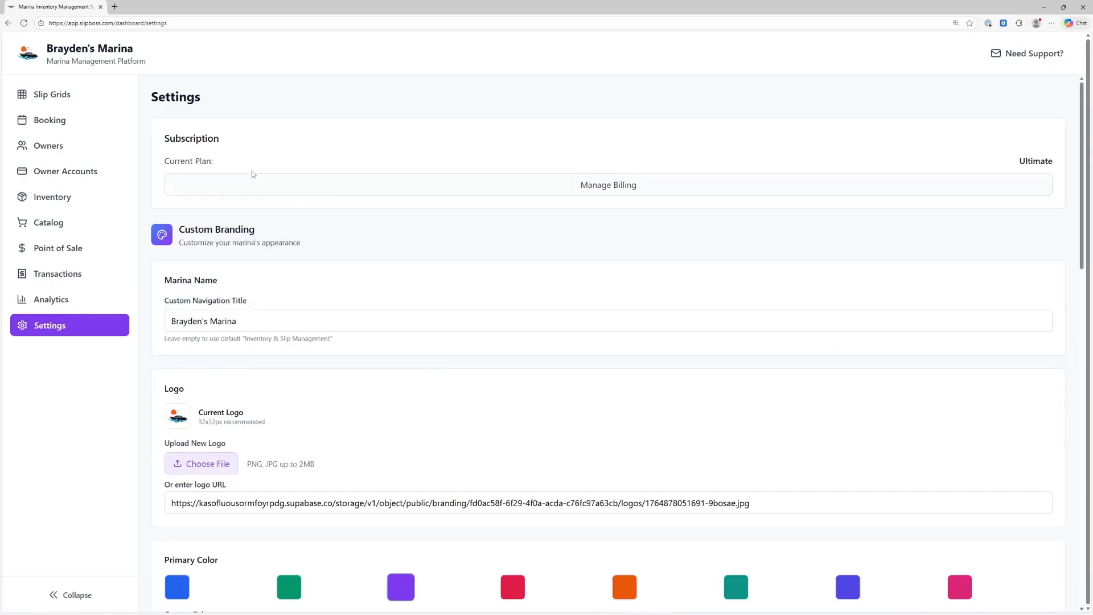
scroll(221, 212, "down", 2)
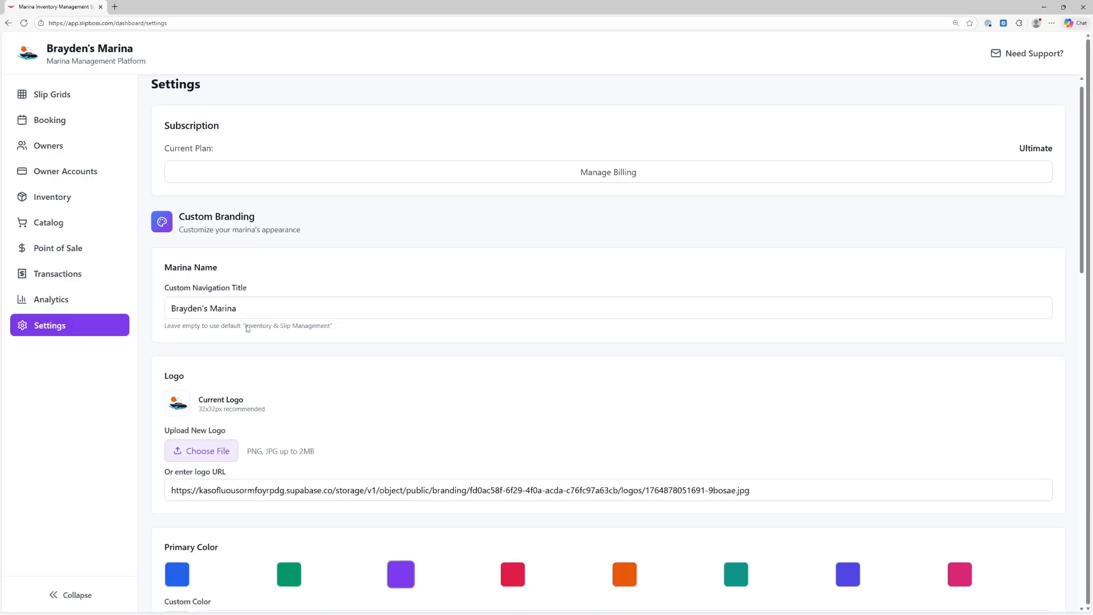
scroll(187, 225, "down", 3)
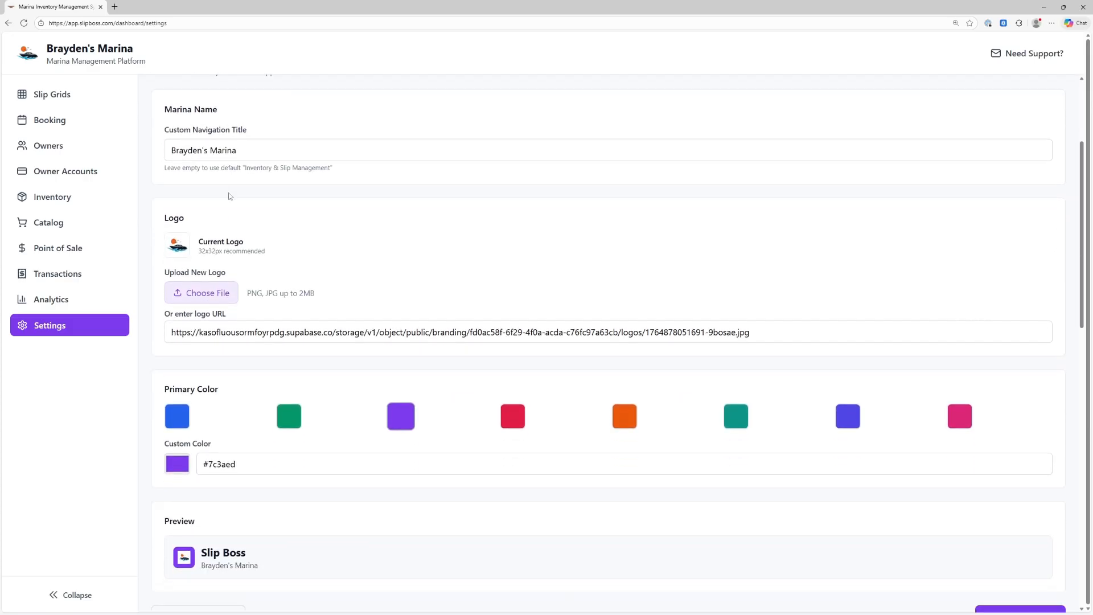
scroll(227, 201, "up", 3)
scroll(253, 221, "down", 1)
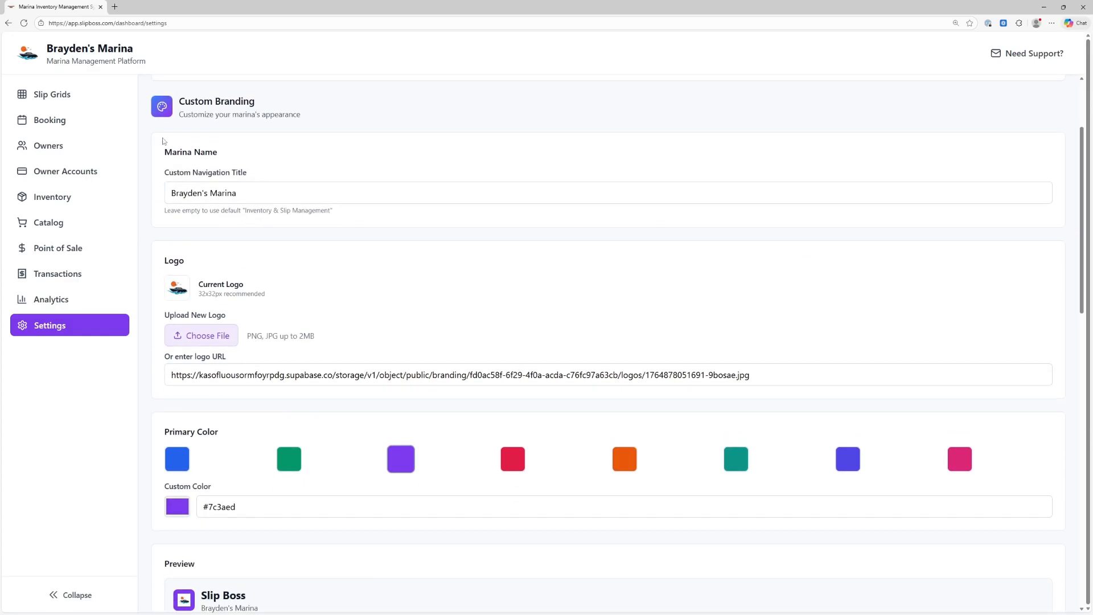
left_click_drag(46, 48, 143, 55)
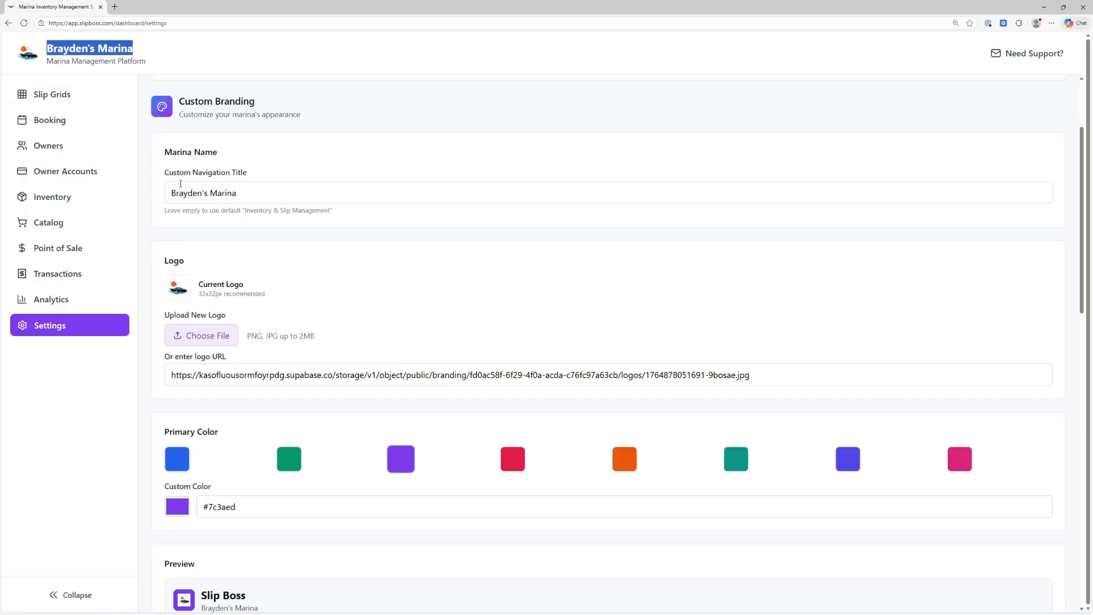
left_click_drag(174, 193, 248, 200)
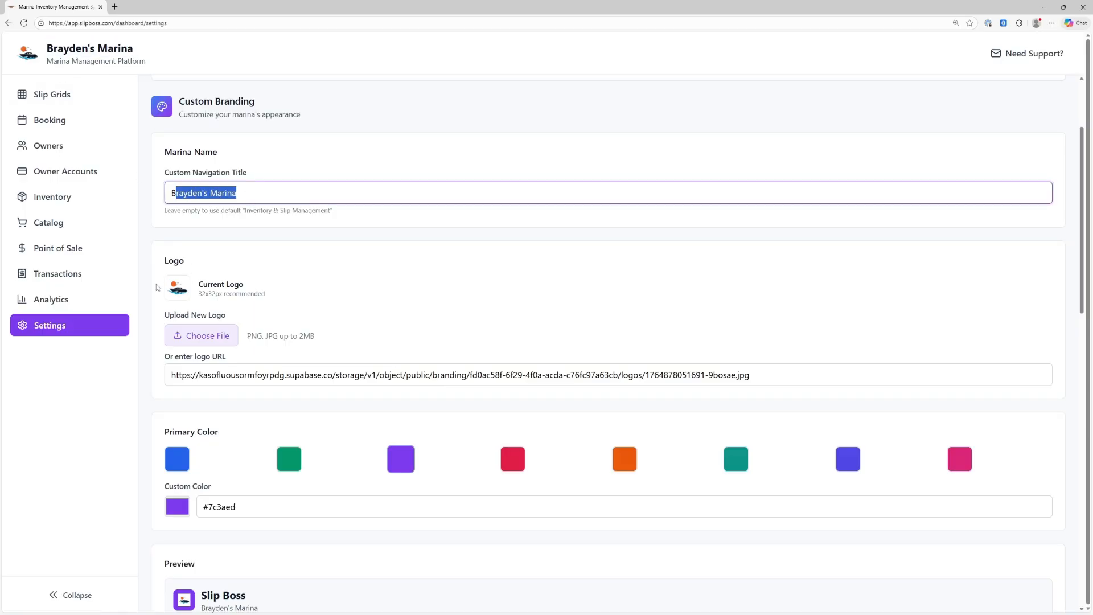
Make green #059669 the primary branding colour, save, and dismiss the success confirmation
scroll(241, 381, "down", 3)
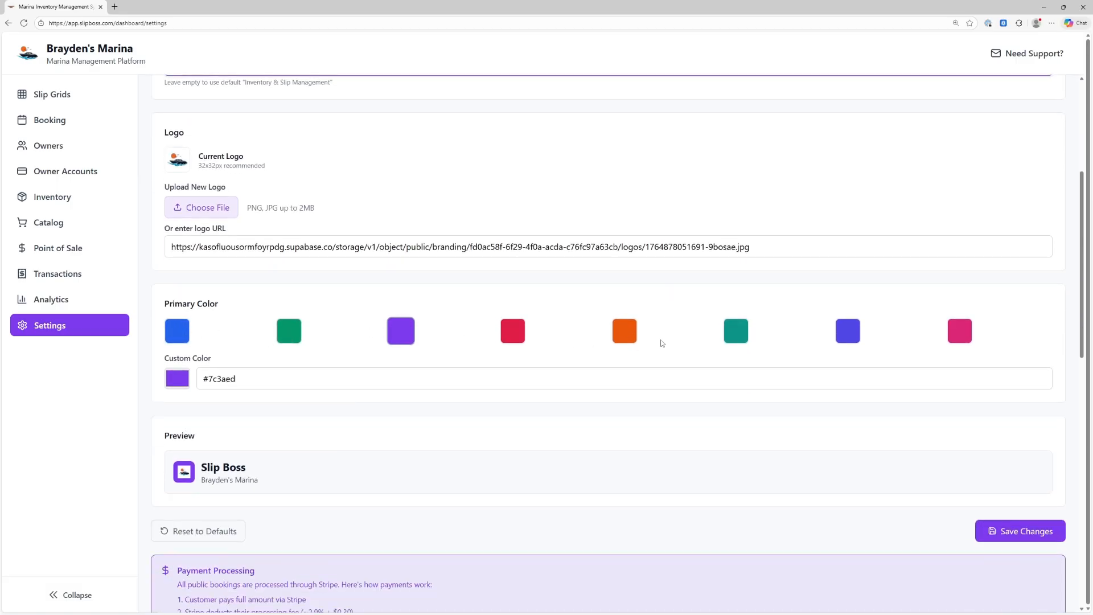
left_click(289, 331)
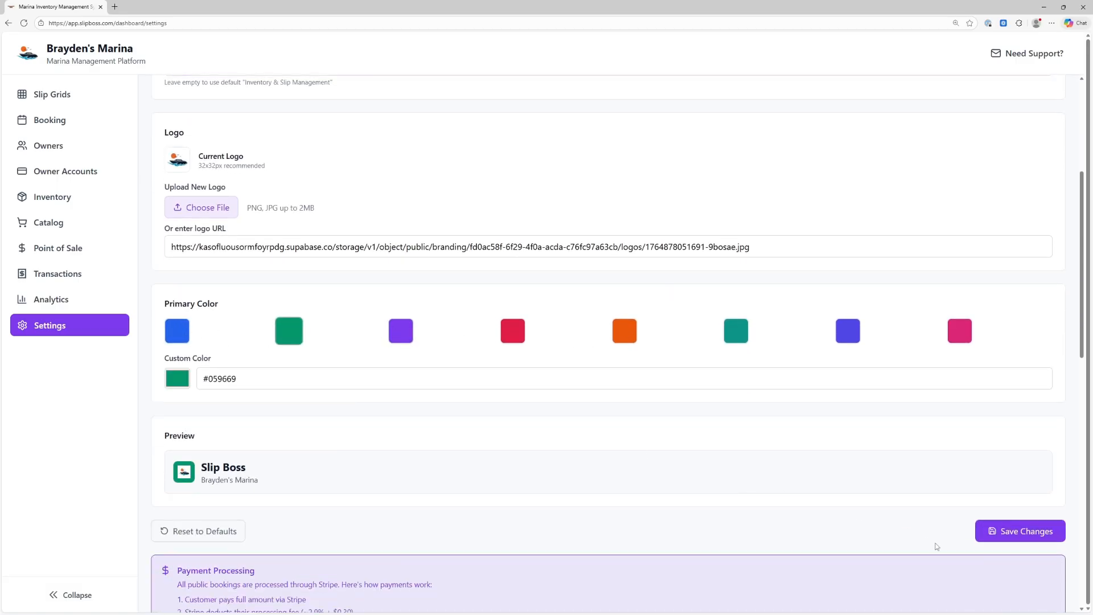
left_click(1005, 536)
left_click(634, 342)
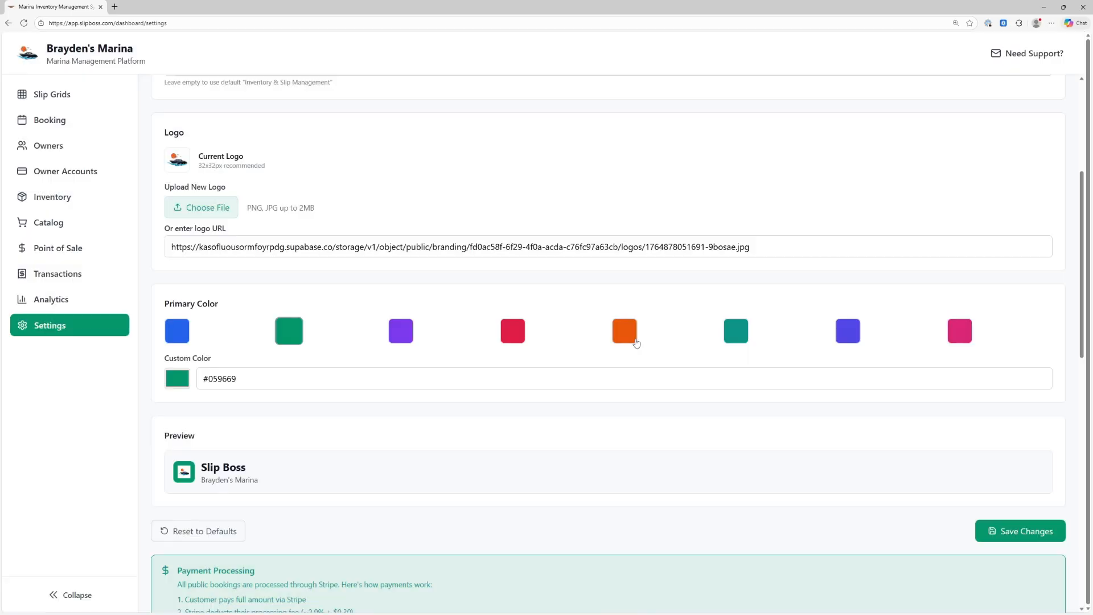
Scroll through the remaining settings and return to the Slip Grids overview
scroll(282, 444, "down", 2)
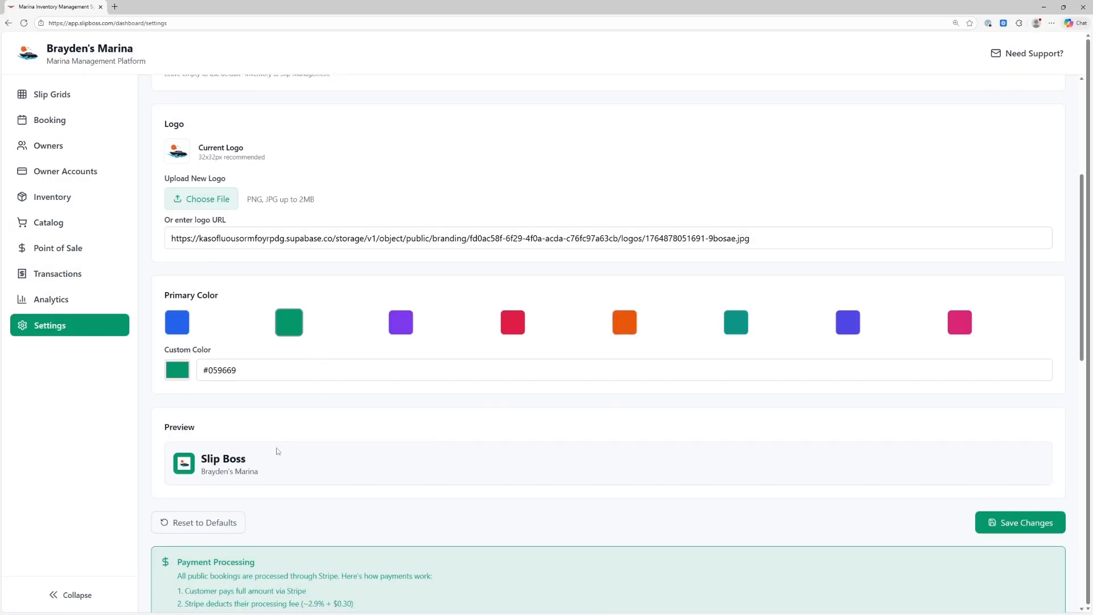
scroll(212, 352, "down", 5)
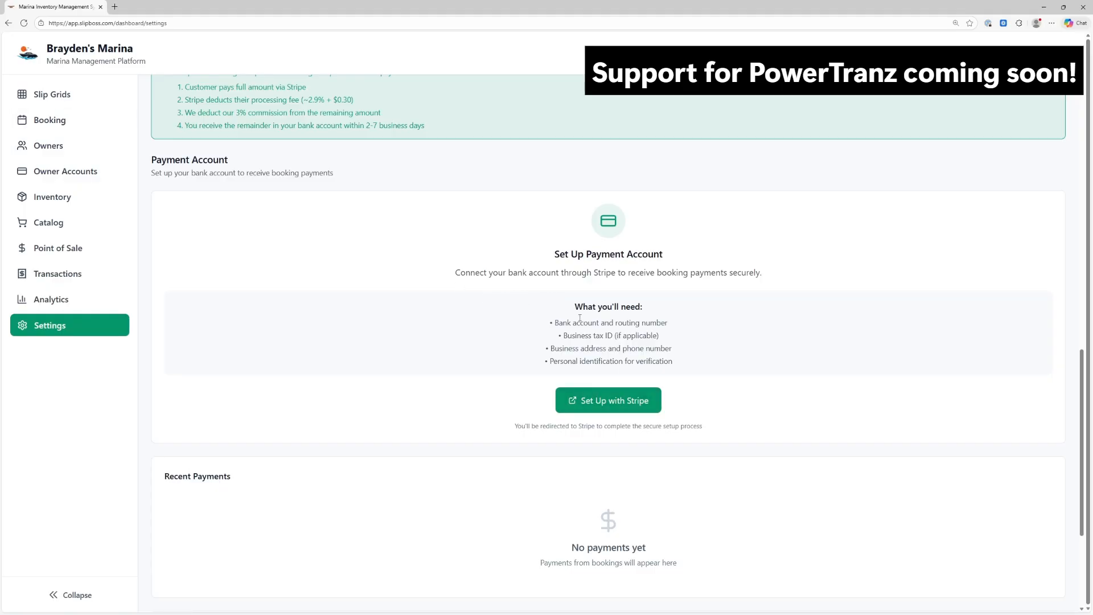
scroll(486, 330, "down", 2)
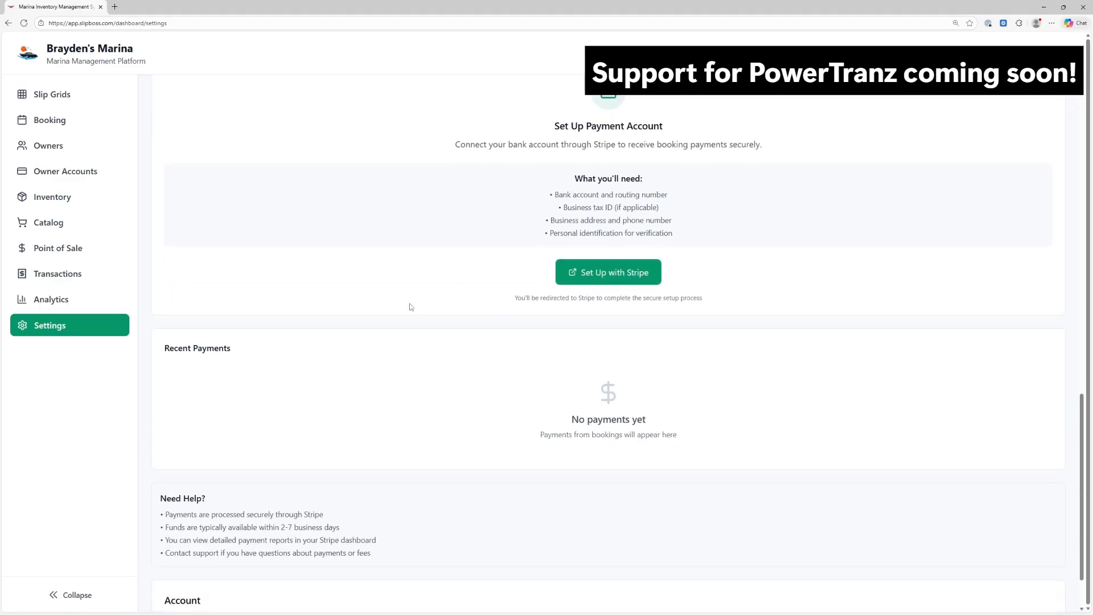
scroll(341, 392, "down", 1)
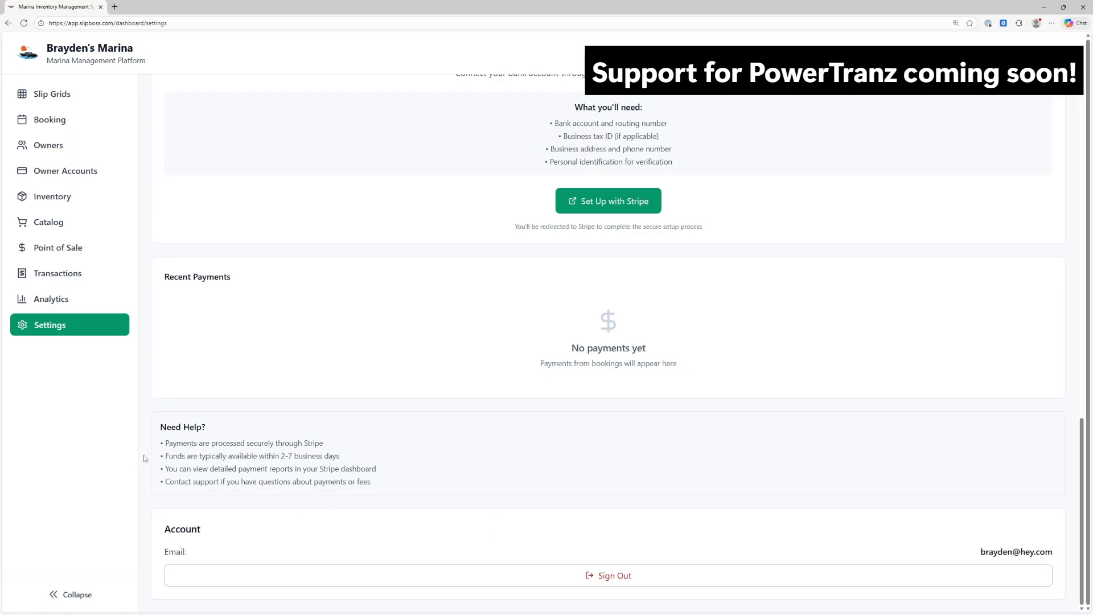
scroll(229, 477, "up", 20)
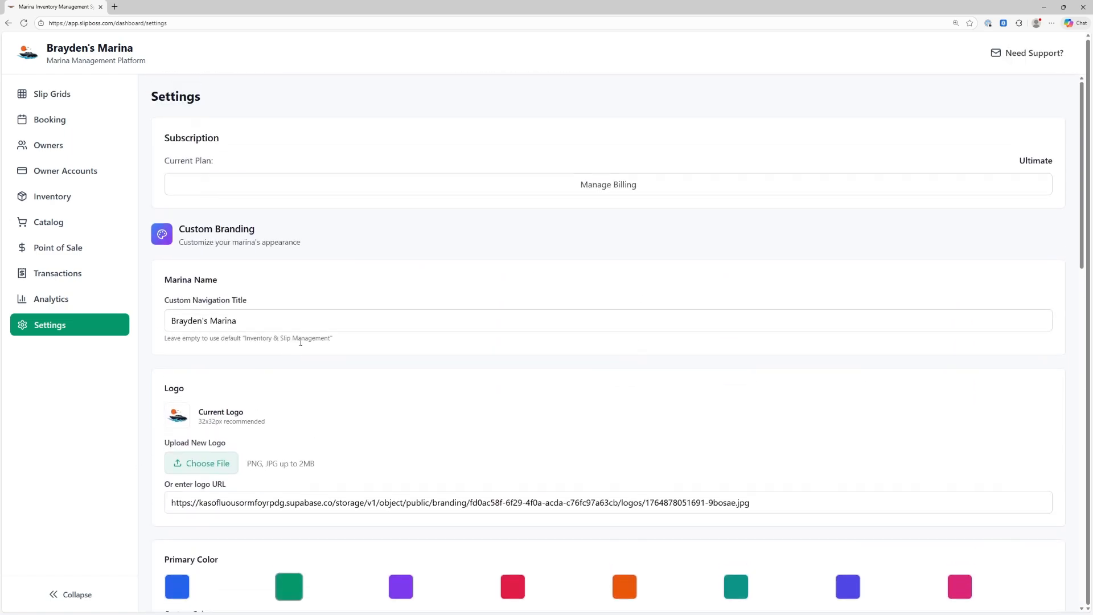
left_click(57, 94)
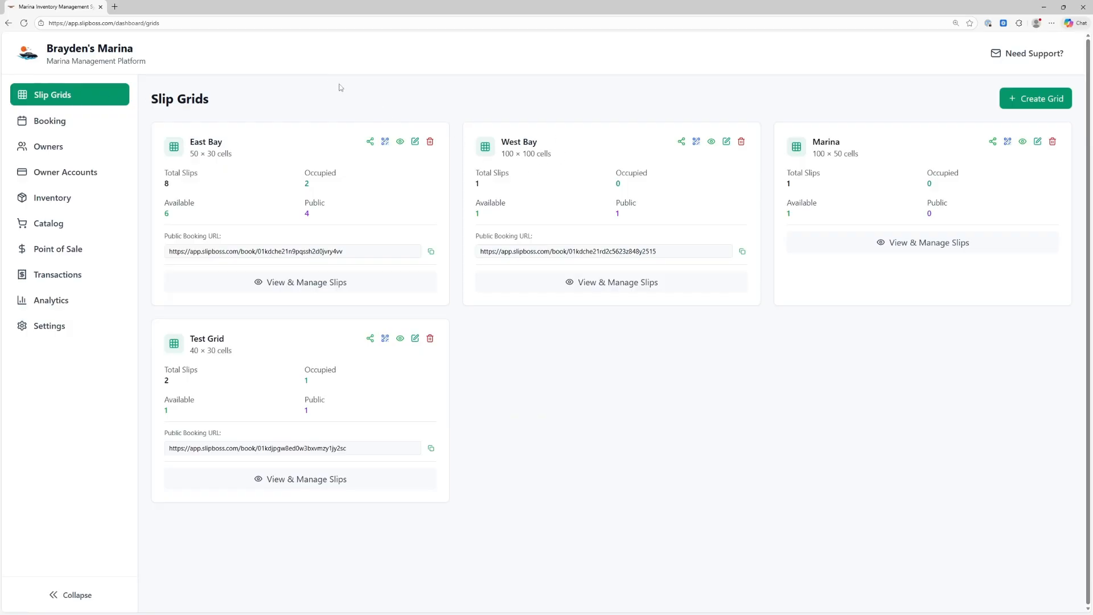
Load slipboss.com in the browser
left_click(120, 26)
type("slipboss.com")
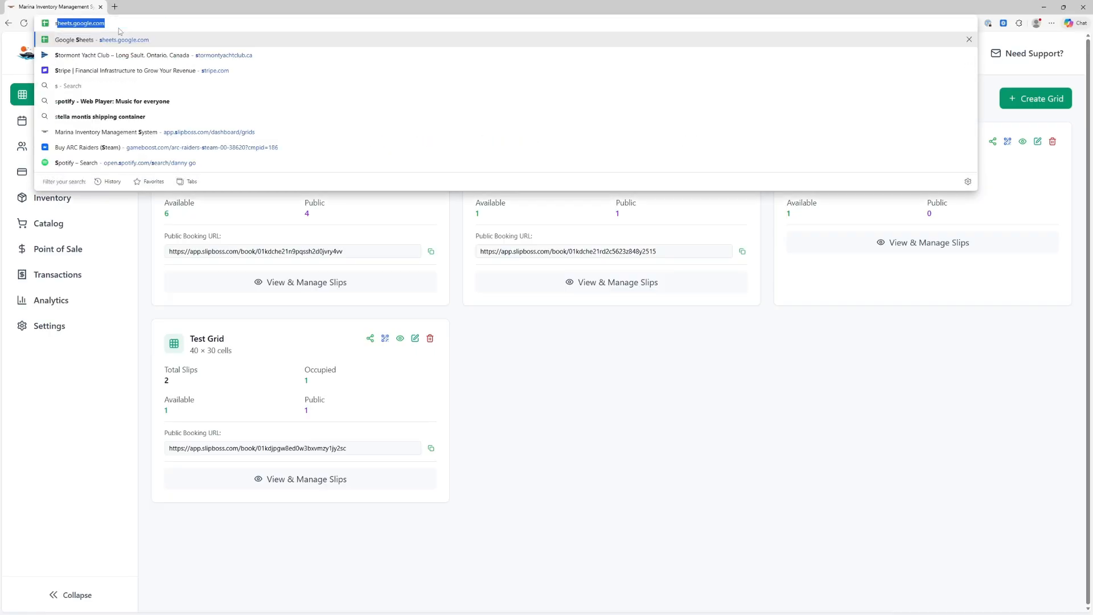
key("Return")
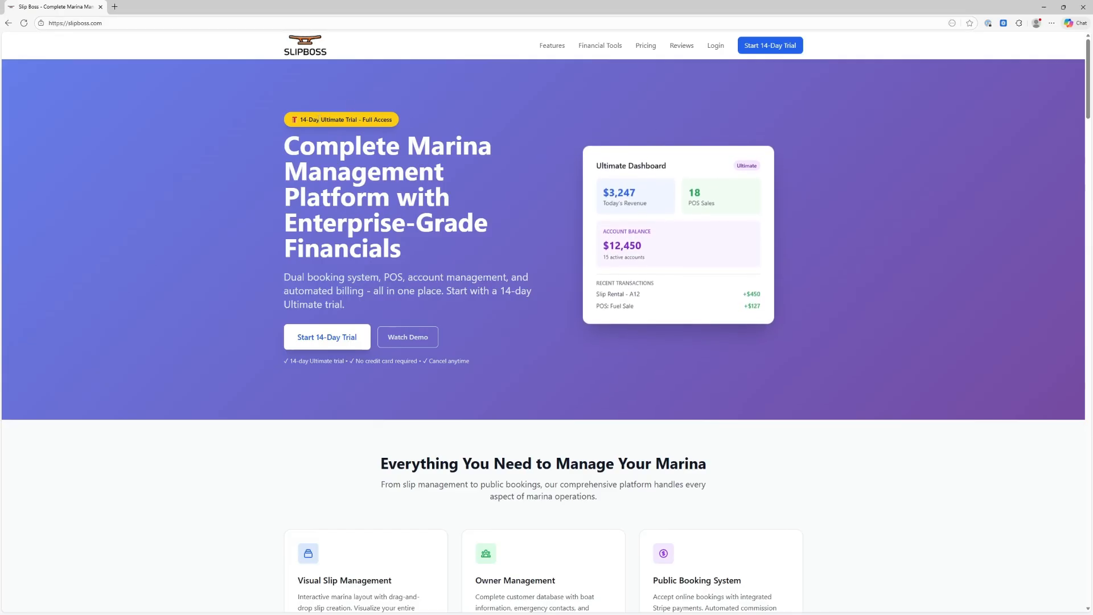
Scroll through the landing page's features, pricing plans and 14-day trial offer
scroll(320, 292, "down", 7)
scroll(320, 293, "down", 20)
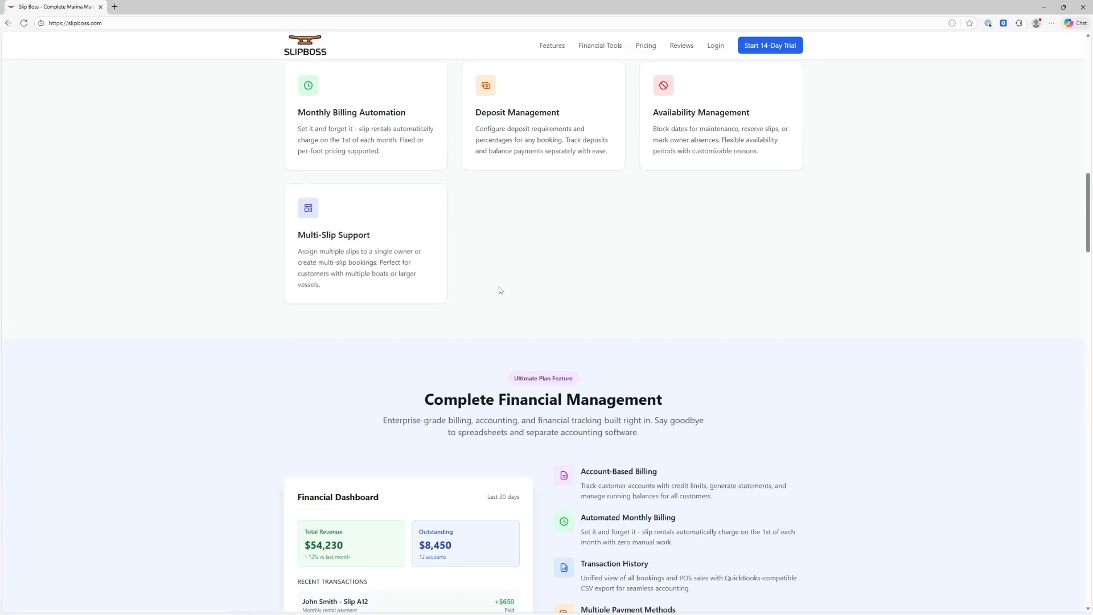
scroll(652, 312, "down", 15)
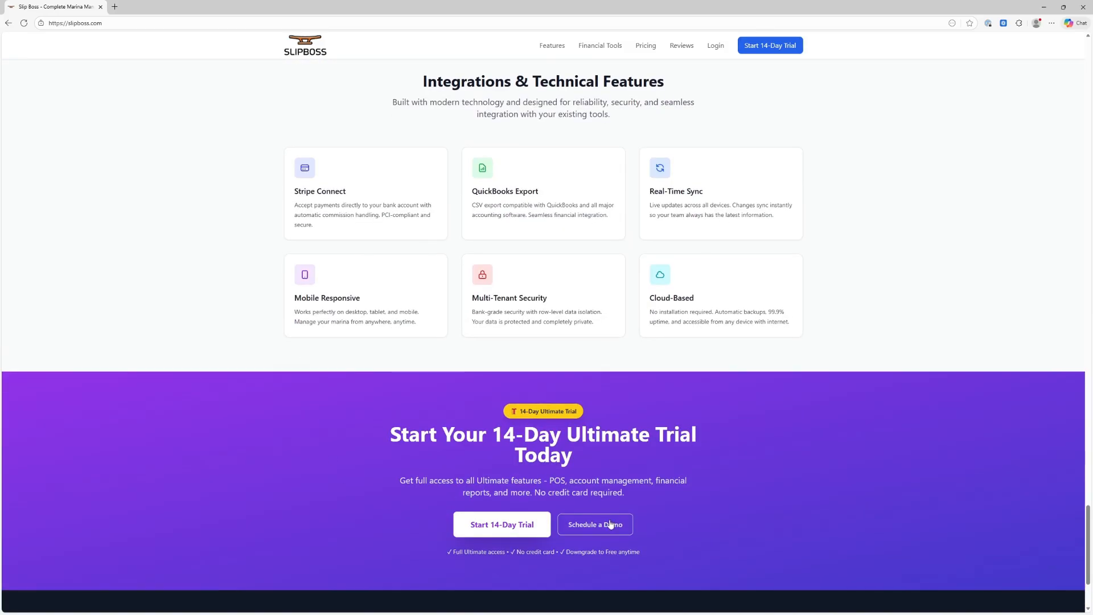
scroll(607, 521, "down", 2)
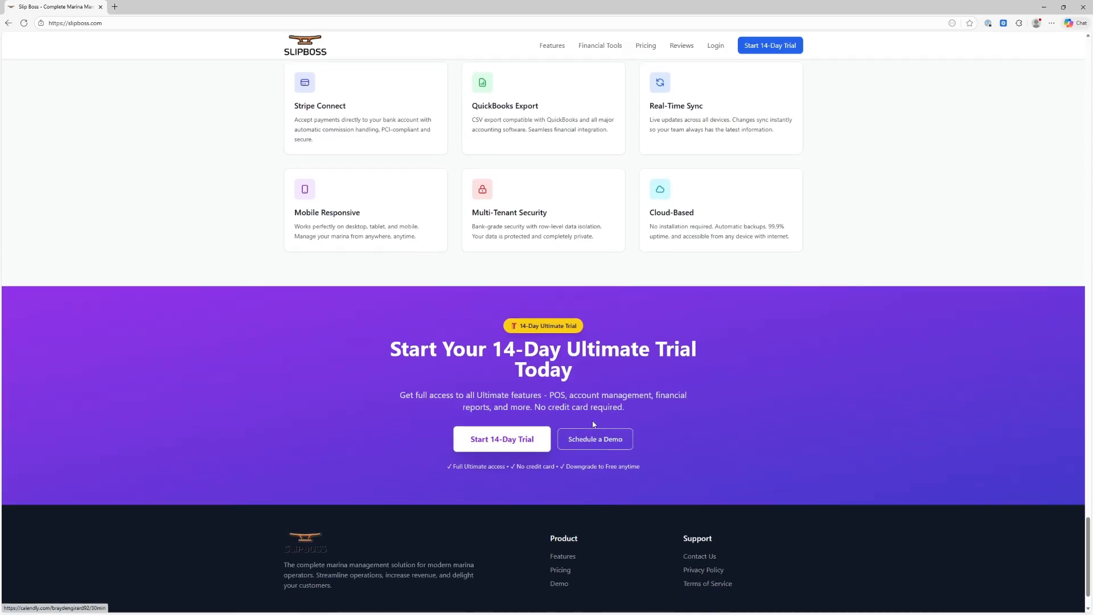
scroll(596, 399, "up", 15)
scroll(780, 441, "up", 15)
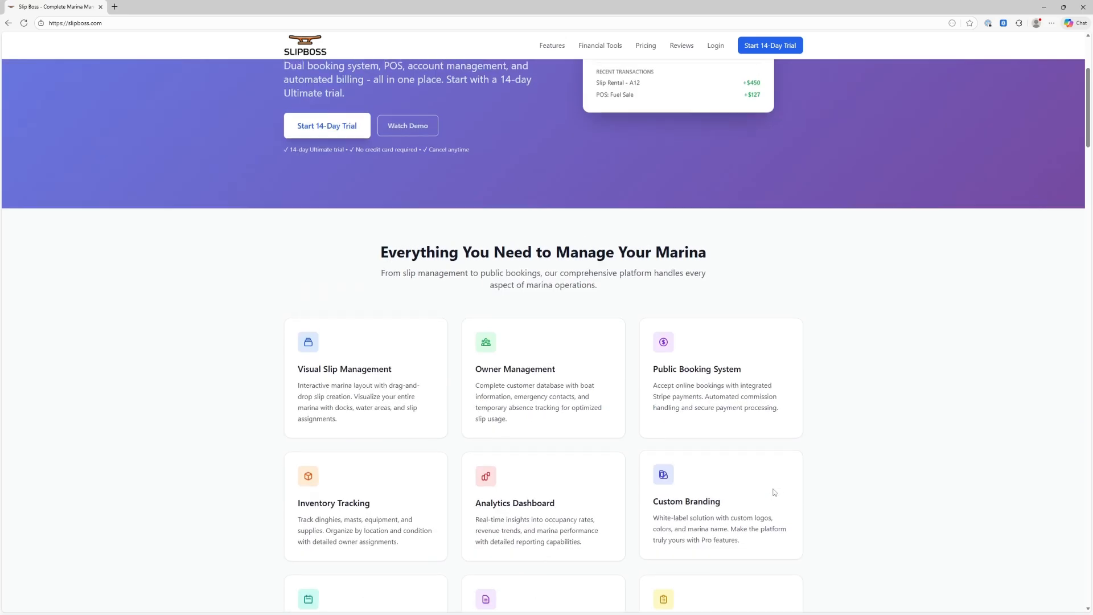
scroll(774, 492, "up", 4)
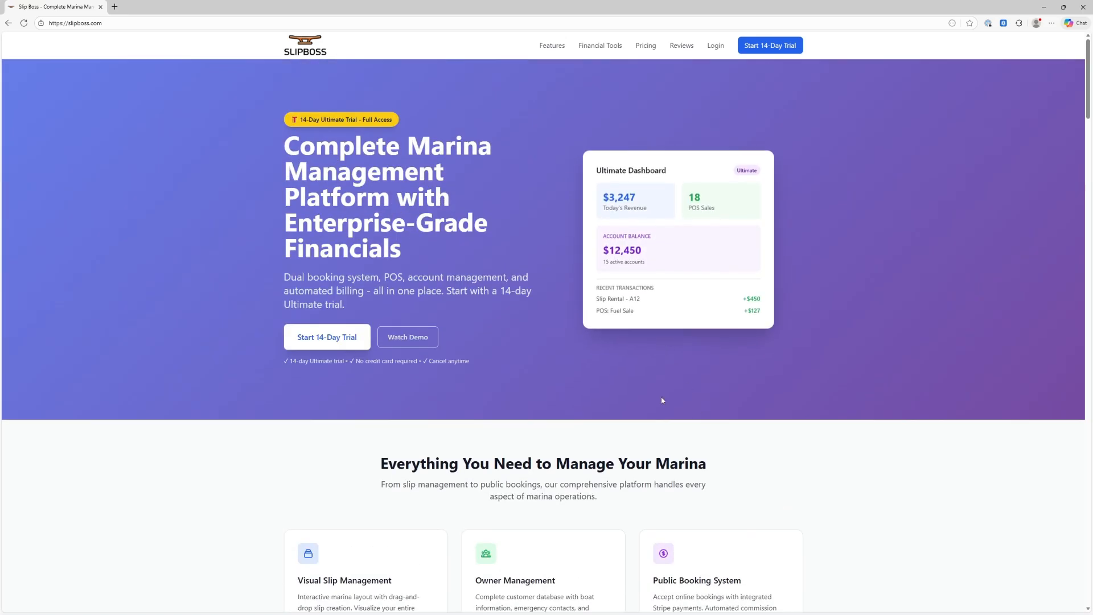